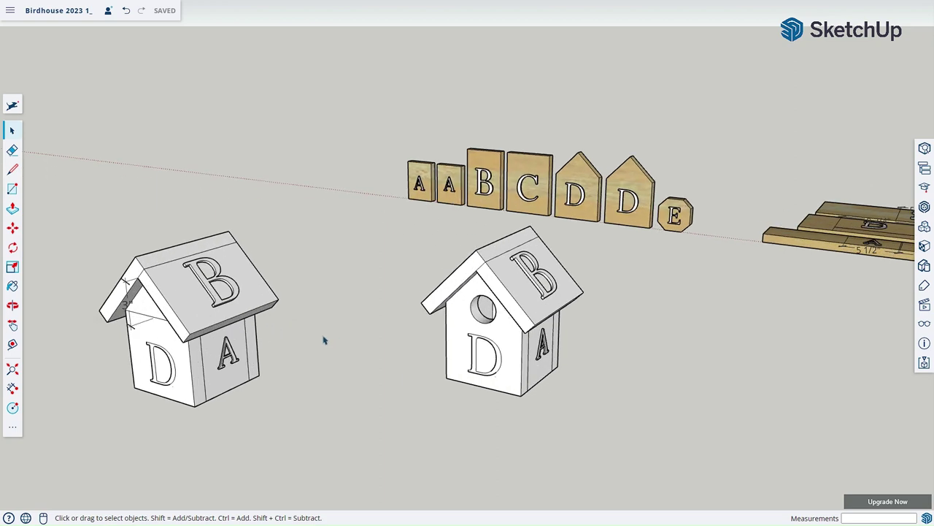
# - Orbit and zoom around the finished birdhouses and boards to bring the origin into view
pyautogui.moveTo(323, 338); pyautogui.dragTo(444, 329, button='middle')
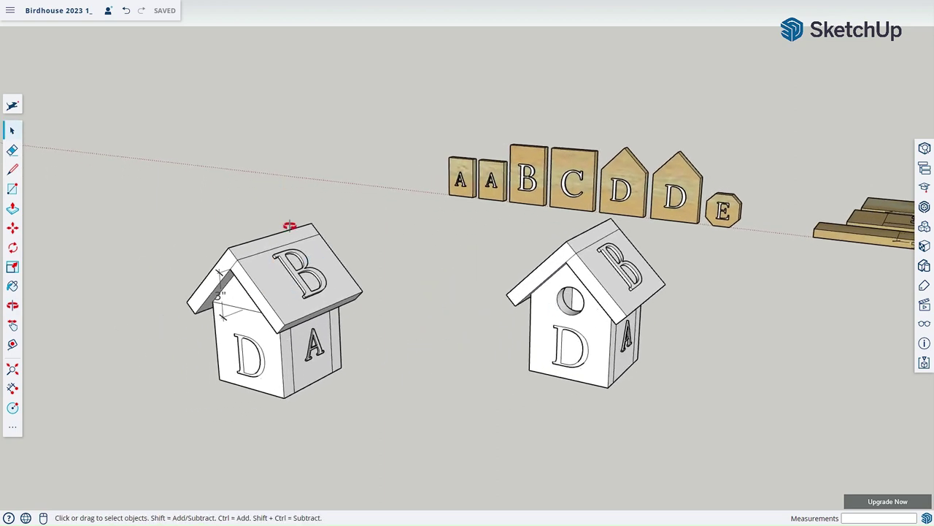
pyautogui.moveTo(288, 225); pyautogui.dragTo(343, 244, button='middle')
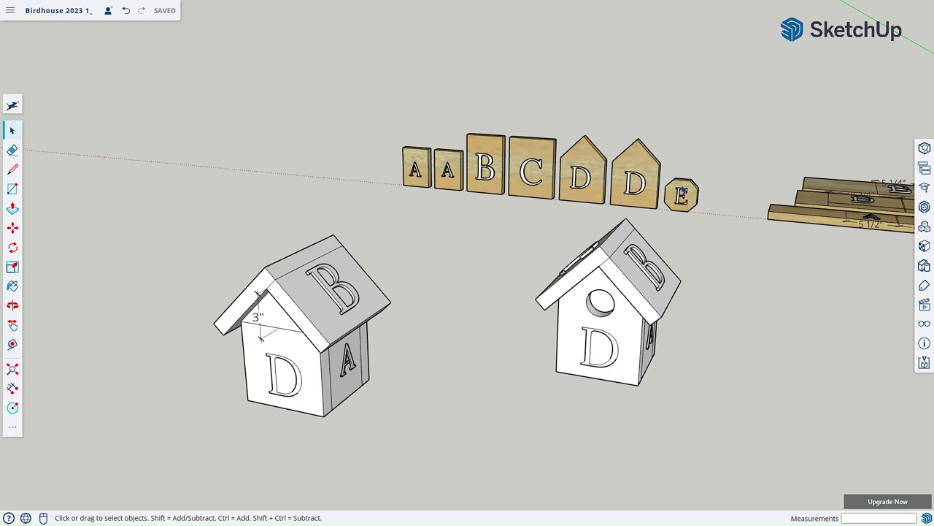
pyautogui.moveTo(712, 217); pyautogui.dragTo(649, 211, button='middle')
pyautogui.moveTo(586, 389); pyautogui.dragTo(586, 102, button='middle')
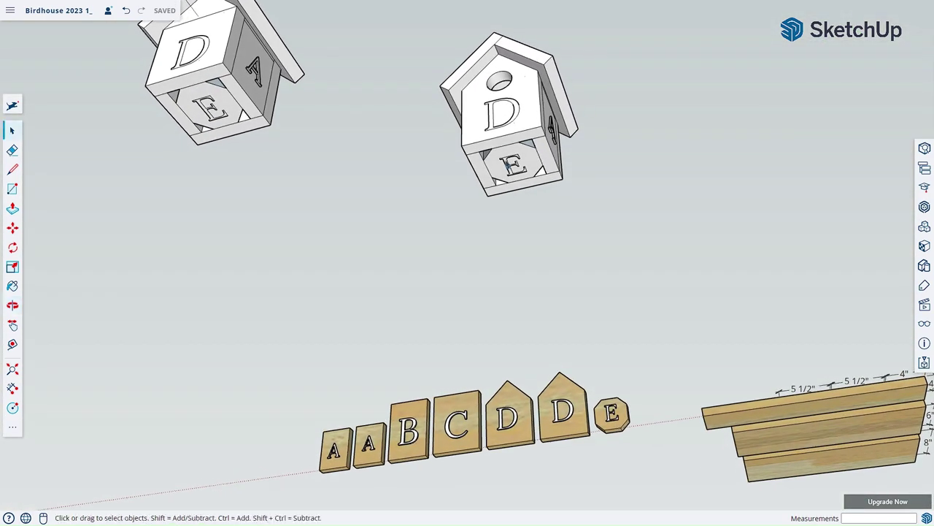
pyautogui.moveTo(659, 192); pyautogui.dragTo(630, 412, button='middle')
pyautogui.moveTo(672, 210); pyautogui.dragTo(496, 183, button='middle')
pyautogui.moveTo(544, 151); pyautogui.dragTo(683, 306, button='middle')
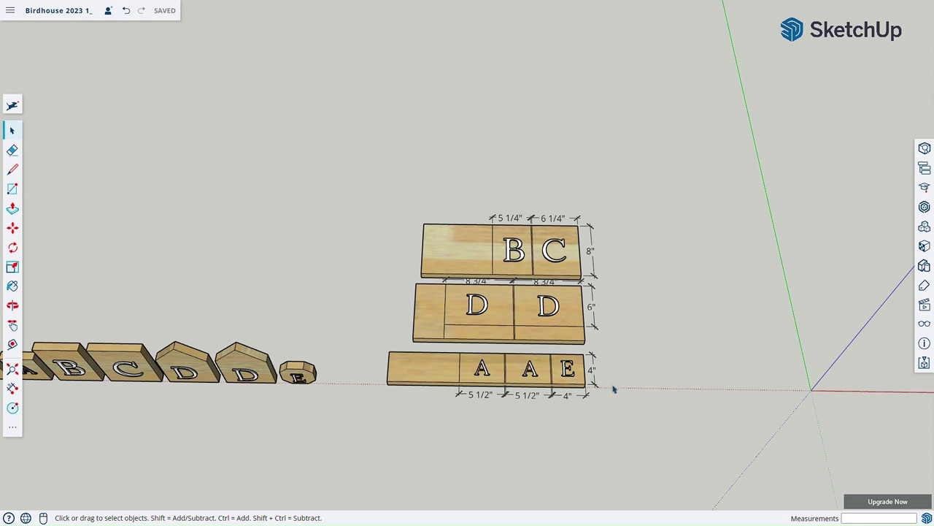
pyautogui.scroll(4, 635, 392)
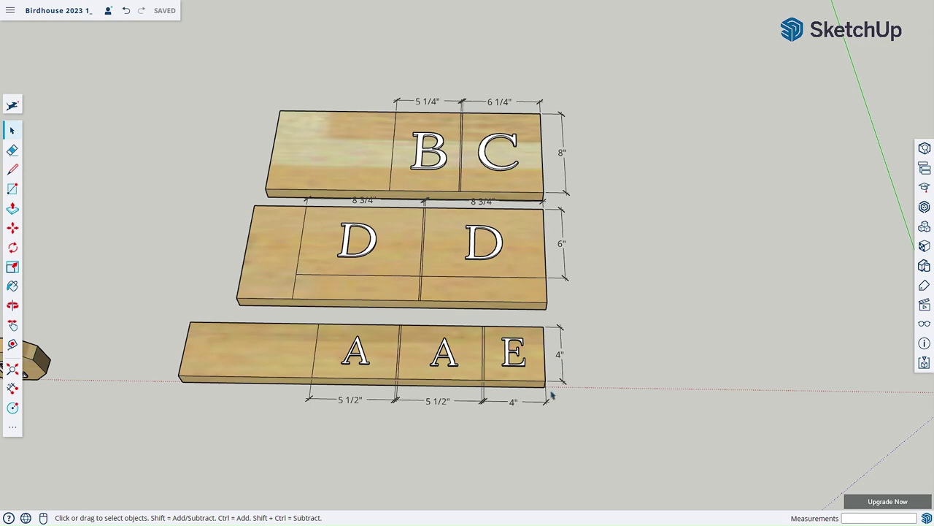
pyautogui.moveTo(795, 389); pyautogui.dragTo(384, 328, button='middle')
pyautogui.moveTo(606, 344); pyautogui.dragTo(494, 198, button='middle')
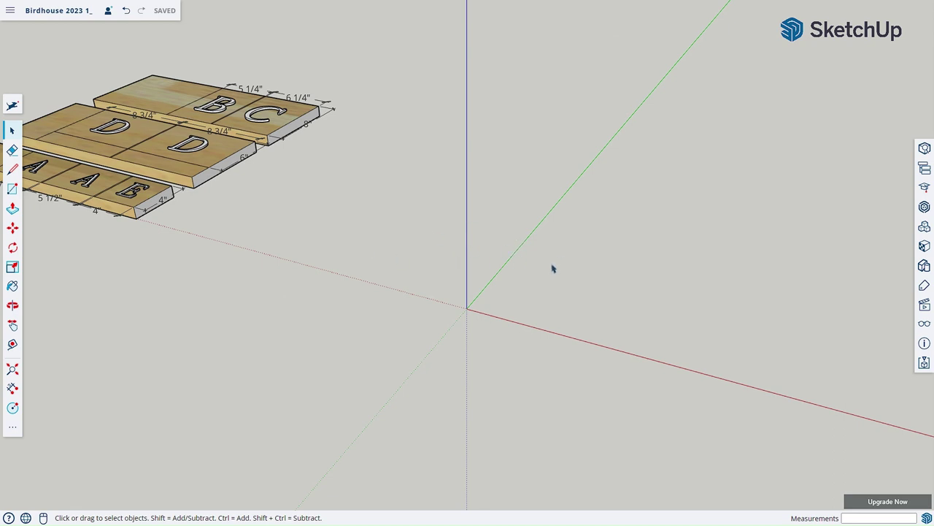
pyautogui.press('o')
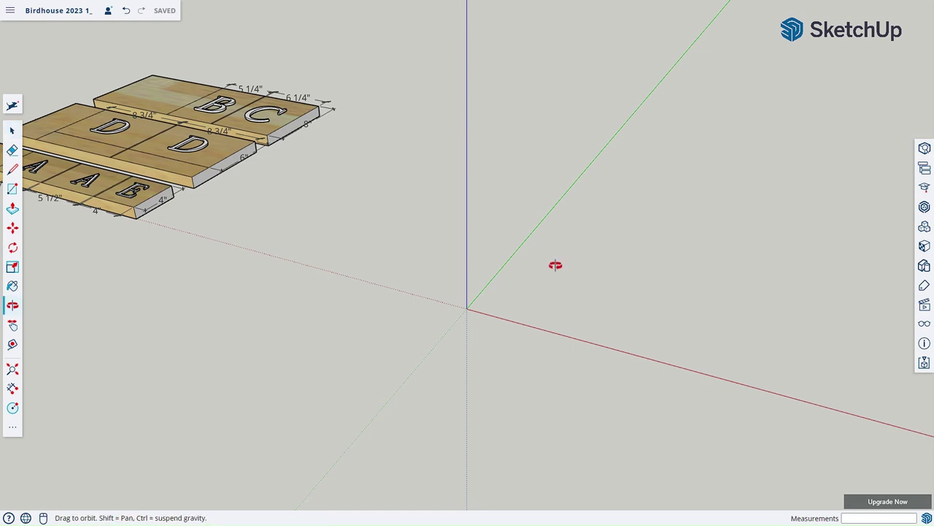
pyautogui.moveTo(555, 265)
pyautogui.mouseDown()
pyautogui.moveTo(357, 257)
pyautogui.moveTo(538, 263)
pyautogui.moveTo(597, 231)
pyautogui.moveTo(550, 246)
pyautogui.moveTo(553, 259)
pyautogui.moveTo(469, 255)
pyautogui.moveTo(597, 252)
pyautogui.moveTo(505, 250)
pyautogui.moveTo(574, 255)
pyautogui.moveTo(572, 267)
pyautogui.mouseUp()
pyautogui.press('space')
pyautogui.press('o')
pyautogui.press('space')
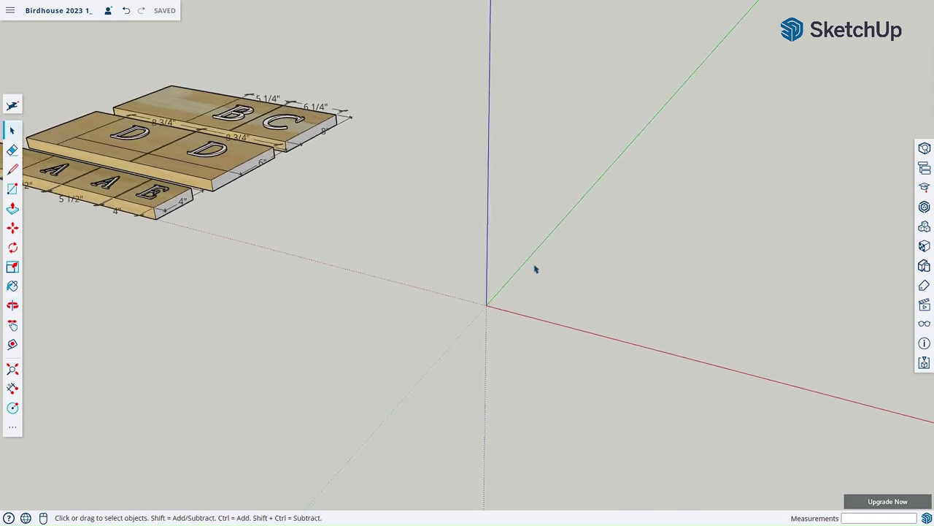
# - Draw a 4" square face from the origin with 4-inch edges along green and red
pyautogui.press('l')
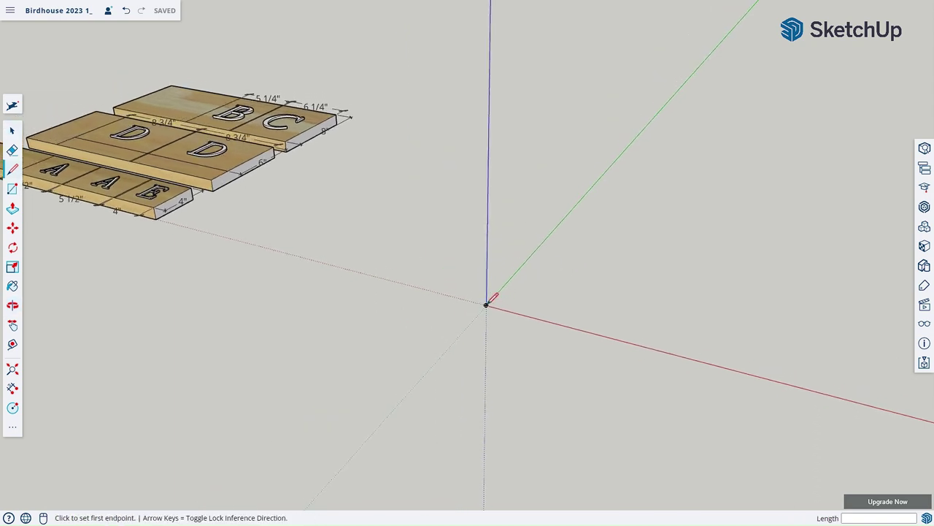
pyautogui.click(487, 305)
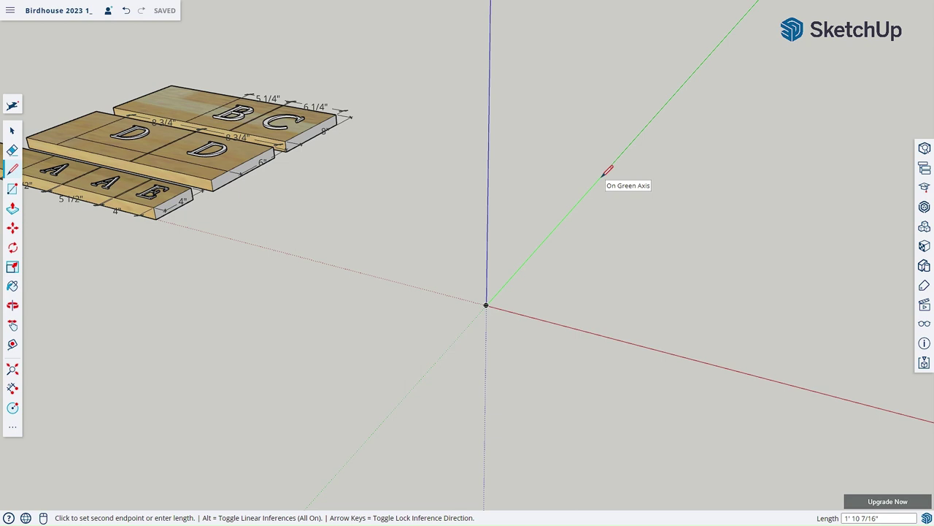
pyautogui.write('4')
pyautogui.press('Return')
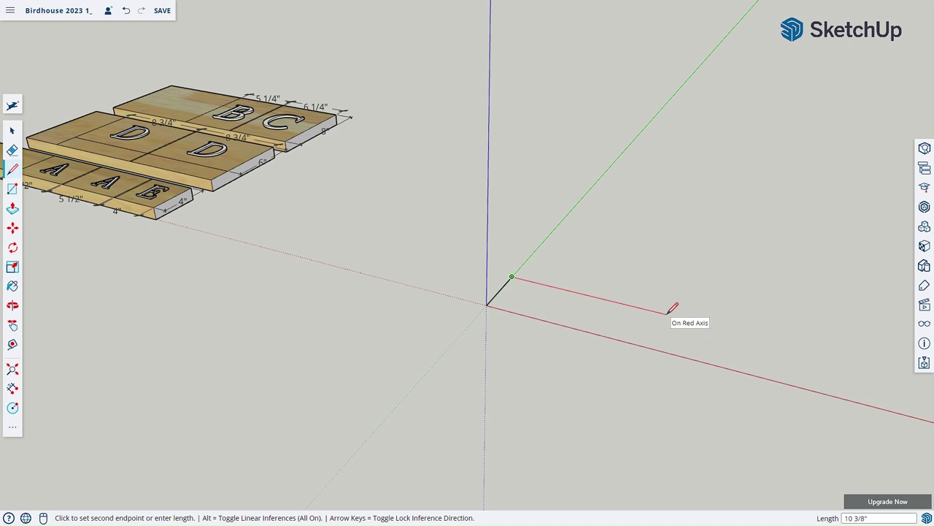
pyautogui.write('4')
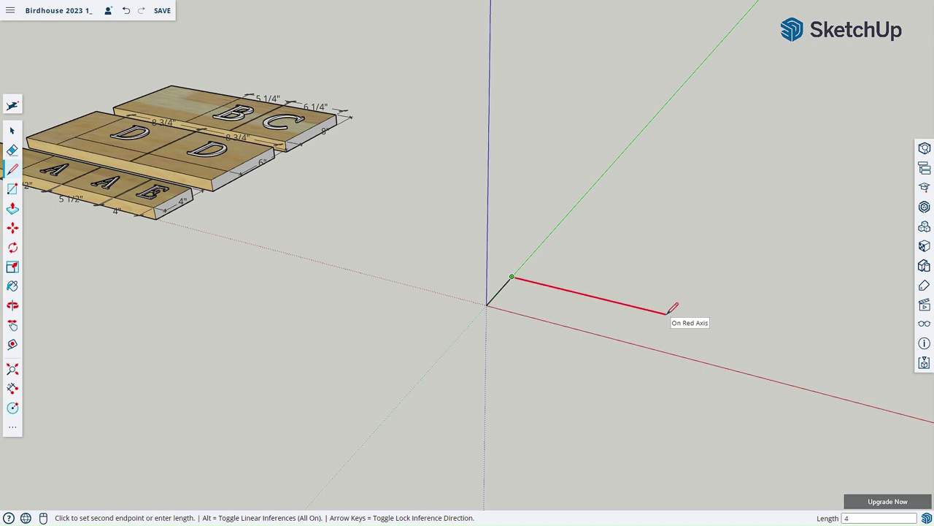
pyautogui.press('Return')
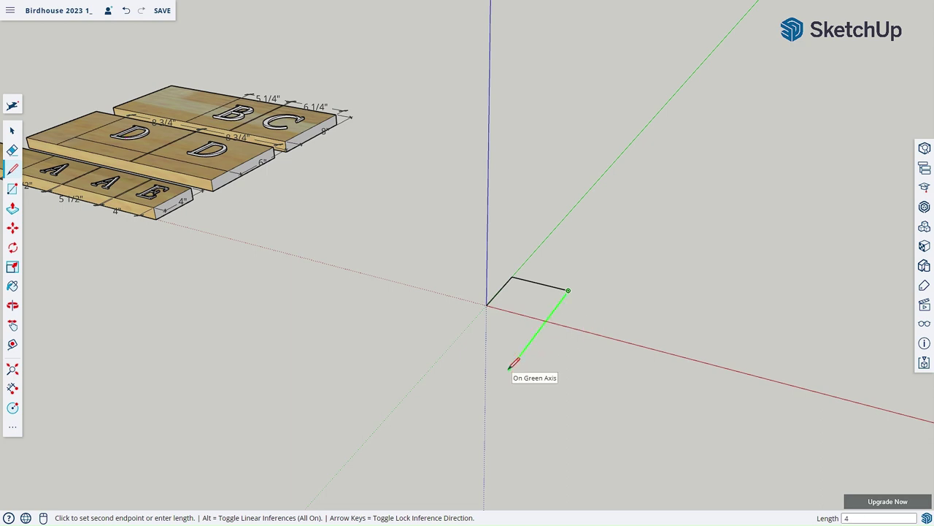
pyautogui.press('Return')
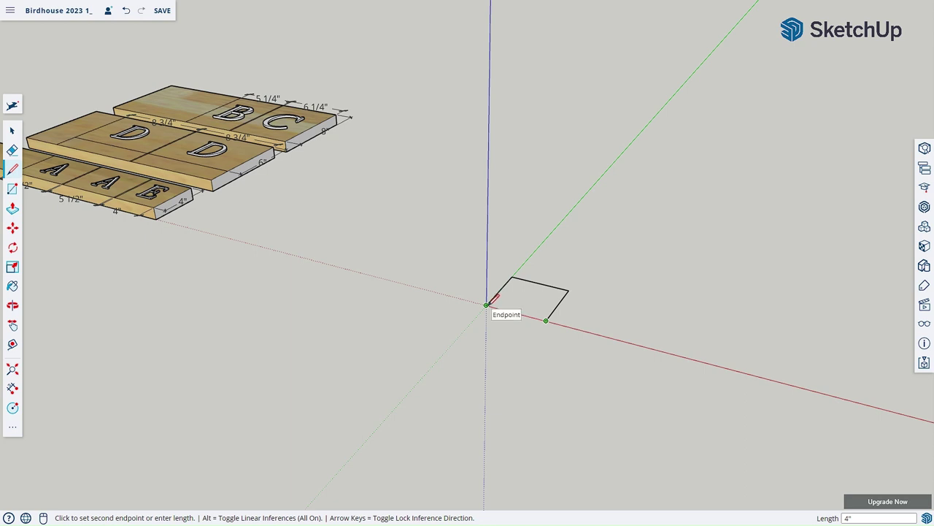
pyautogui.click(486, 305)
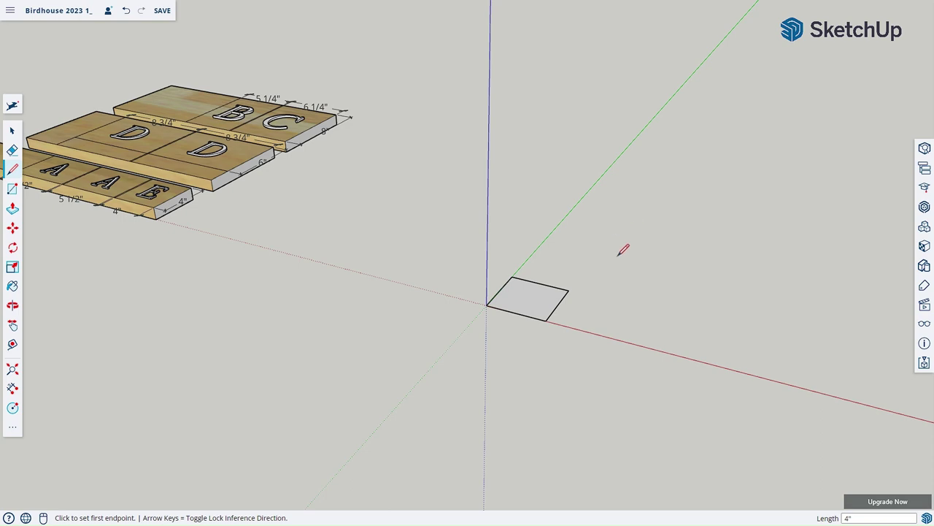
pyautogui.press('o')
pyautogui.moveTo(586, 403)
pyautogui.mouseDown()
pyautogui.moveTo(574, 270)
pyautogui.moveTo(565, 390)
pyautogui.mouseUp()
# - Push/Pull the 4" square face up 1 inch into a solid block
pyautogui.press('l')
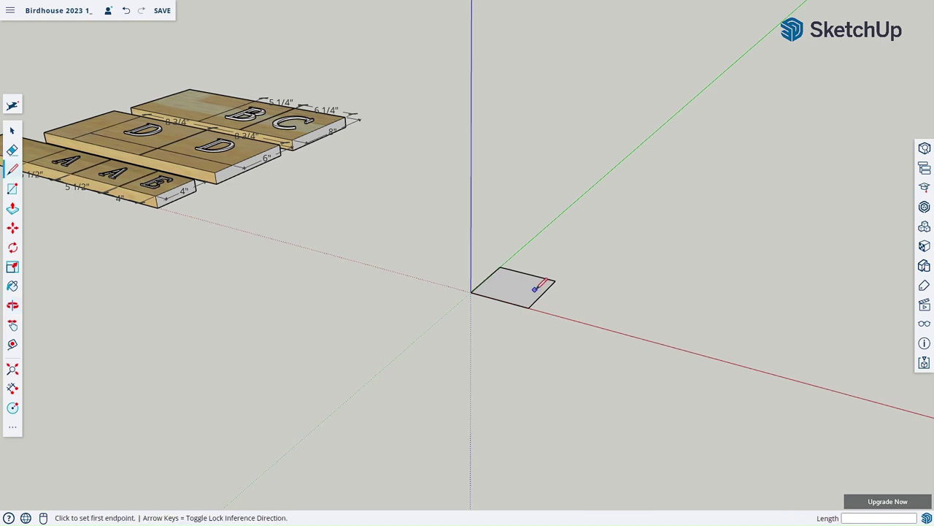
pyautogui.press('p')
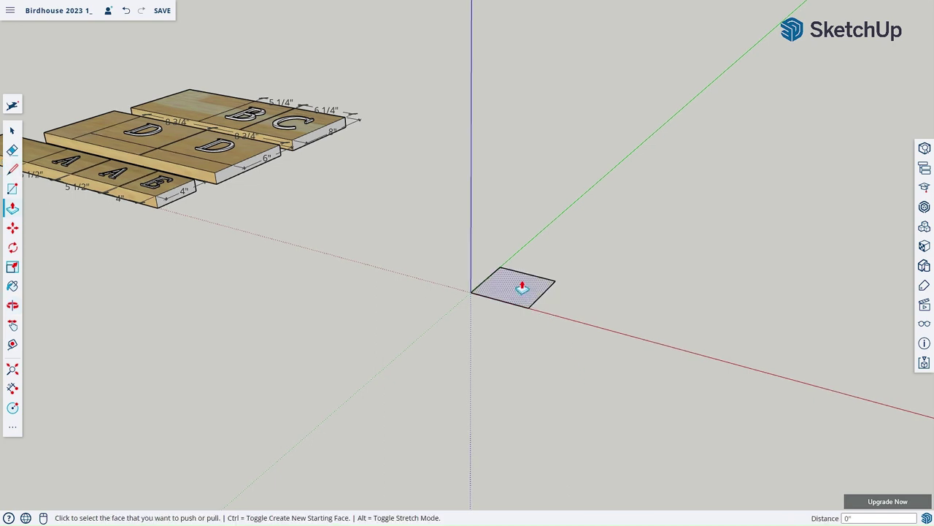
pyautogui.click(522, 287)
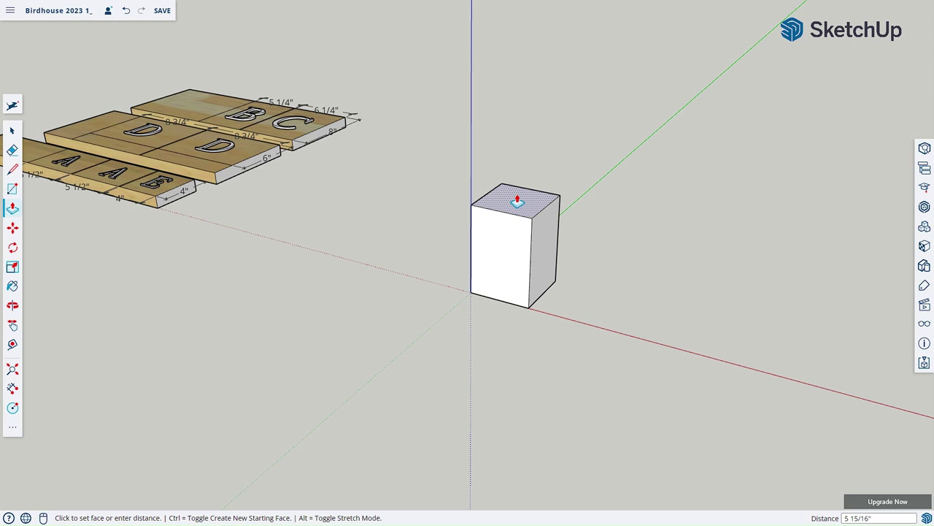
pyautogui.write('1')
pyautogui.press('Return')
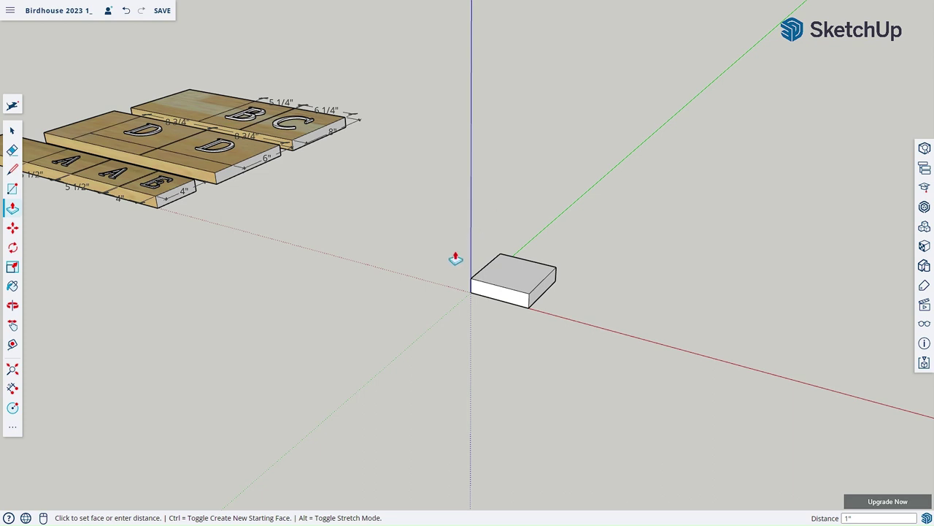
pyautogui.scroll(-1, 460, 256)
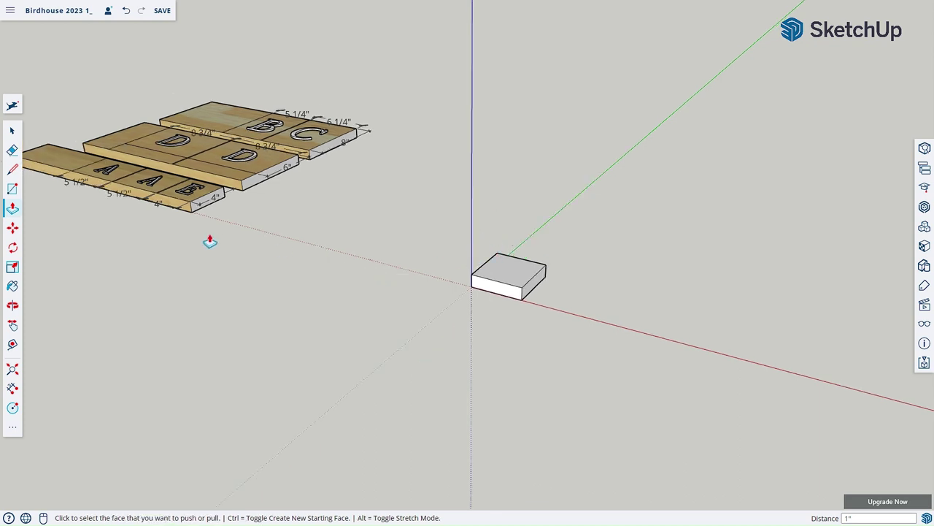
pyautogui.scroll(-1, 175, 299)
pyautogui.press('space')
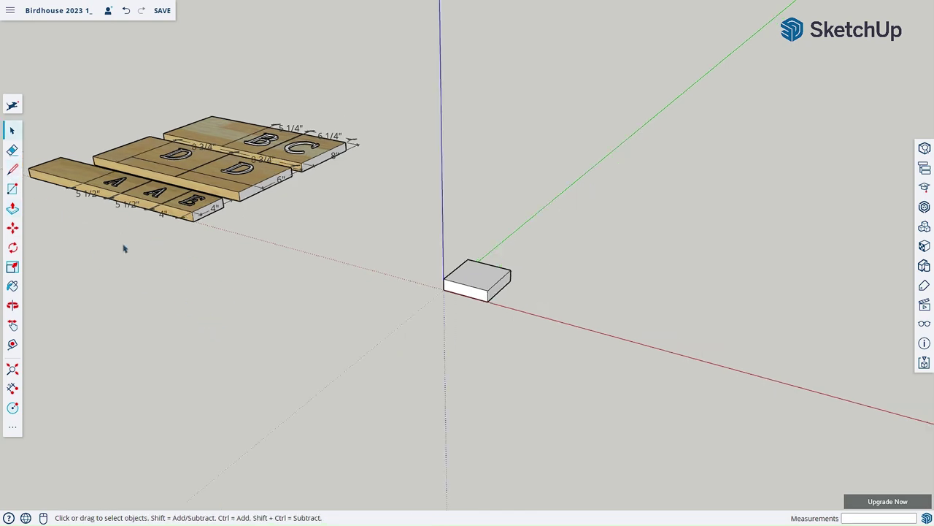
pyautogui.moveTo(159, 341); pyautogui.dragTo(163, 330, button='middle')
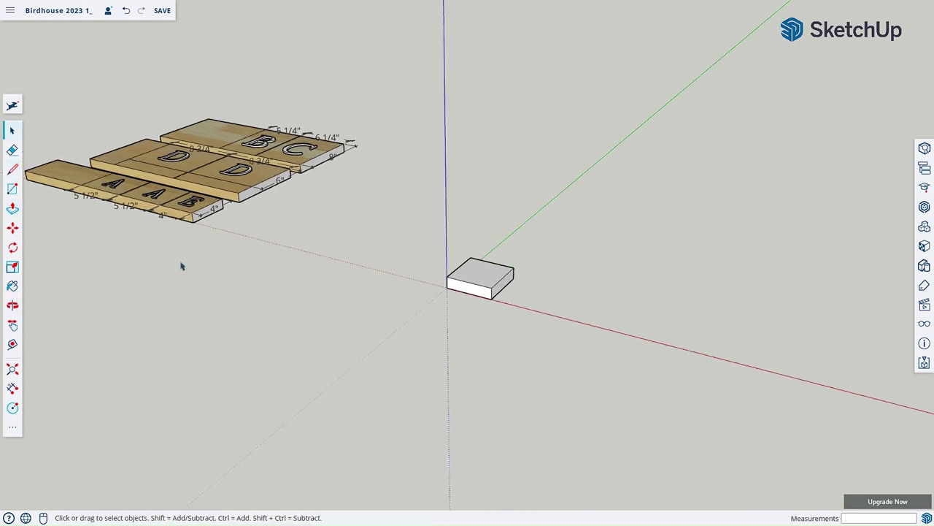
pyautogui.moveTo(180, 265); pyautogui.dragTo(350, 378, button='middle')
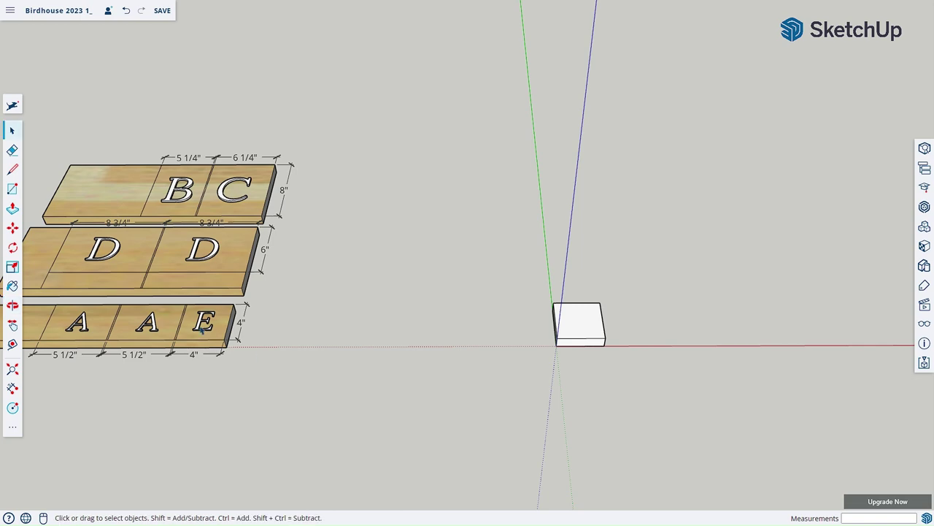
pyautogui.moveTo(244, 406); pyautogui.dragTo(341, 229, button='middle')
pyautogui.scroll(-3, 340, 252)
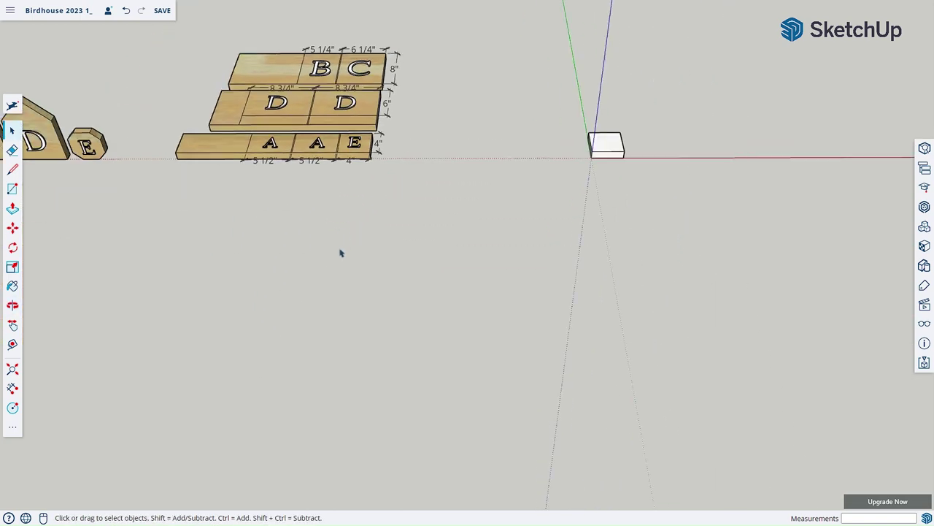
pyautogui.scroll(5, 139, 140)
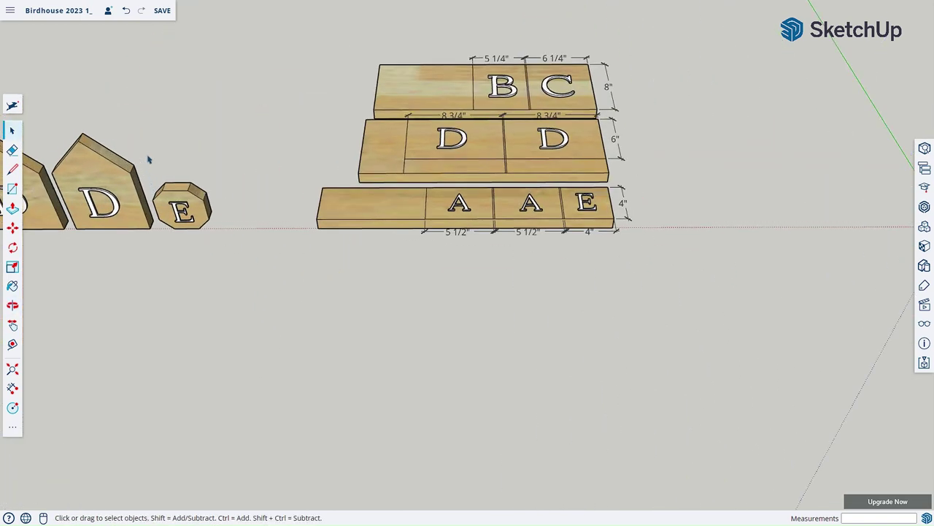
pyautogui.moveTo(240, 115); pyautogui.dragTo(437, 152, button='middle')
pyautogui.moveTo(482, 212); pyautogui.dragTo(484, 59, button='middle')
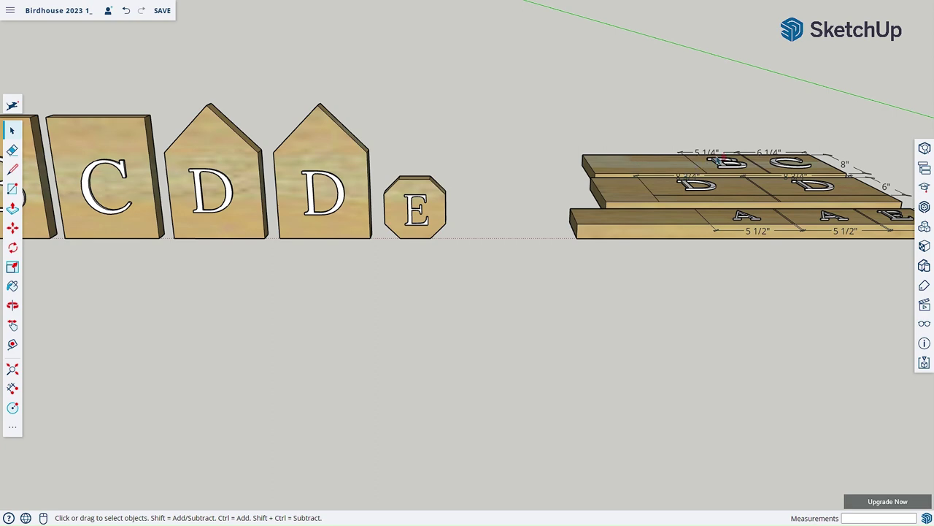
pyautogui.moveTo(720, 161); pyautogui.dragTo(479, 203, button='middle')
pyautogui.moveTo(561, 173); pyautogui.dragTo(468, 277, button='middle')
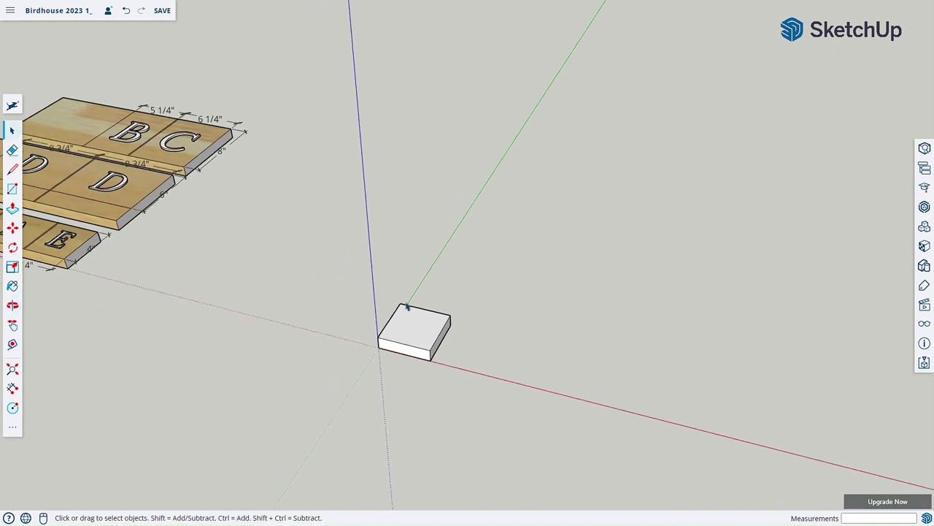
# - Draw a 1-inch diagonal across the back corner and push its triangle out
pyautogui.press('l')
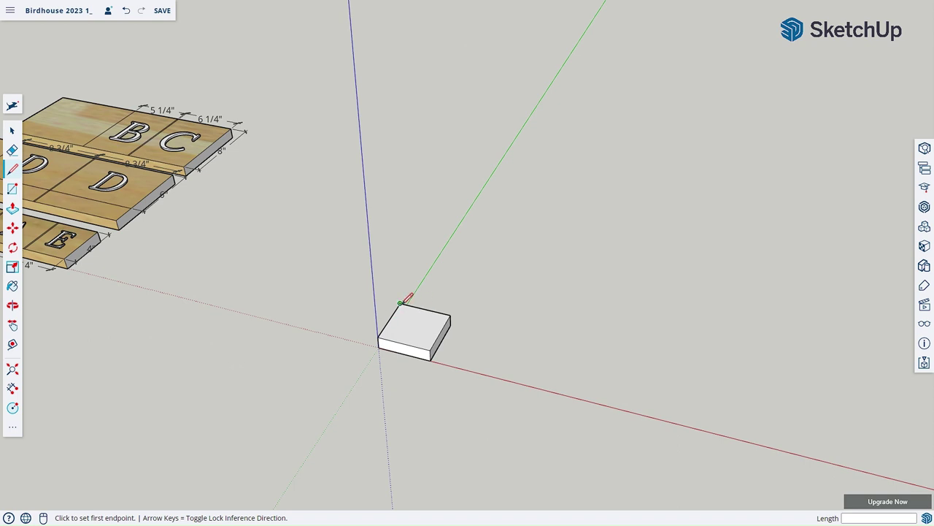
pyautogui.click(400, 302)
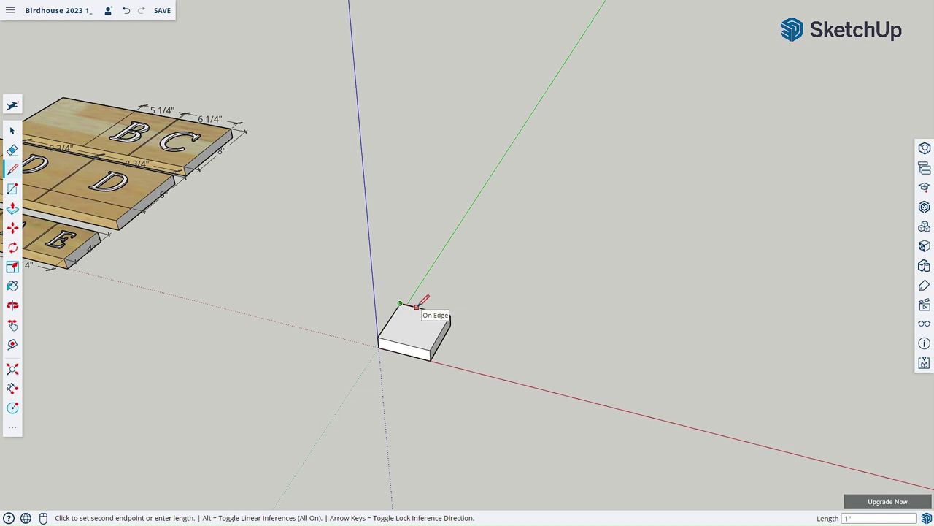
pyautogui.press('Escape')
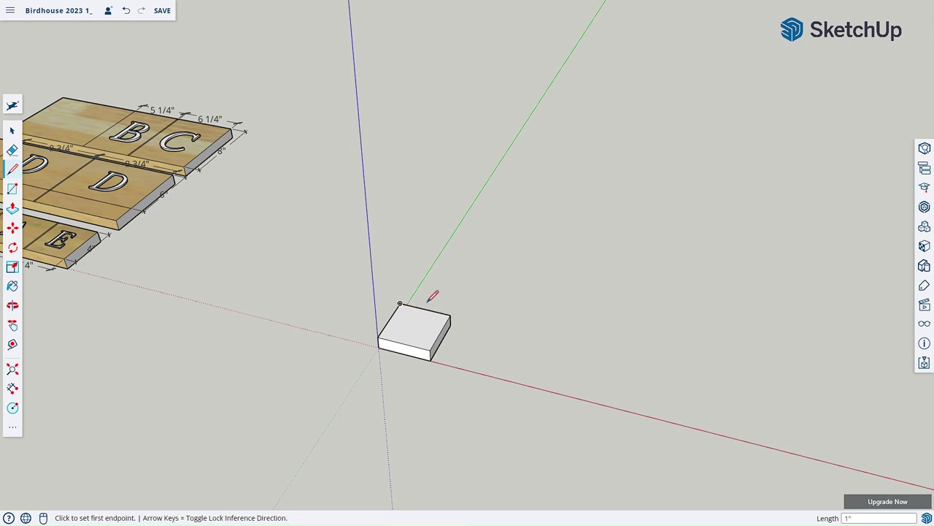
pyautogui.scroll(2, 414, 305)
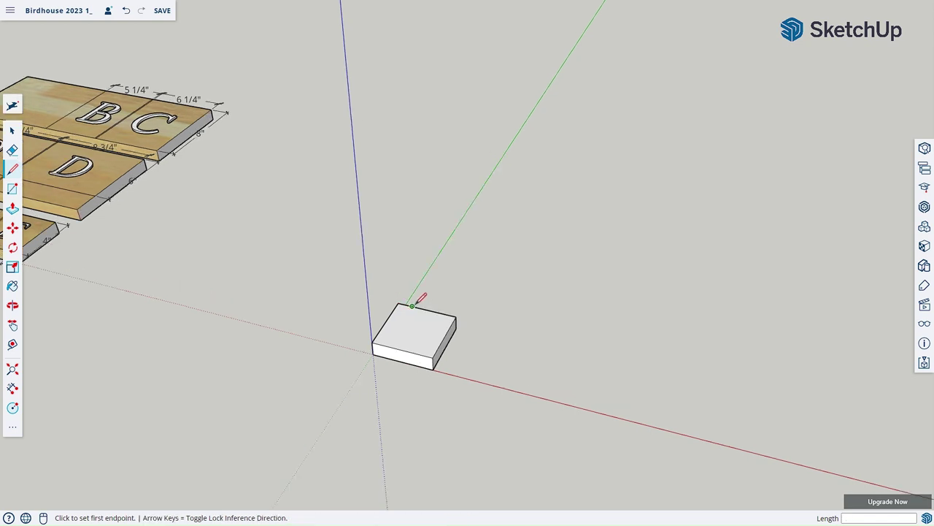
pyautogui.click(392, 302)
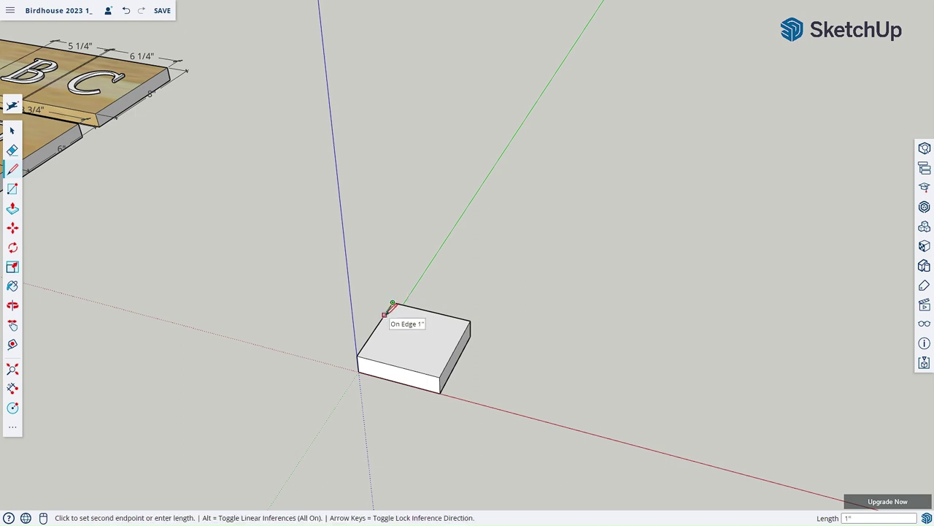
pyautogui.click(385, 314)
pyautogui.click(385, 314)
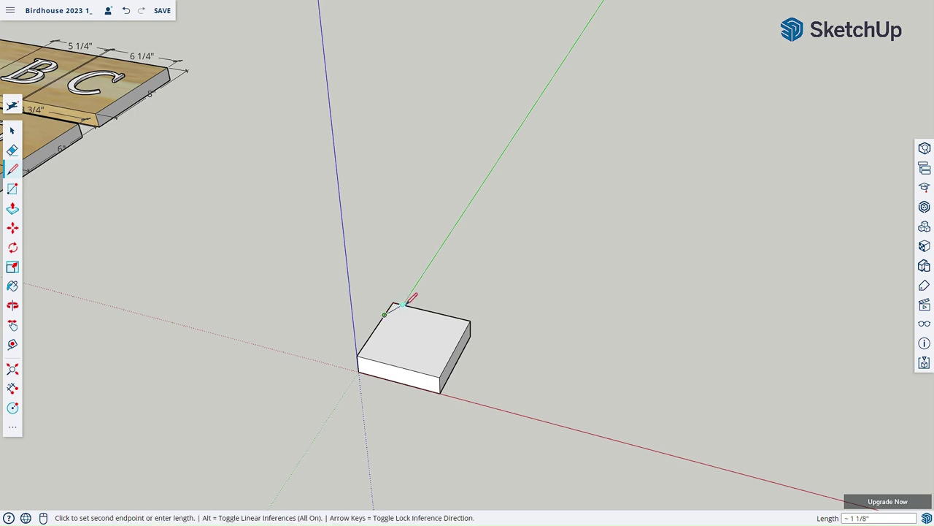
pyautogui.click(412, 305)
pyautogui.moveTo(419, 255)
pyautogui.mouseDown(button='middle')
pyautogui.moveTo(443, 288)
pyautogui.moveTo(558, 254)
pyautogui.moveTo(641, 212)
pyautogui.moveTo(645, 221)
pyautogui.mouseUp(button='middle')
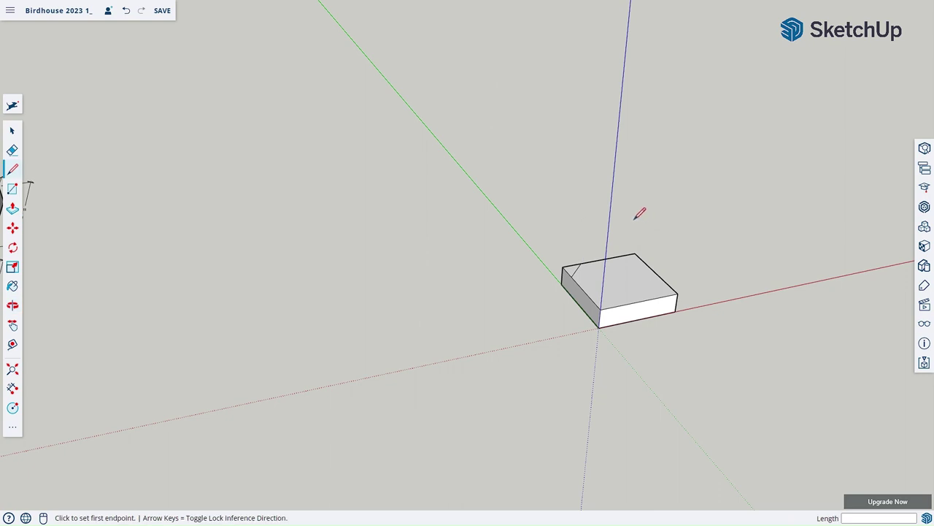
pyautogui.press('p')
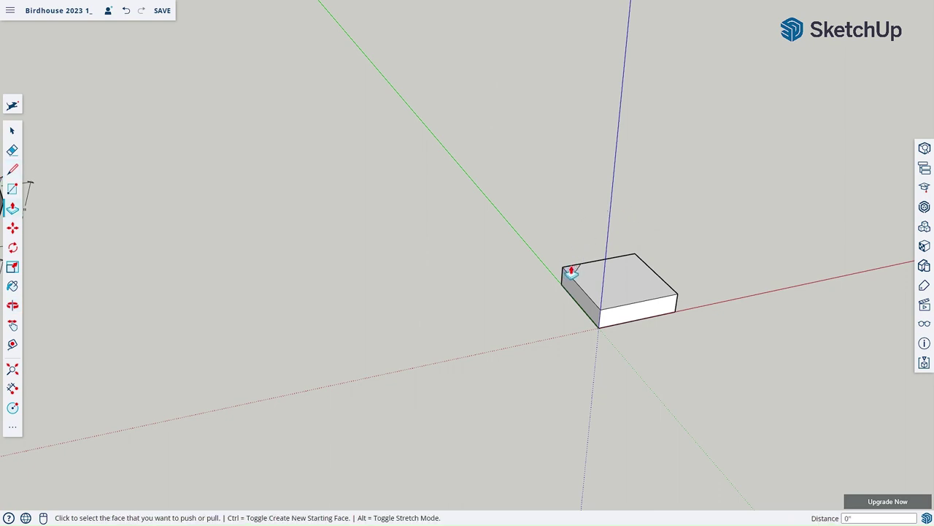
pyautogui.click(571, 271)
pyautogui.click(568, 292)
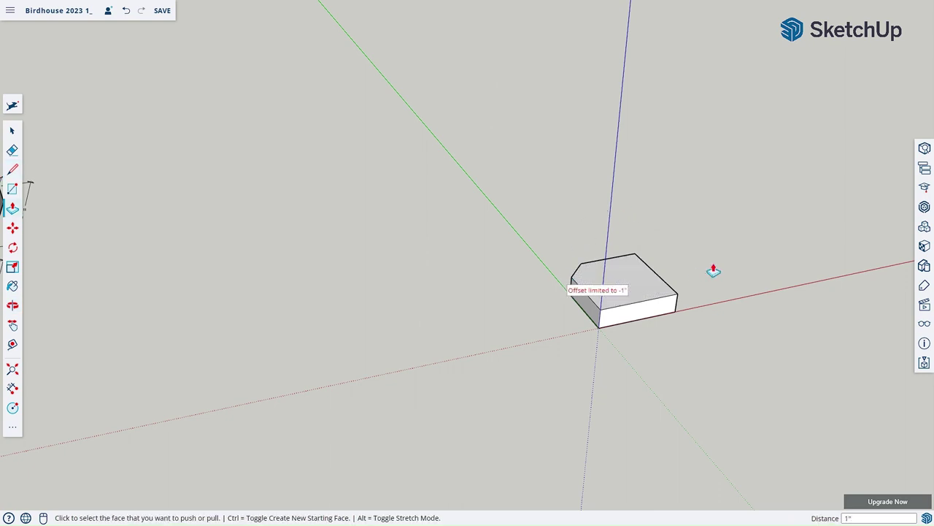
# - Cut off the front-left corner with a 1-inch diagonal and Push/Pull
pyautogui.moveTo(725, 261); pyautogui.dragTo(352, 221, button='middle')
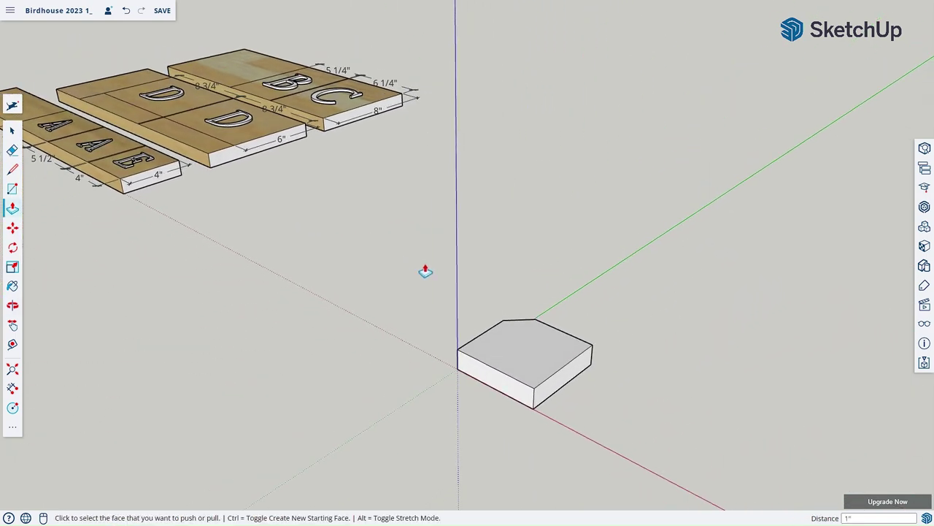
pyautogui.press('l')
pyautogui.click(457, 348)
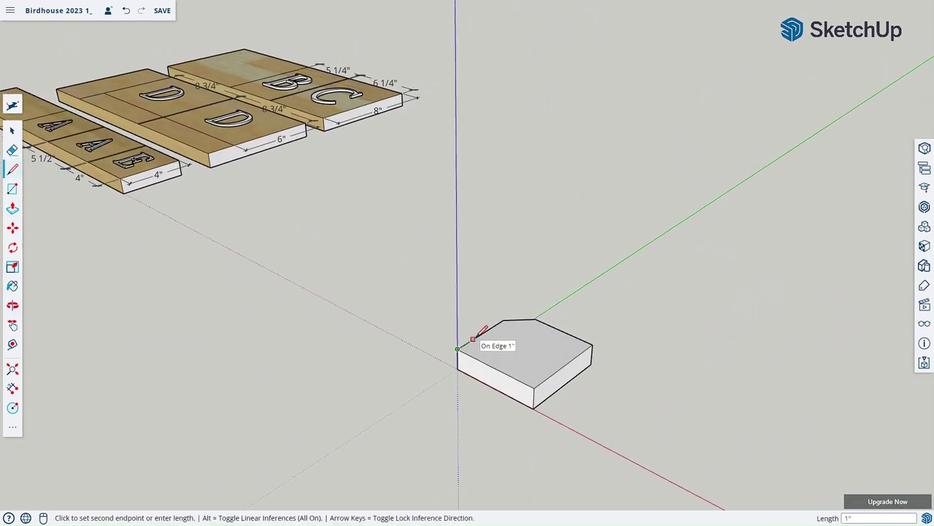
pyautogui.click(473, 339)
pyautogui.click(458, 348)
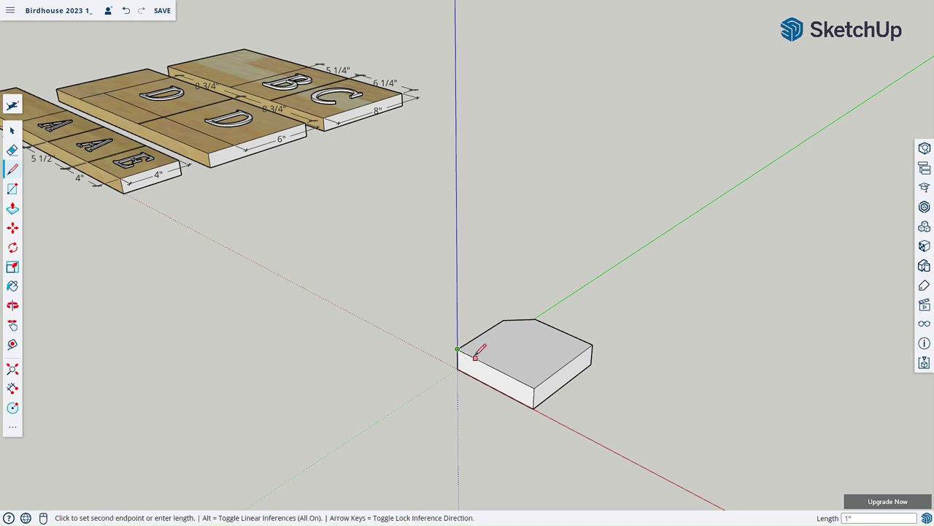
pyautogui.click(479, 356)
pyautogui.click(474, 358)
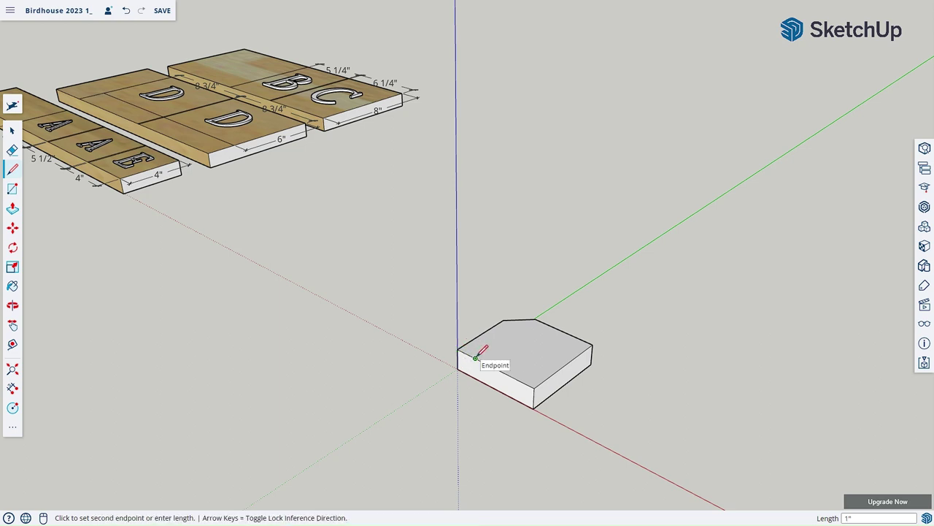
pyautogui.click(475, 338)
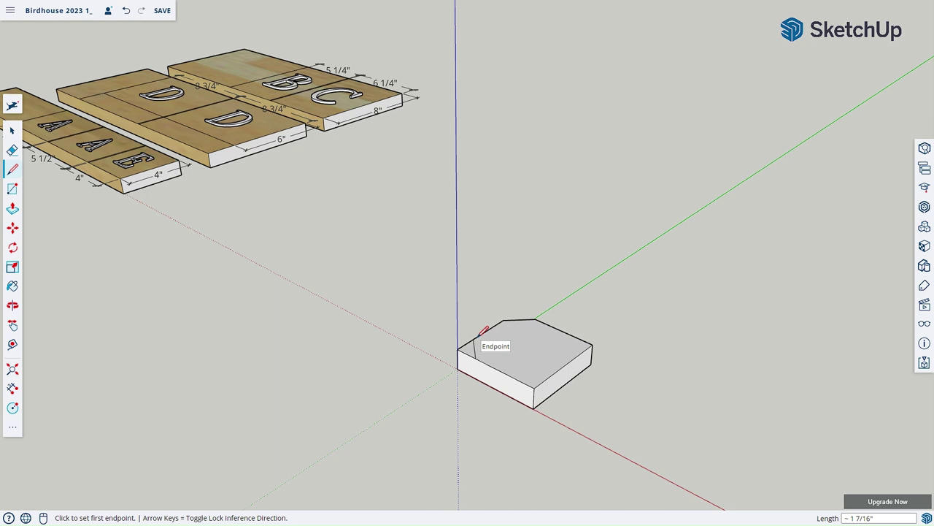
pyautogui.press('p')
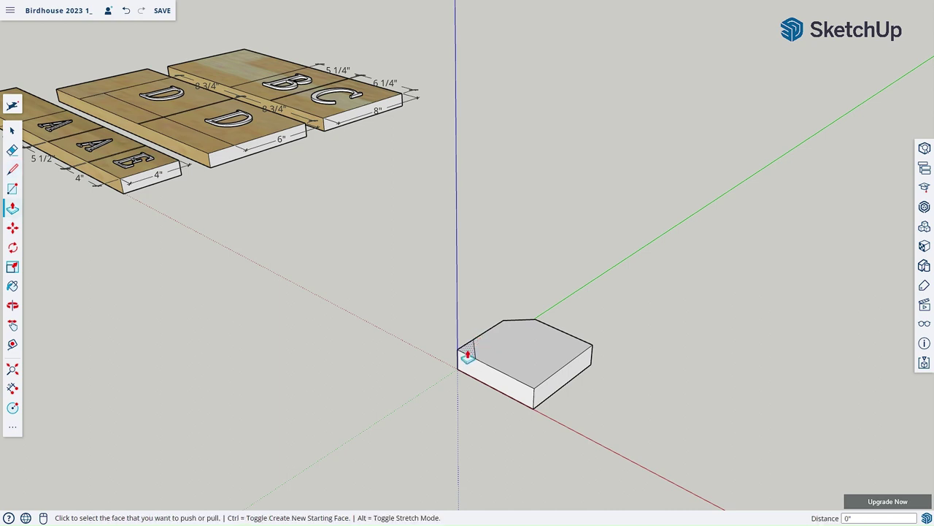
pyautogui.click(467, 355)
pyautogui.click(462, 379)
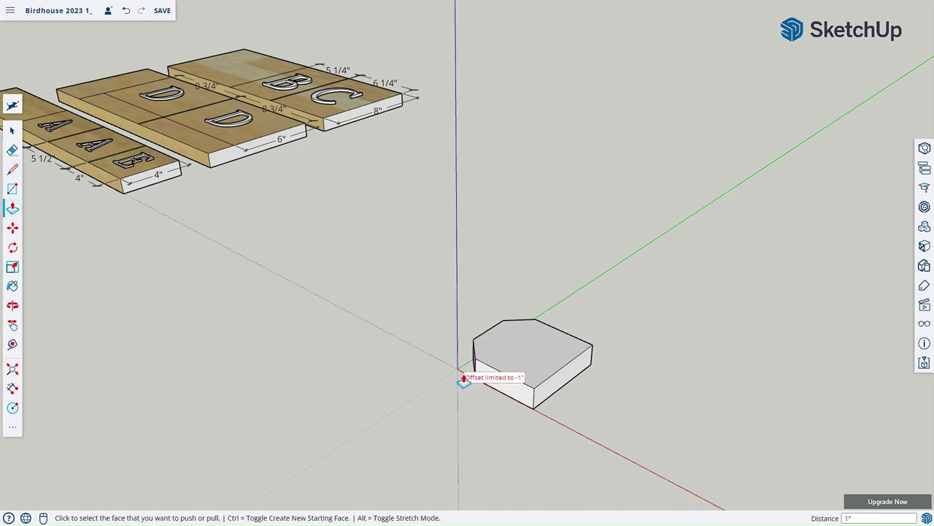
# - Mark 1-inch points and remove the front-right corner triangle
pyautogui.press('l')
pyautogui.click(527, 377)
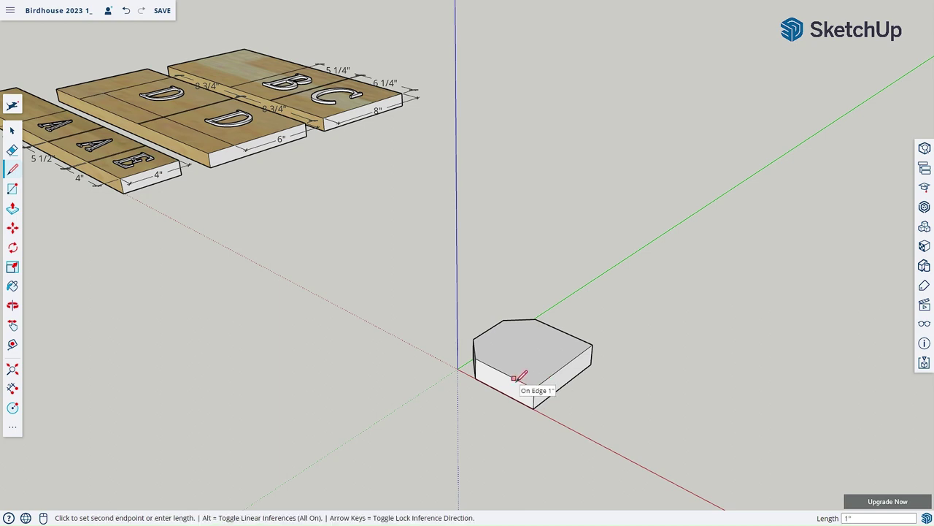
pyautogui.press('Escape')
pyautogui.click(540, 379)
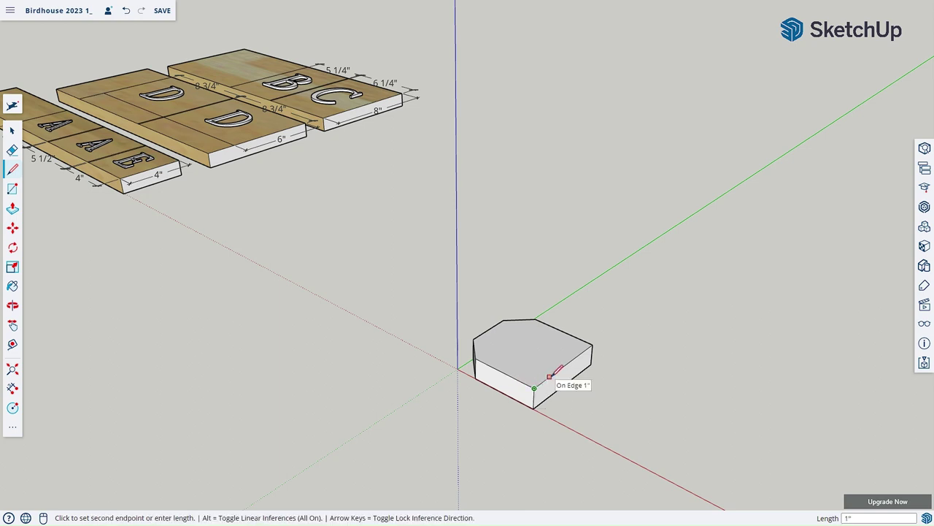
pyautogui.press('Escape')
pyautogui.click(555, 374)
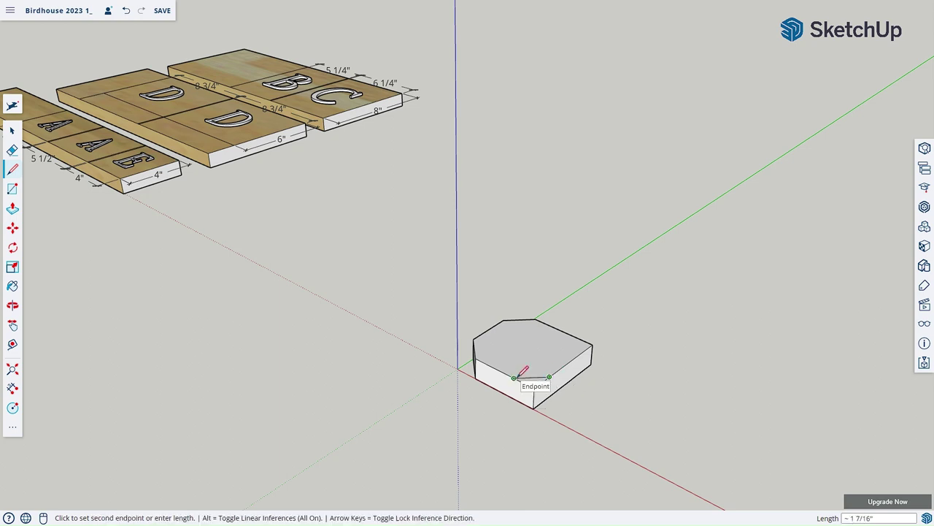
pyautogui.press('Escape')
pyautogui.press('p')
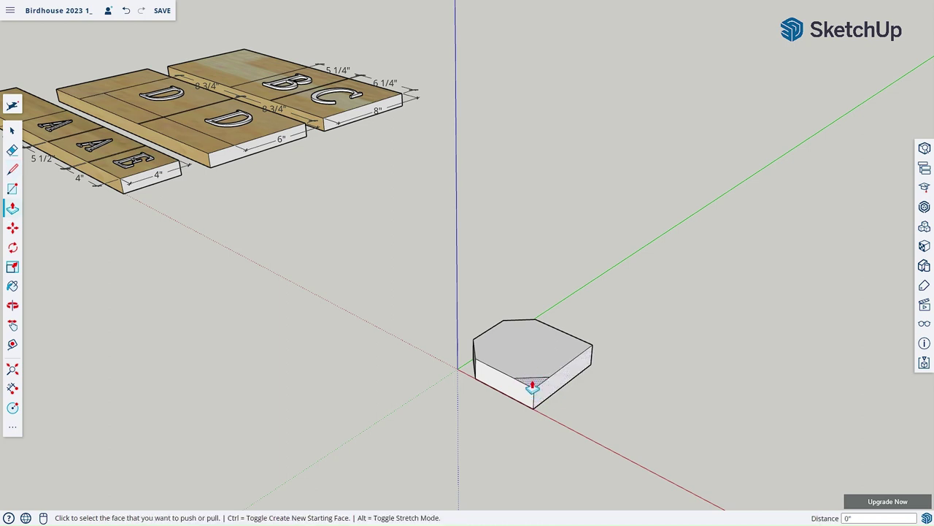
pyautogui.click(532, 387)
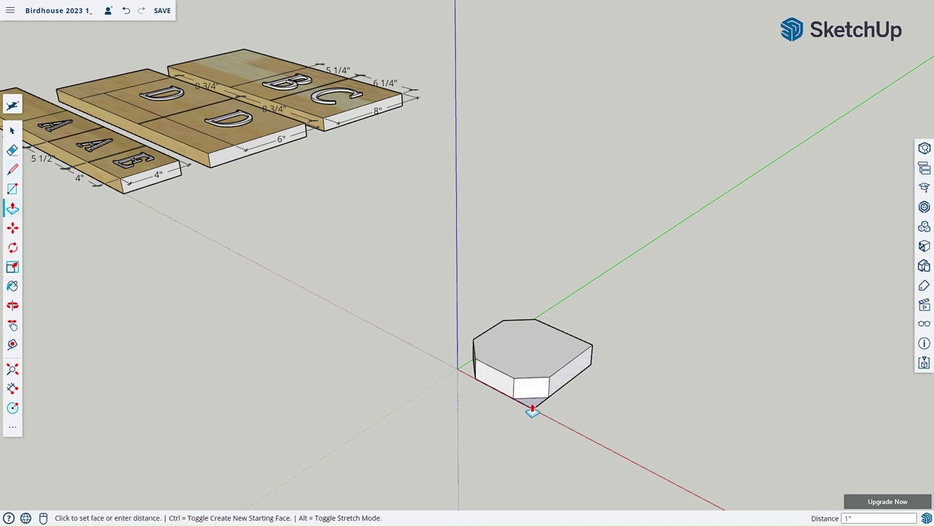
pyautogui.press('Escape')
# - Cut off the back-right corner with a 1-inch diagonal, completing the octagon
pyautogui.press('l')
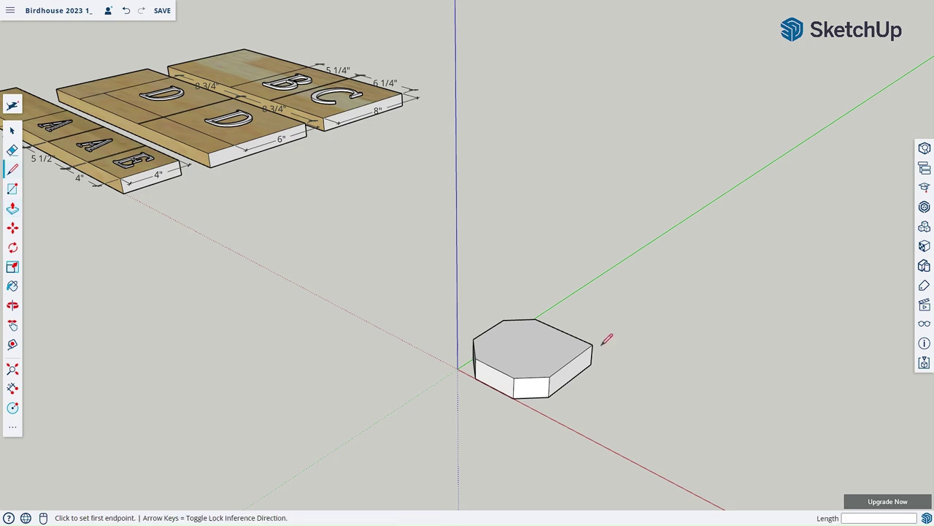
pyautogui.click(593, 343)
pyautogui.click(592, 342)
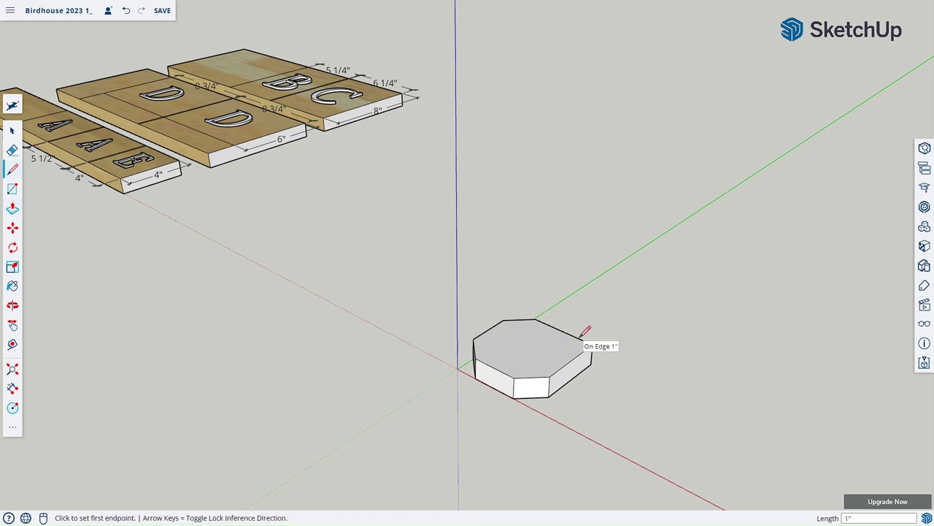
pyautogui.click(594, 344)
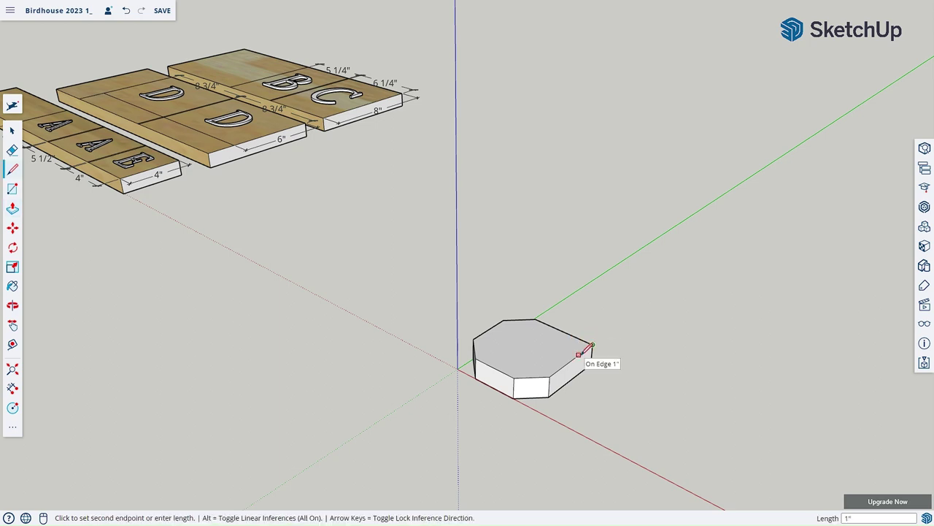
pyautogui.click(586, 351)
pyautogui.press('p')
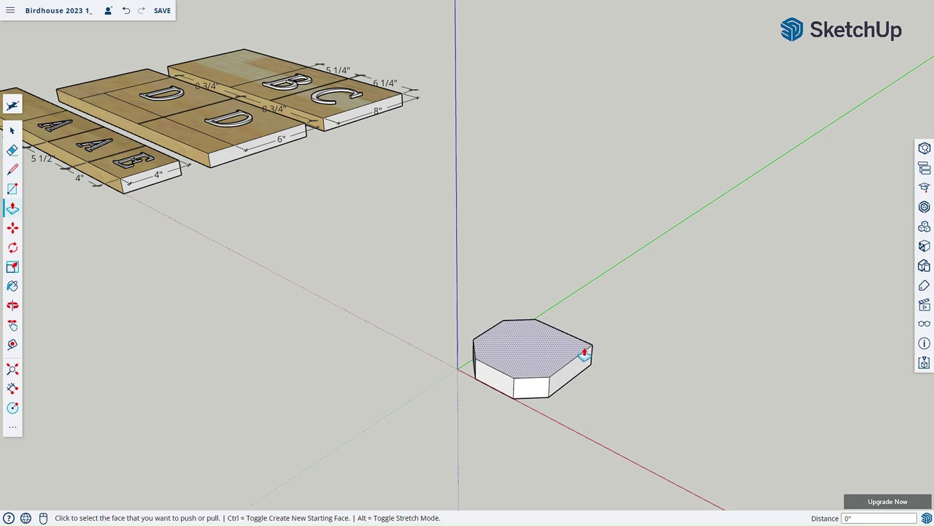
pyautogui.press('l')
pyautogui.click(580, 354)
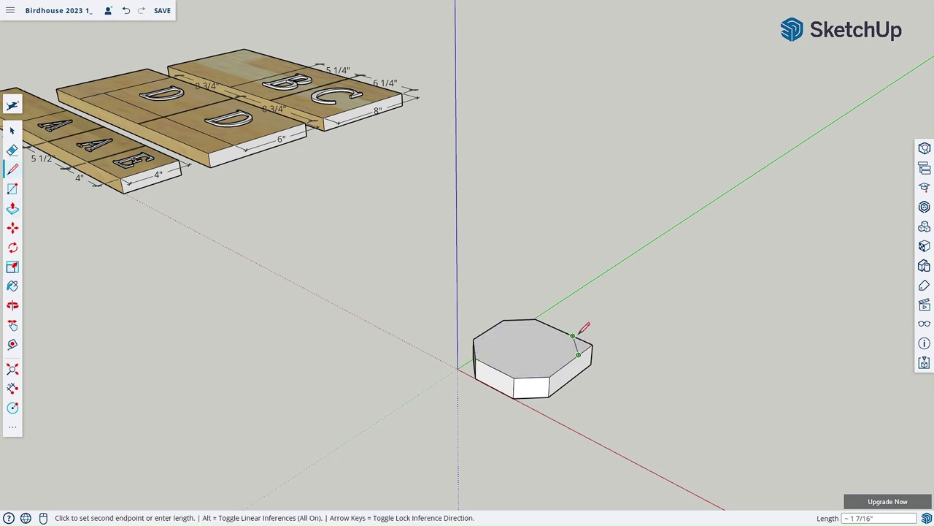
pyautogui.click(572, 336)
pyautogui.press('p')
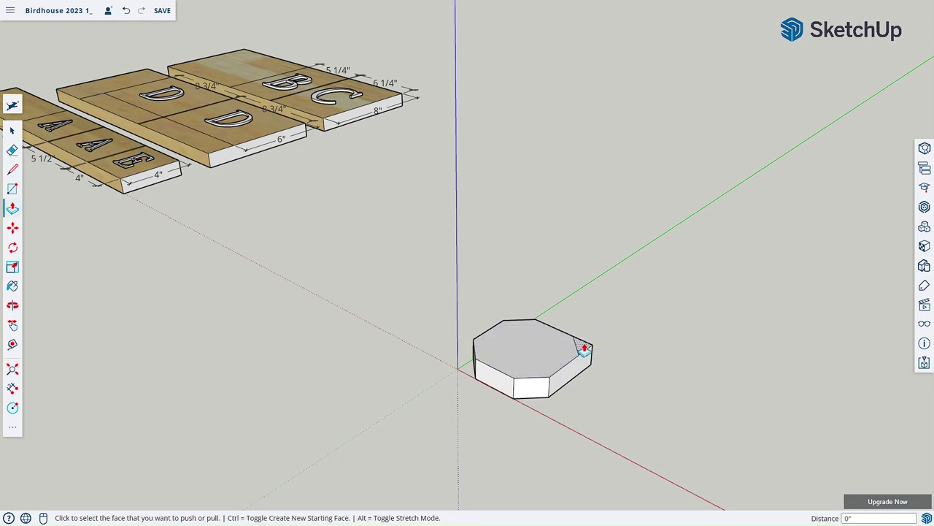
pyautogui.click(586, 349)
pyautogui.click(590, 373)
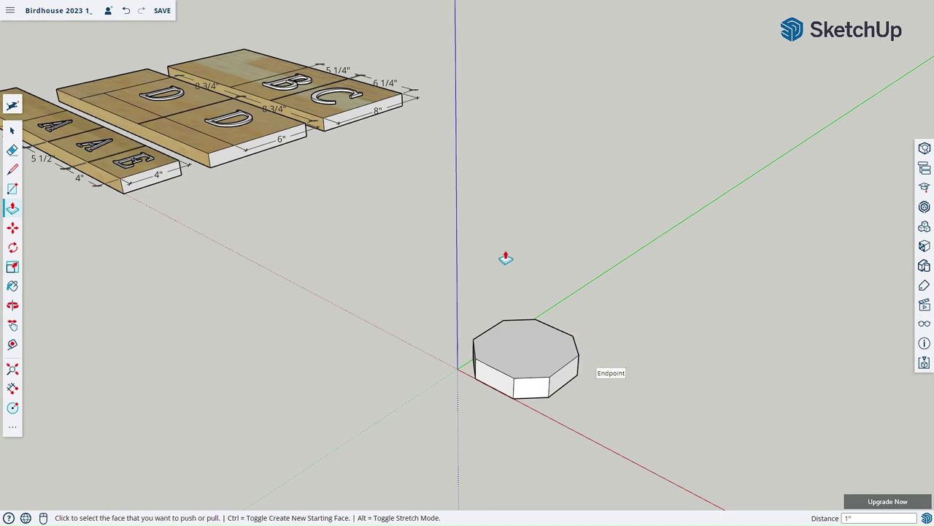
pyautogui.moveTo(492, 238); pyautogui.dragTo(573, 257, button='middle')
pyautogui.scroll(-3, 475, 279)
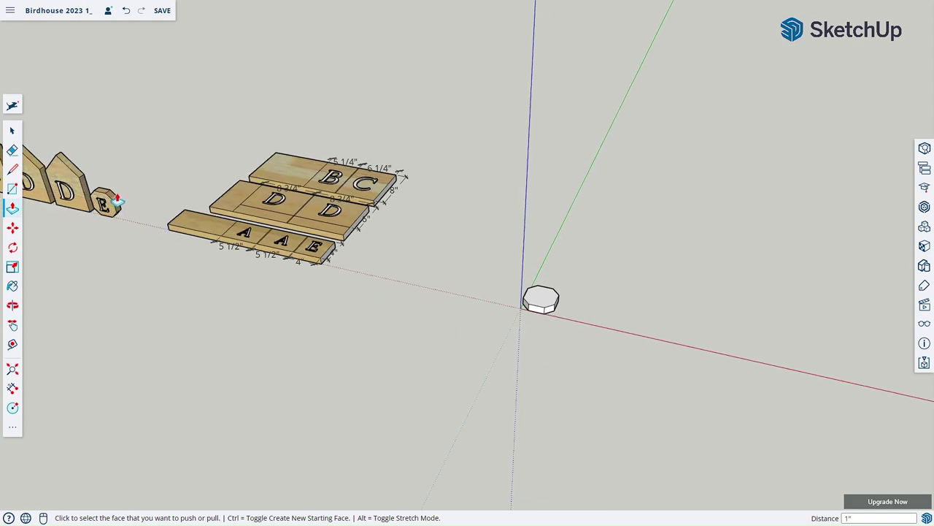
pyautogui.keyDown('shift'); pyautogui.moveTo(109, 202); pyautogui.dragTo(438, 300, button='middle'); pyautogui.keyUp('shift')
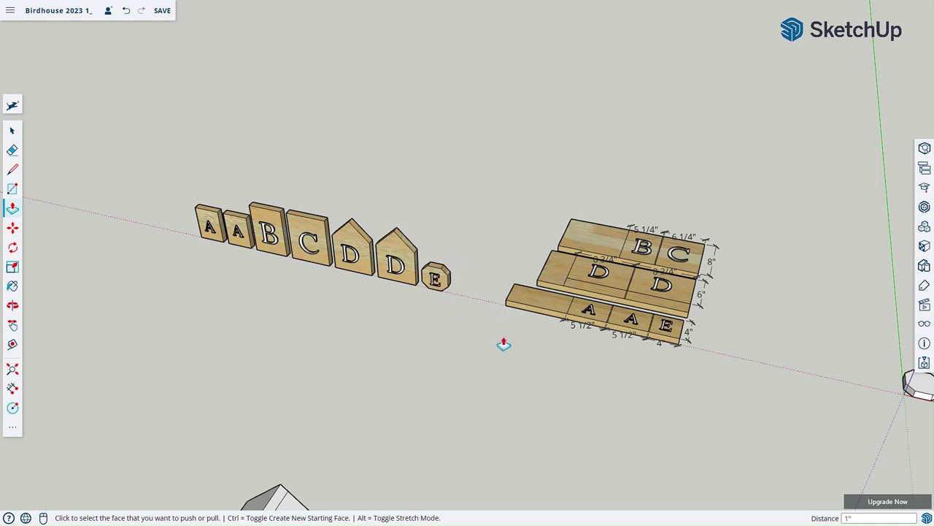
pyautogui.moveTo(664, 339); pyautogui.dragTo(381, 252, button='middle')
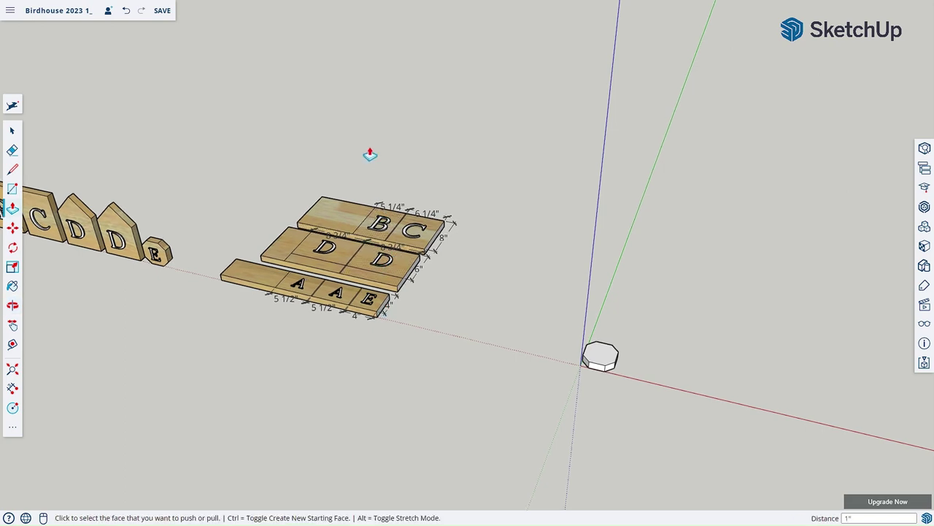
pyautogui.moveTo(380, 131); pyautogui.dragTo(392, 299, button='middle')
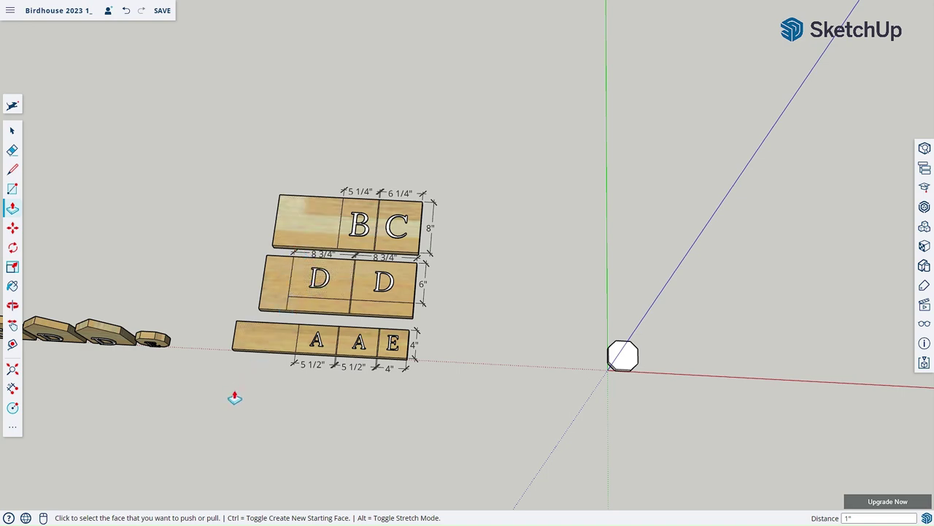
pyautogui.moveTo(234, 398); pyautogui.dragTo(346, 199, button='middle')
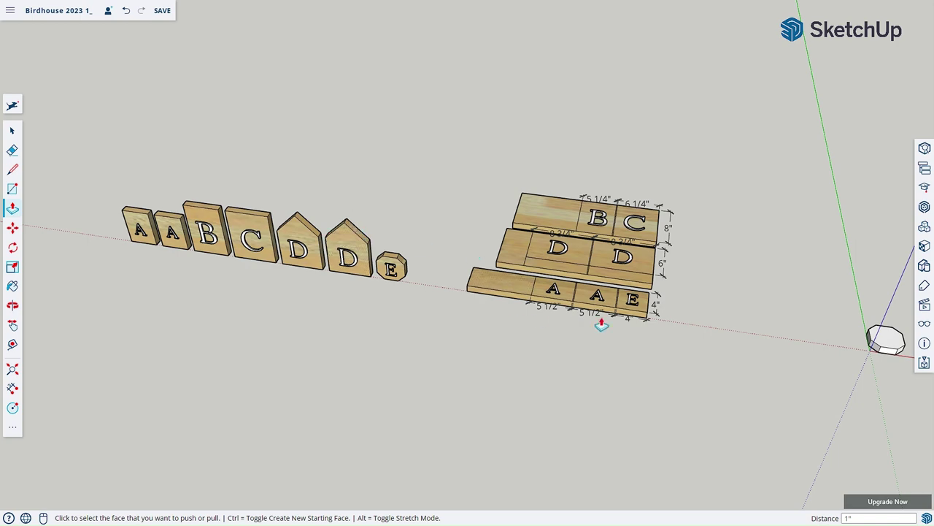
pyautogui.keyDown('shift'); pyautogui.moveTo(734, 304); pyautogui.dragTo(624, 313, button='middle'); pyautogui.keyUp('shift')
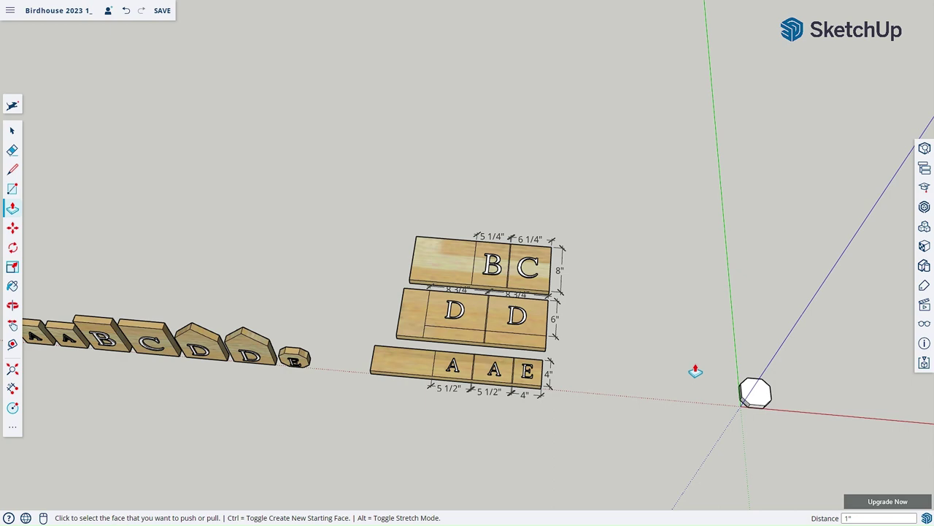
pyautogui.moveTo(697, 360); pyautogui.dragTo(488, 336, button='middle')
pyautogui.moveTo(534, 372); pyautogui.dragTo(498, 251, button='middle')
pyautogui.scroll(5, 515, 321)
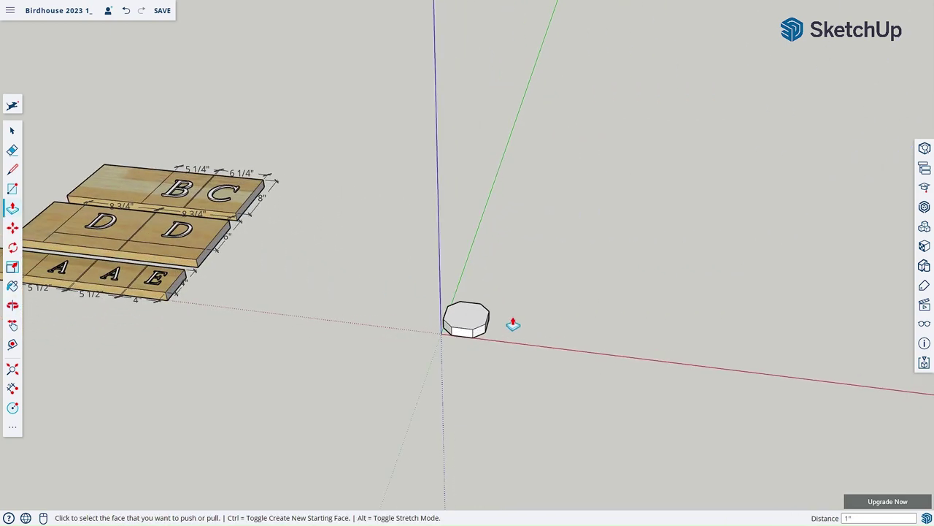
pyautogui.press('l')
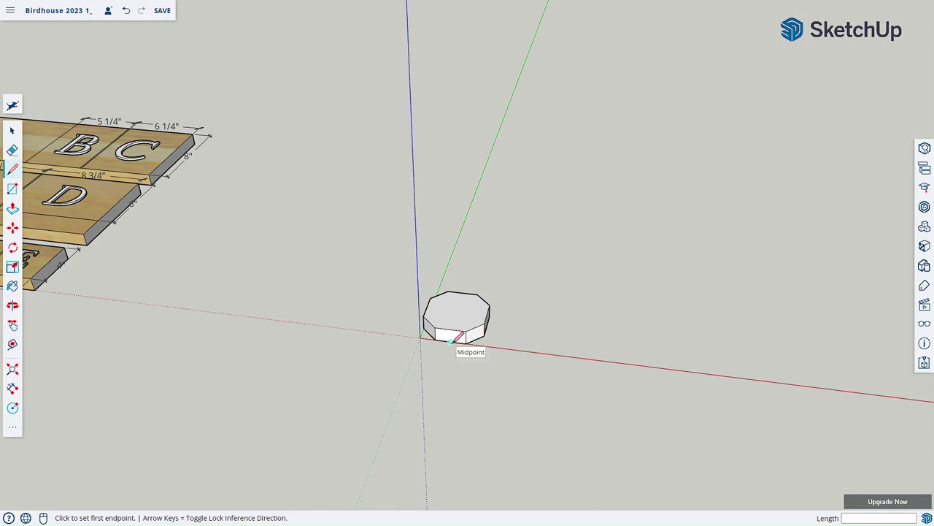
# - Draw a 3-inch red-axis edge, then close an 8.75" tall, 6" wide upright rectangle
pyautogui.click(451, 341)
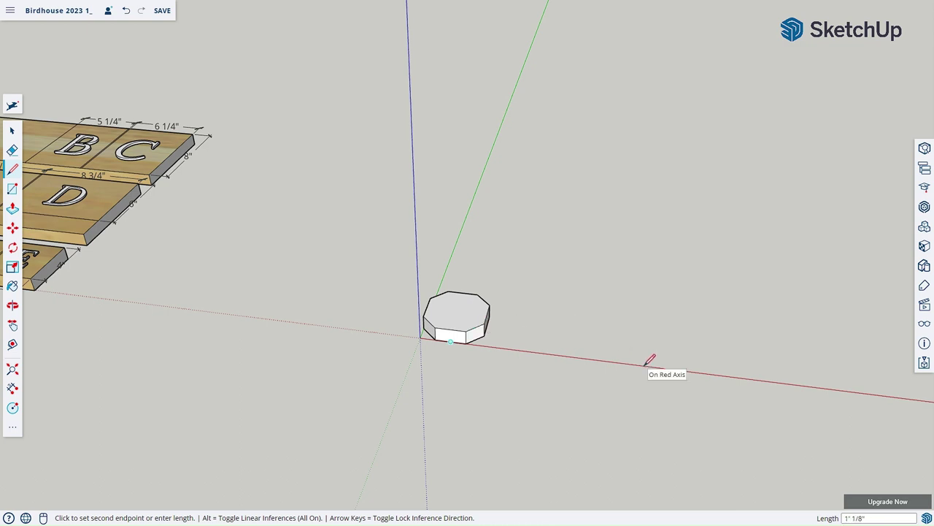
pyautogui.write('3"')
pyautogui.press('Return')
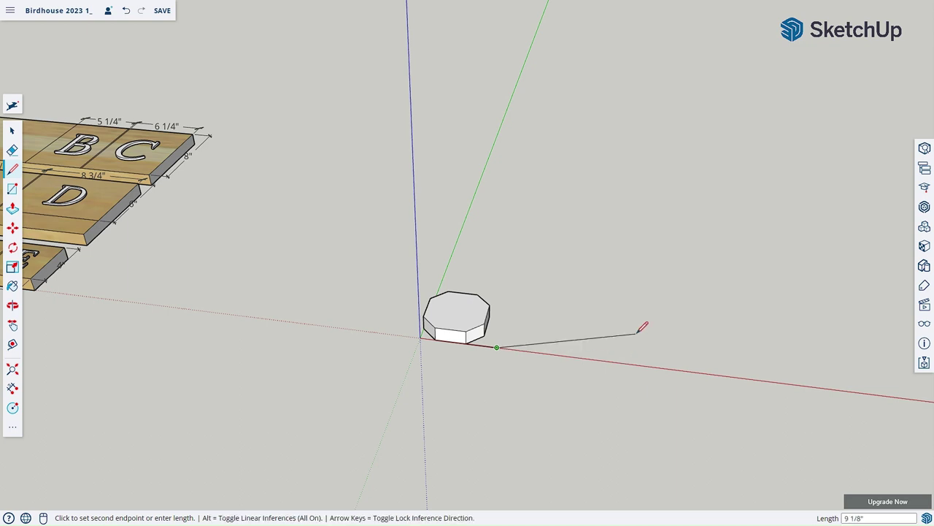
pyautogui.press('Escape')
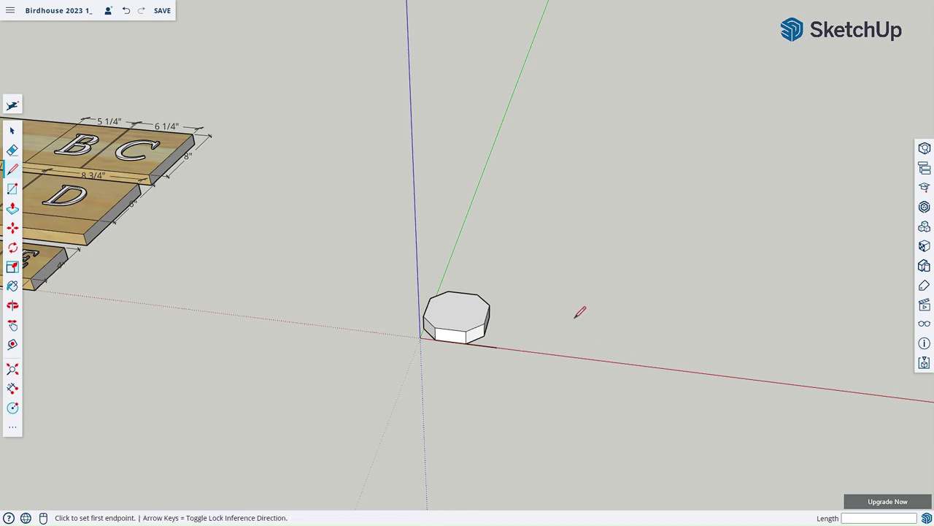
pyautogui.click(450, 340)
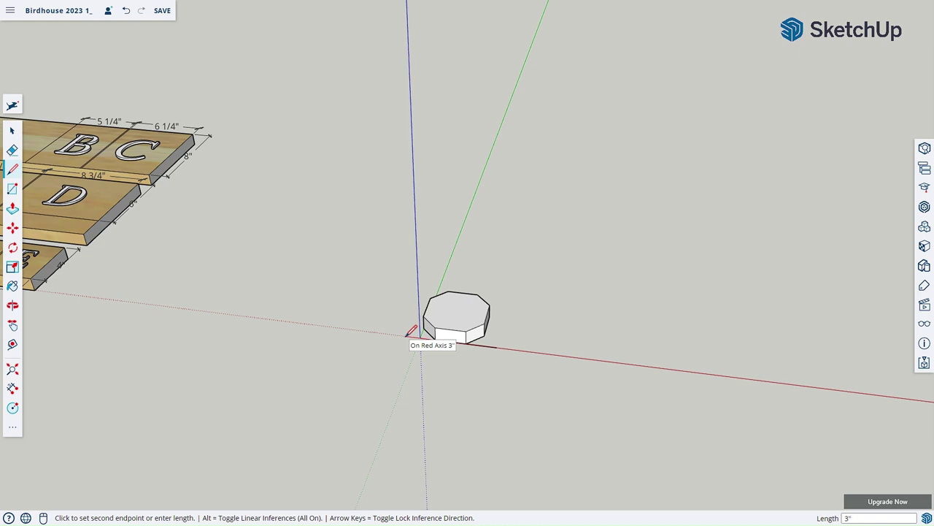
pyautogui.click(406, 336)
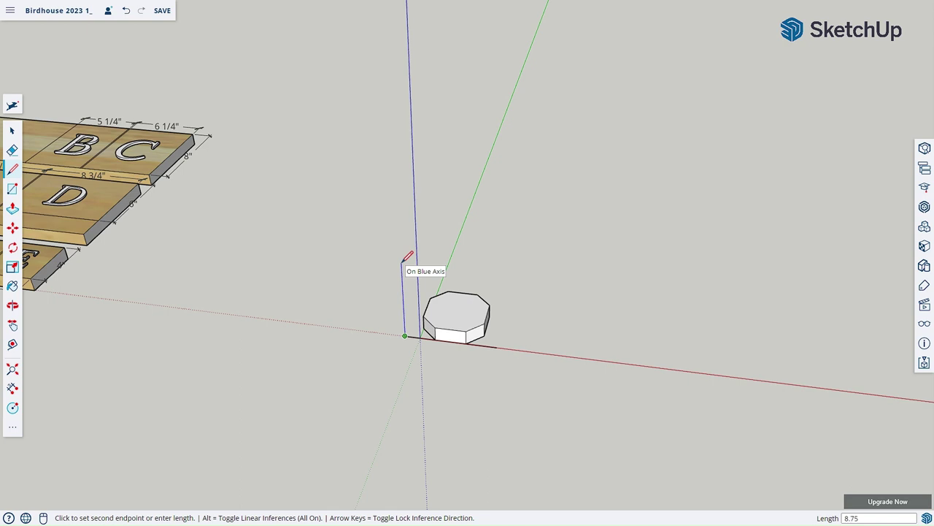
pyautogui.press('Return')
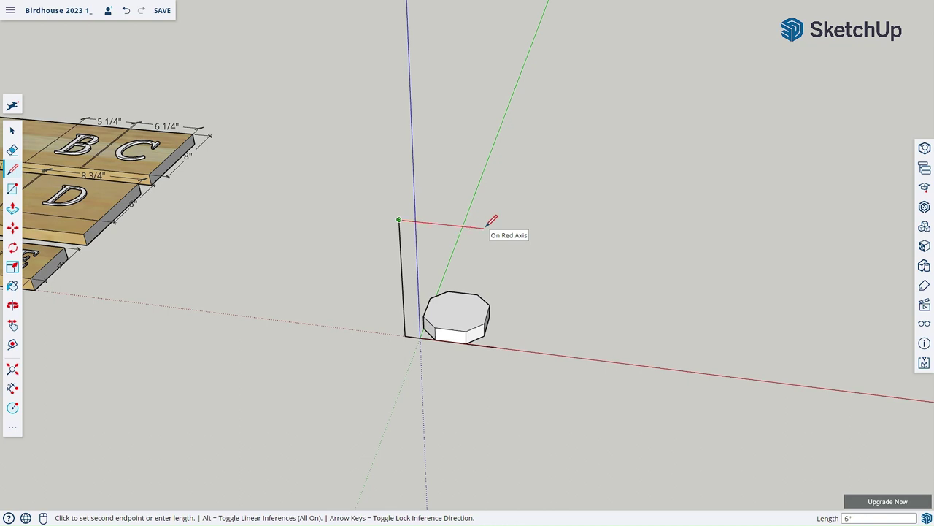
pyautogui.press('Return')
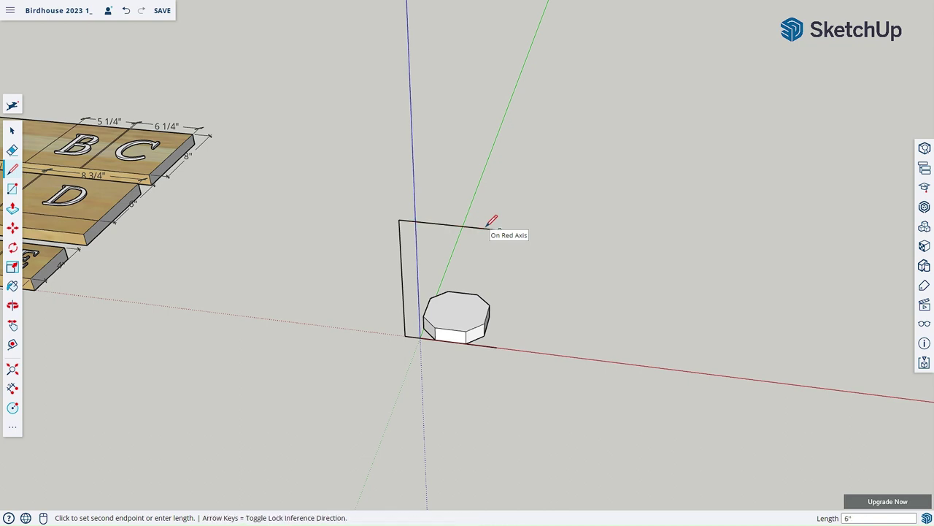
pyautogui.click(501, 345)
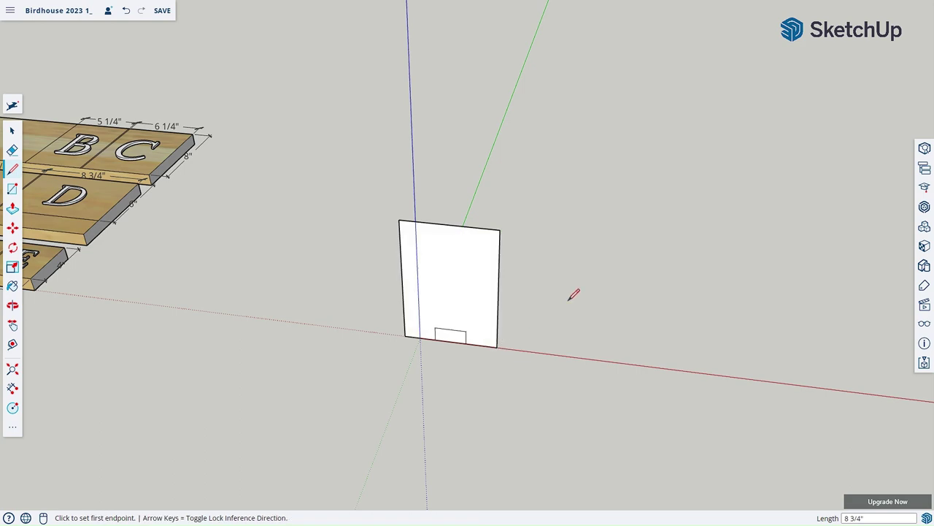
pyautogui.moveTo(588, 282)
pyautogui.mouseDown(button='middle')
pyautogui.moveTo(490, 300)
pyautogui.moveTo(351, 275)
pyautogui.moveTo(372, 253)
pyautogui.moveTo(502, 248)
pyautogui.moveTo(538, 271)
pyautogui.moveTo(504, 273)
pyautogui.moveTo(522, 267)
pyautogui.mouseUp(button='middle')
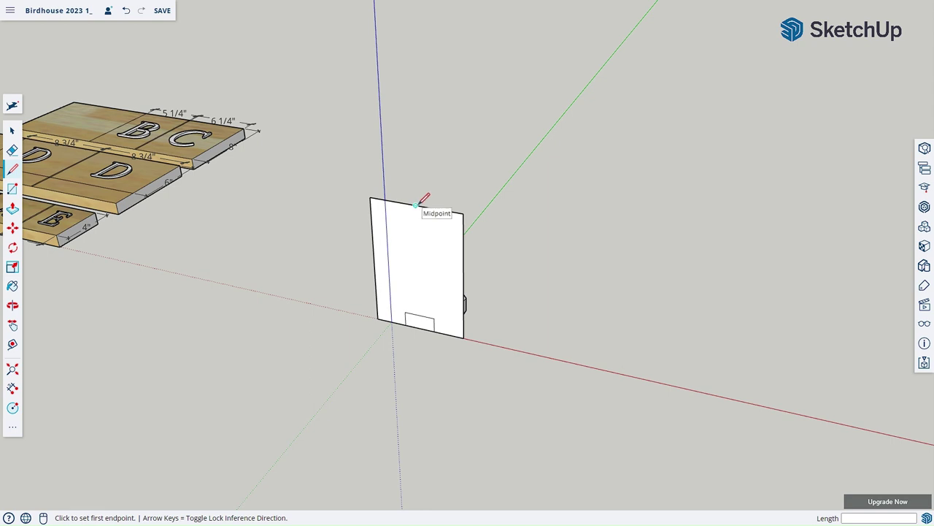
# - Draw a 3-inch centre line down from the top midpoint and a horizontal eave line
pyautogui.click(416, 206)
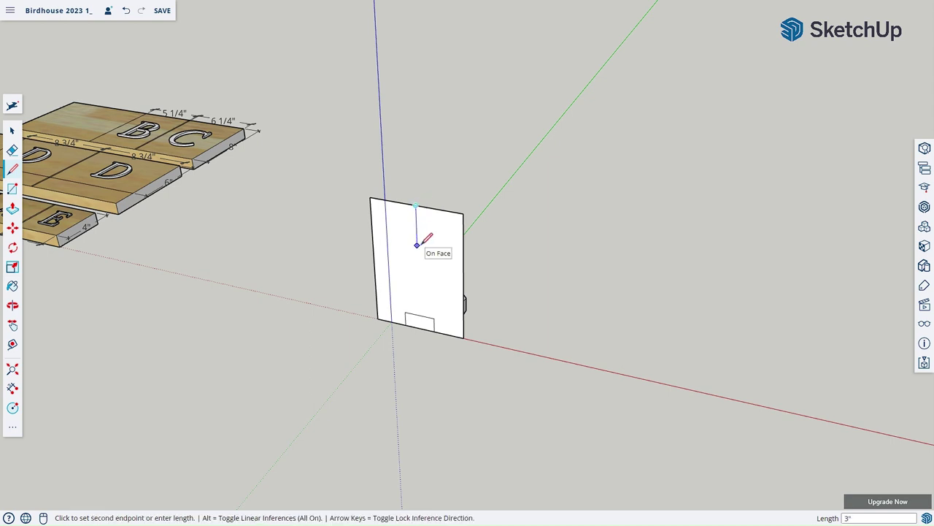
pyautogui.click(417, 248)
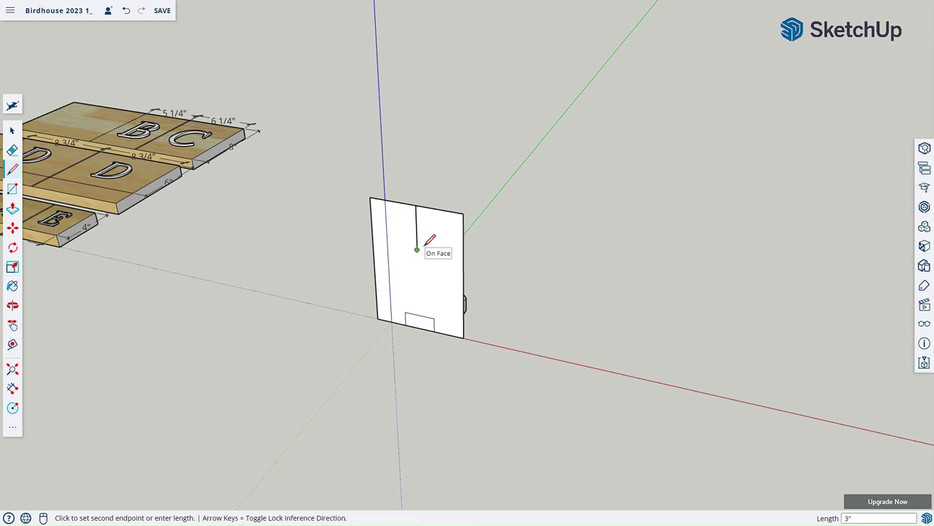
pyautogui.click(463, 257)
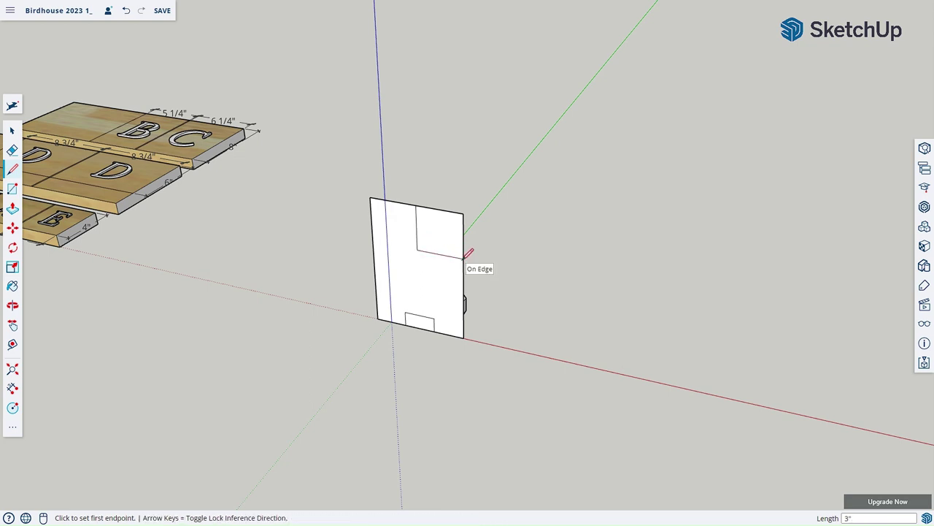
pyautogui.click(417, 249)
pyautogui.click(373, 241)
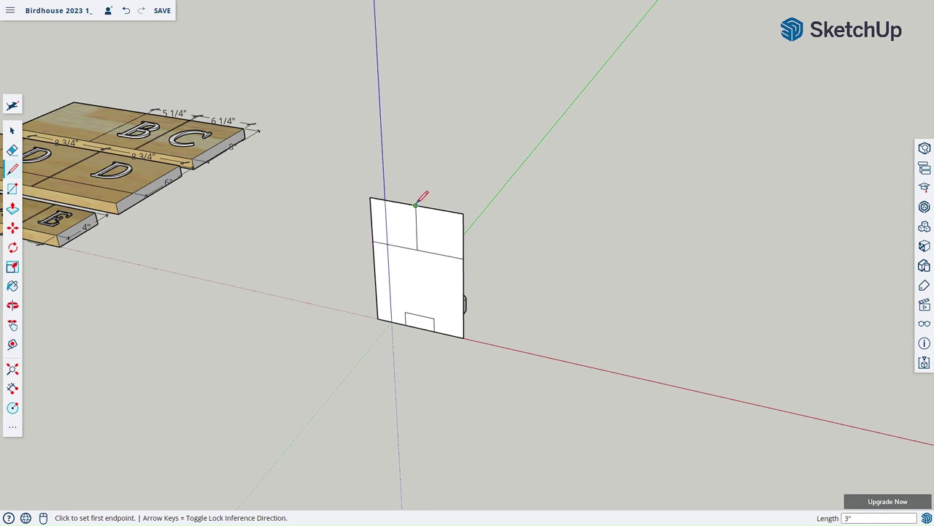
# - Draw both roof diagonals from the eave points to the top midpoint
pyautogui.click(373, 241)
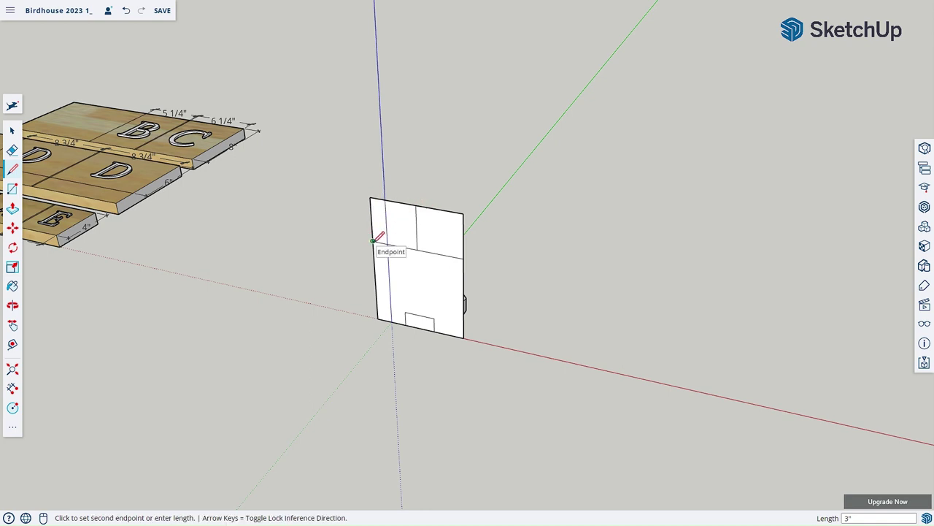
pyautogui.click(415, 206)
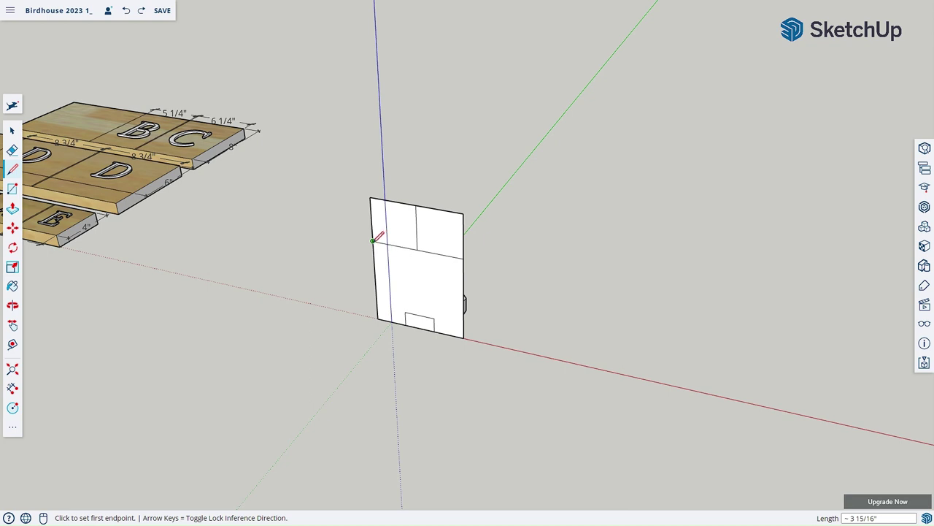
pyautogui.click(373, 241)
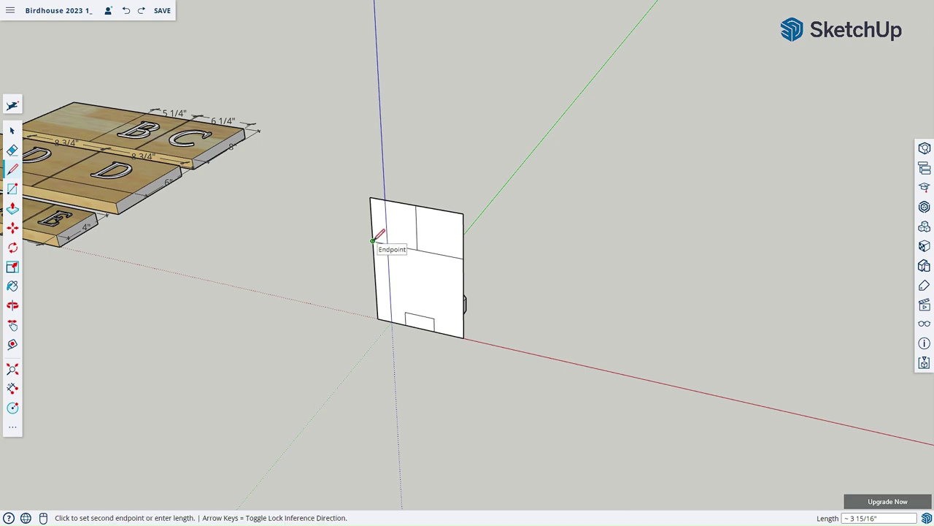
pyautogui.click(416, 205)
pyautogui.click(416, 205)
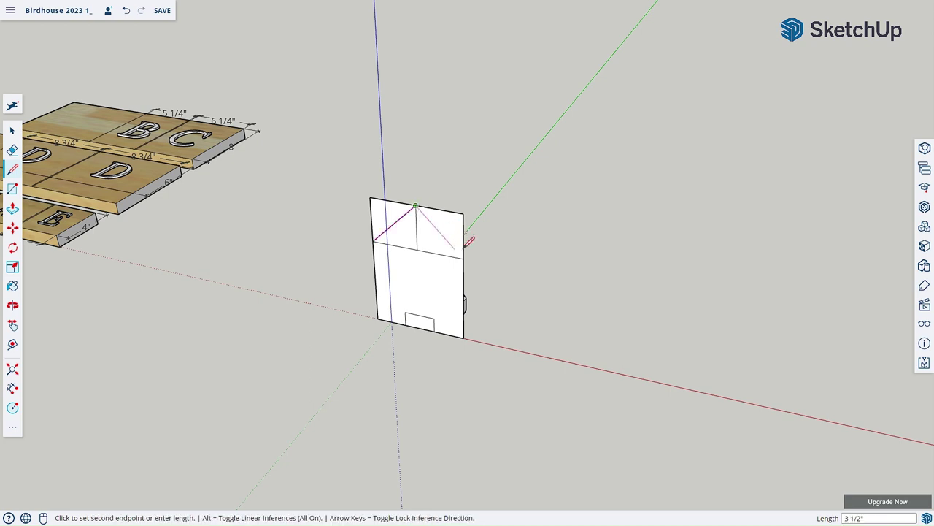
pyautogui.click(463, 258)
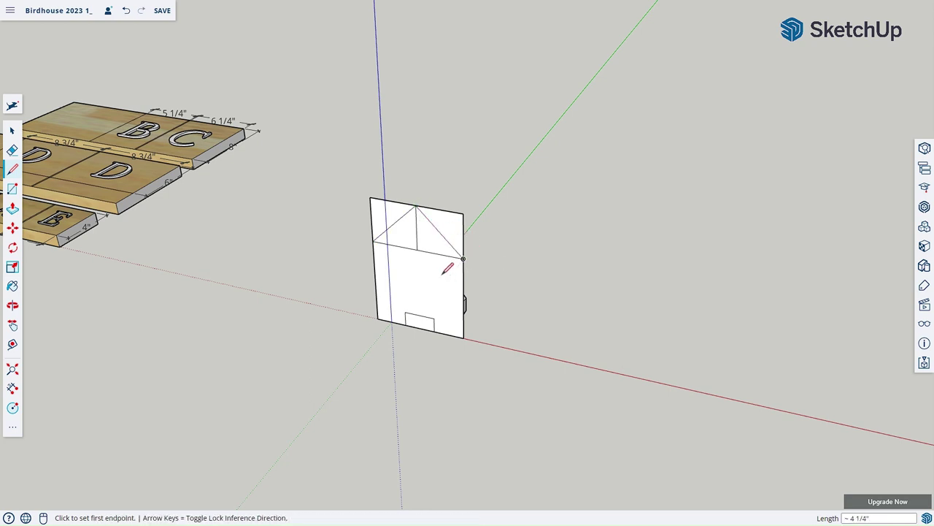
# - Erase the upper corner triangles, the centre guide line and the eave line
pyautogui.press('e')
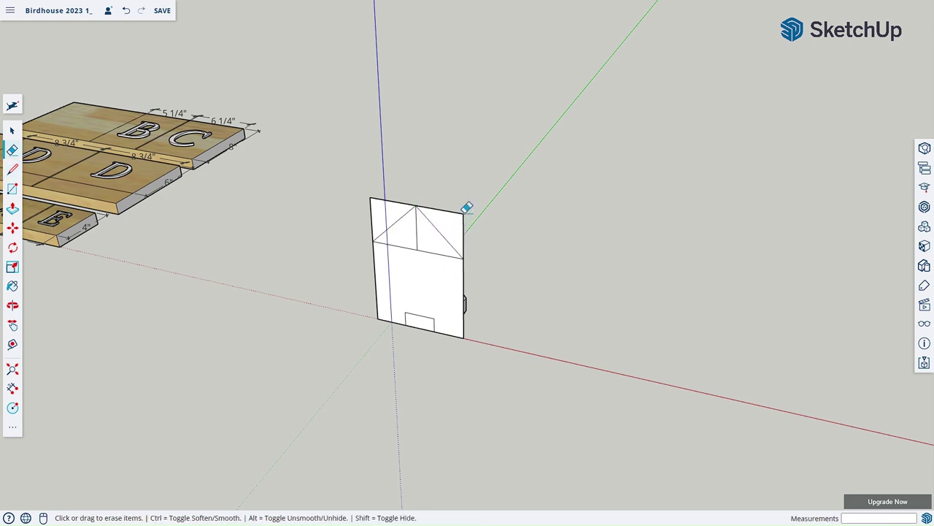
pyautogui.click(465, 210)
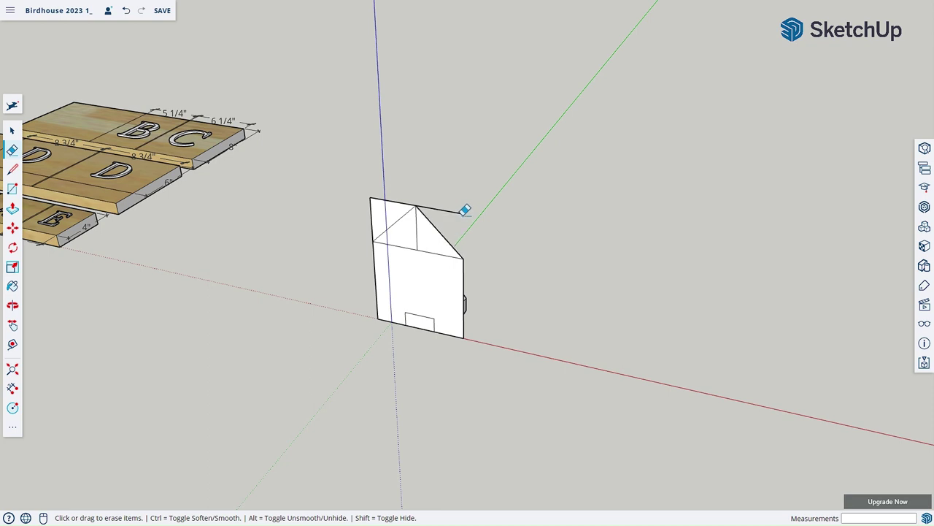
pyautogui.click(380, 196)
pyautogui.click(372, 205)
pyautogui.click(418, 221)
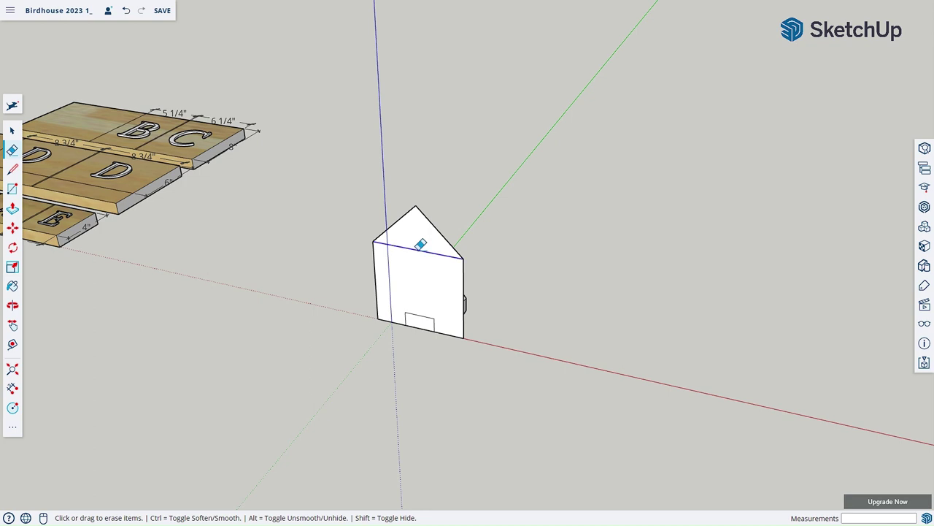
pyautogui.click(421, 248)
# - Orbit around the gabled face to check for leftover edges
pyautogui.press('o')
pyautogui.moveTo(434, 268)
pyautogui.mouseDown()
pyautogui.moveTo(465, 271)
pyautogui.moveTo(478, 252)
pyautogui.moveTo(494, 263)
pyautogui.mouseUp()
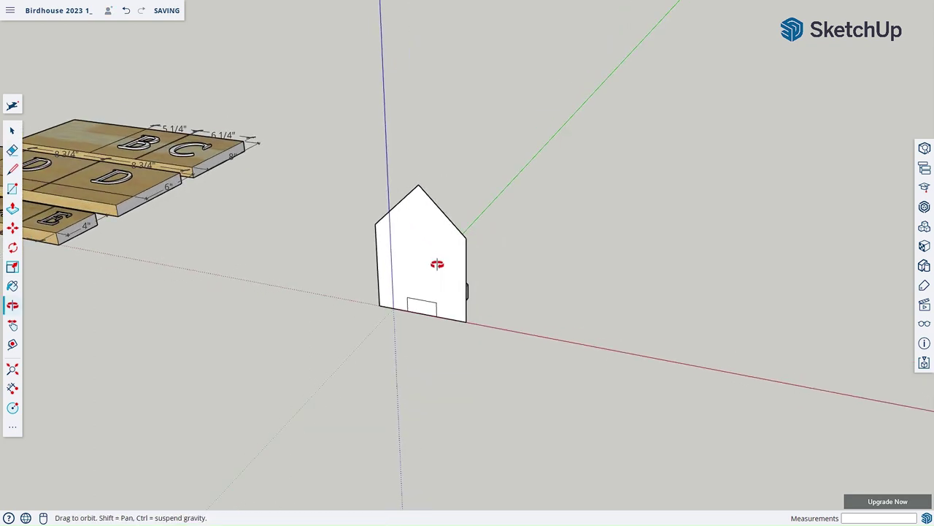
pyautogui.press('e')
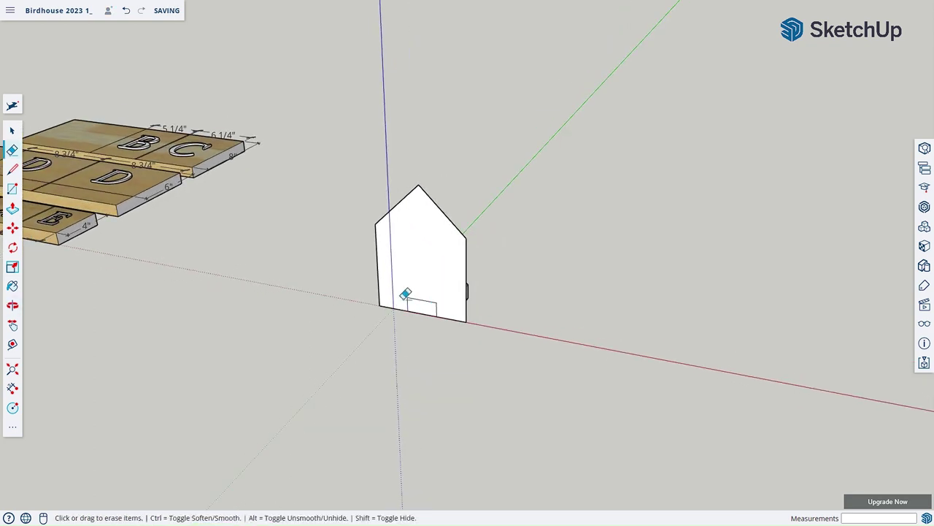
pyautogui.press('o')
pyautogui.moveTo(567, 269)
pyautogui.mouseDown()
pyautogui.moveTo(410, 322)
pyautogui.moveTo(292, 327)
pyautogui.moveTo(300, 307)
pyautogui.mouseUp()
pyautogui.press('e')
pyautogui.press('o')
pyautogui.moveTo(323, 263)
pyautogui.mouseDown()
pyautogui.moveTo(300, 304)
pyautogui.moveTo(431, 258)
pyautogui.moveTo(411, 322)
pyautogui.moveTo(431, 300)
pyautogui.mouseUp()
pyautogui.press('e')
pyautogui.press('o')
pyautogui.press('e')
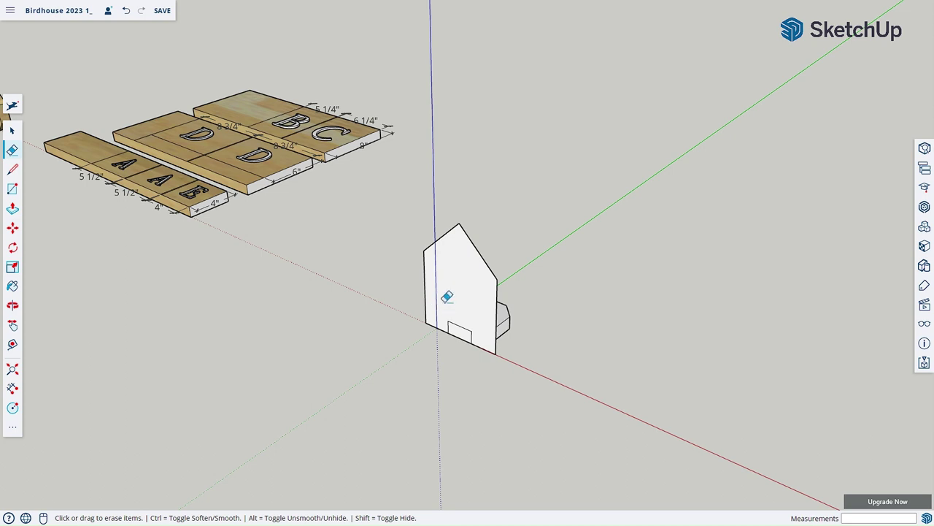
# - Push/Pull the gabled face out 1 inch into a solid panel
pyautogui.press('p')
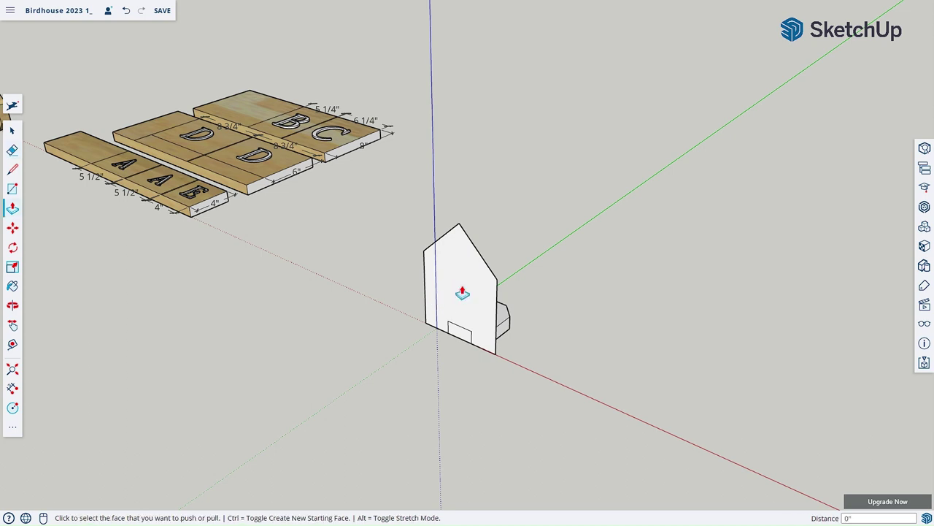
pyautogui.click(462, 292)
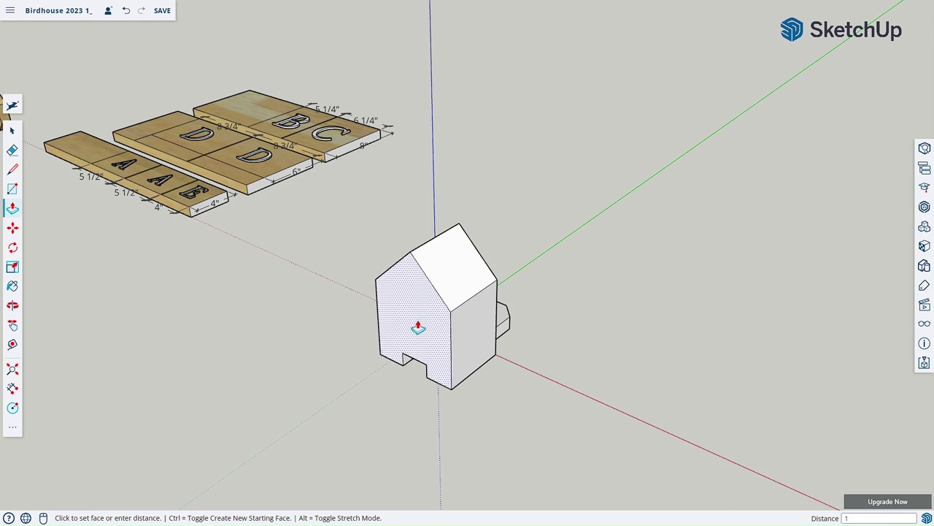
pyautogui.press('Return')
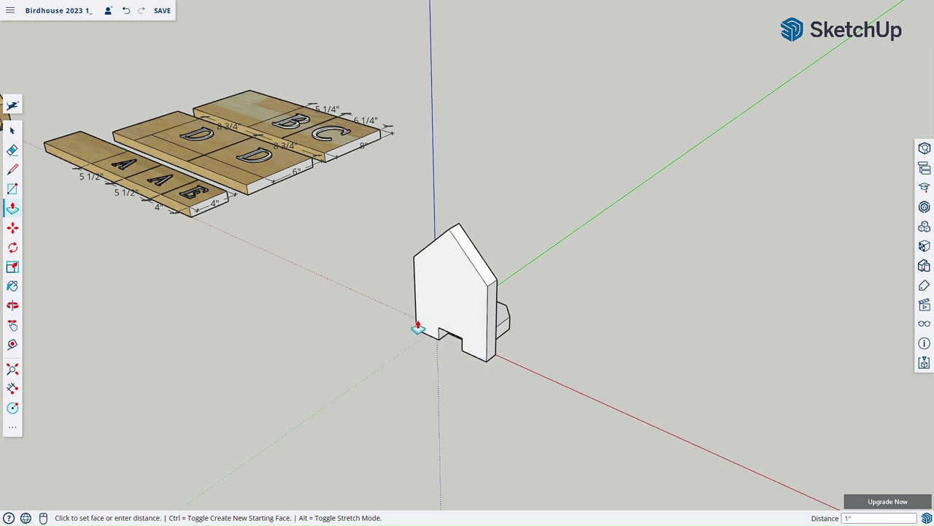
pyautogui.moveTo(417, 365); pyautogui.dragTo(492, 313, button='middle')
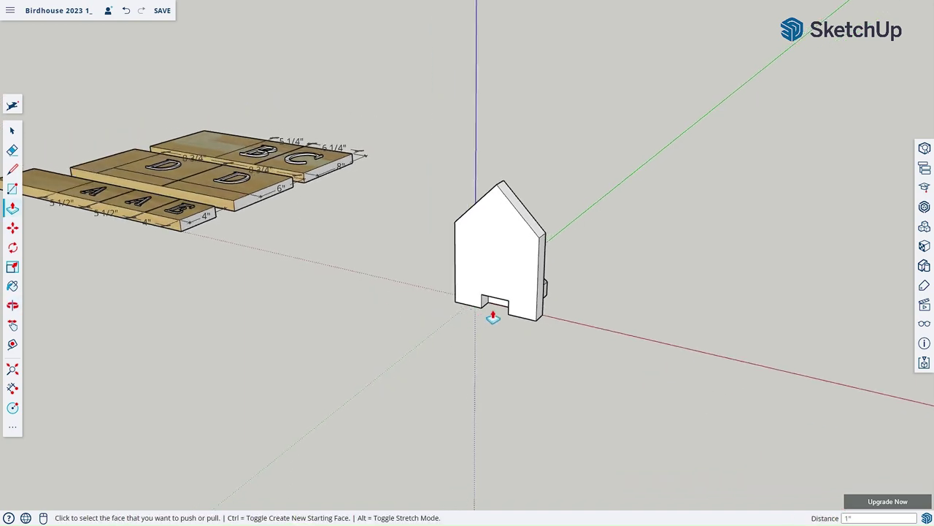
pyautogui.scroll(4, 494, 311)
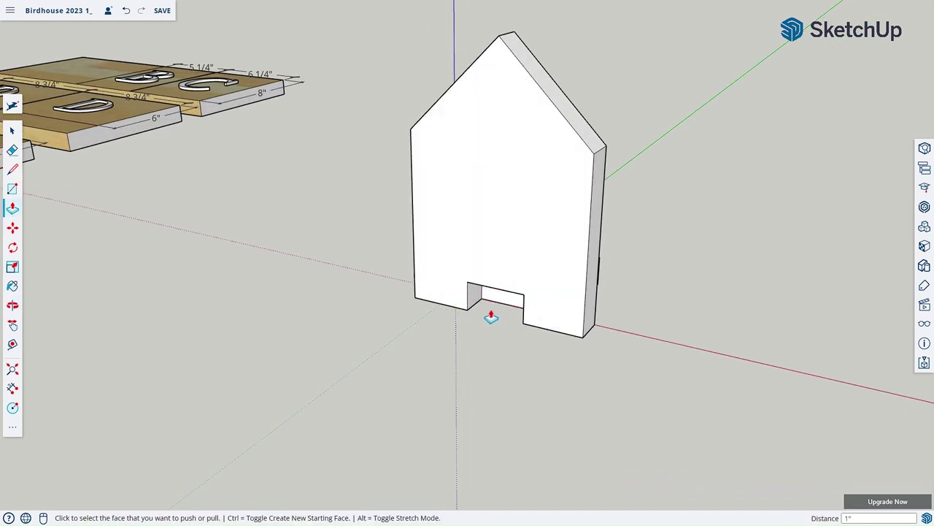
# - Draw a 2-inch edge across the notch bottom and erase the notch's leftover edges
pyautogui.press('l')
pyautogui.click(467, 310)
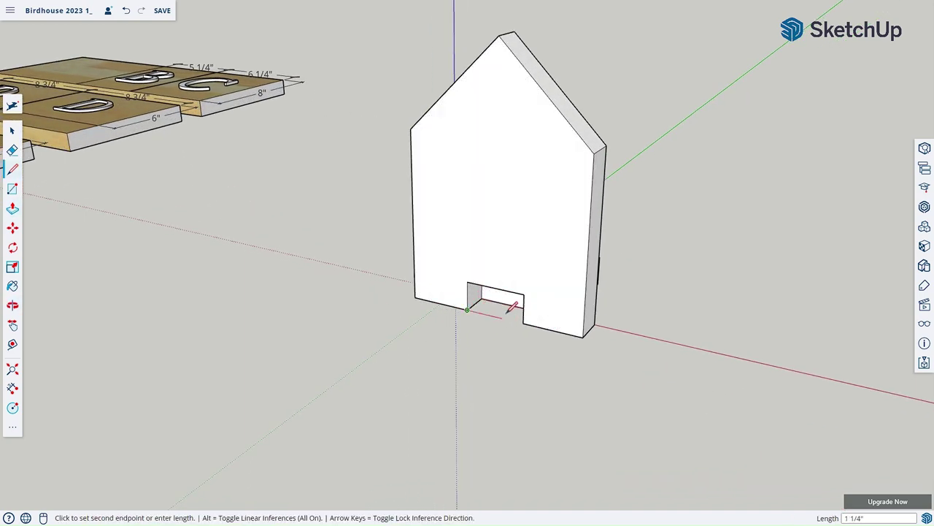
pyautogui.click(523, 316)
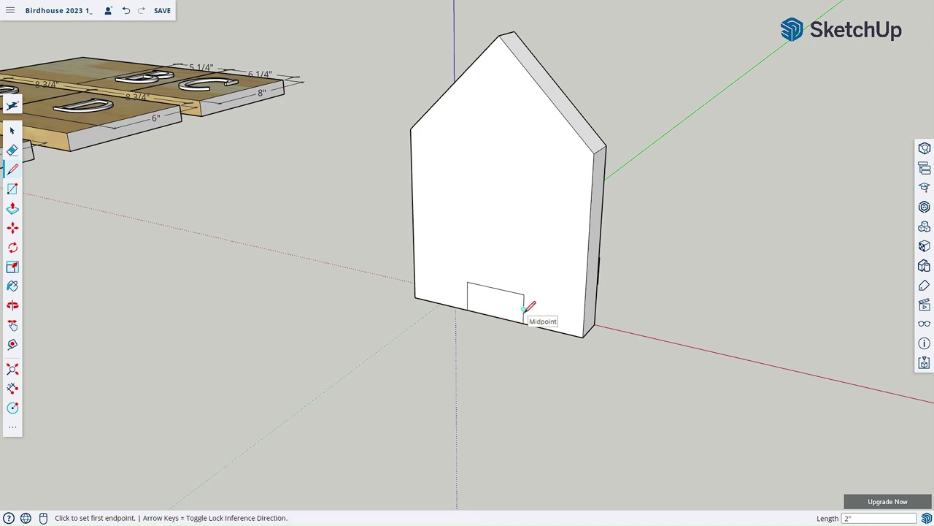
pyautogui.press('e')
pyautogui.click(523, 295)
pyautogui.click(522, 292)
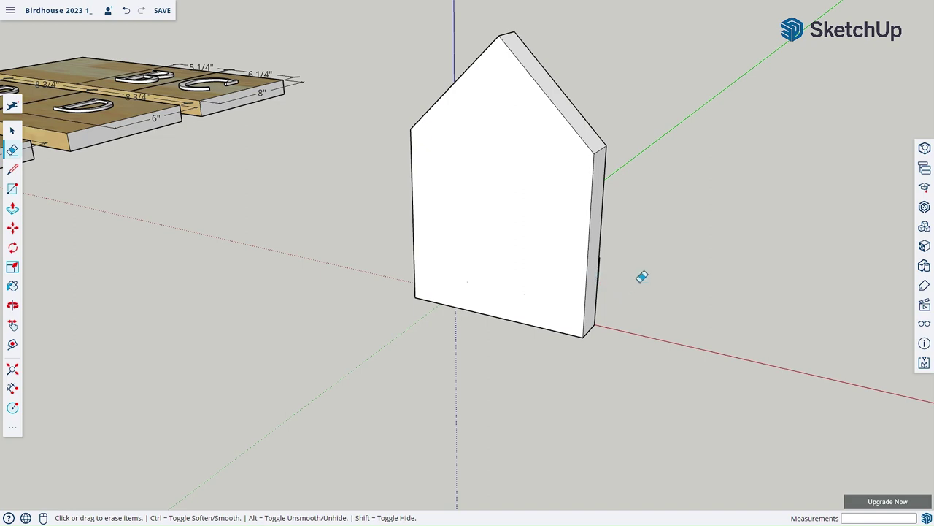
pyautogui.scroll(-3, 657, 258)
pyautogui.moveTo(657, 258)
pyautogui.mouseDown(button='middle')
pyautogui.moveTo(658, 294)
pyautogui.moveTo(715, 277)
pyautogui.moveTo(667, 285)
pyautogui.moveTo(682, 252)
pyautogui.mouseUp(button='middle')
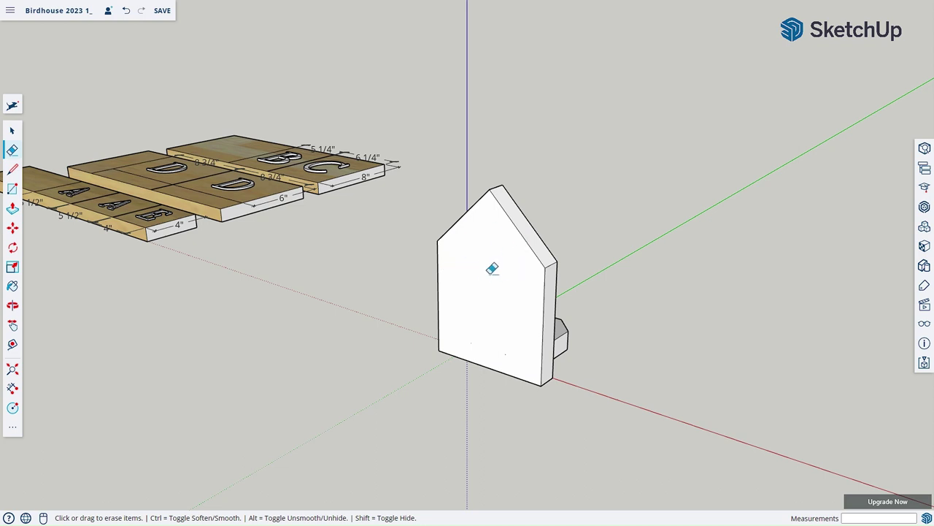
# - Orbit around the gabled panel to view it beside the octagonal floor block
pyautogui.moveTo(714, 246)
pyautogui.mouseDown(button='middle')
pyautogui.moveTo(726, 242)
pyautogui.moveTo(699, 233)
pyautogui.mouseUp(button='middle')
pyautogui.moveTo(618, 242)
pyautogui.mouseDown(button='middle')
pyautogui.moveTo(698, 200)
pyautogui.moveTo(573, 231)
pyautogui.moveTo(344, 263)
pyautogui.moveTo(625, 241)
pyautogui.moveTo(428, 214)
pyautogui.mouseUp(button='middle')
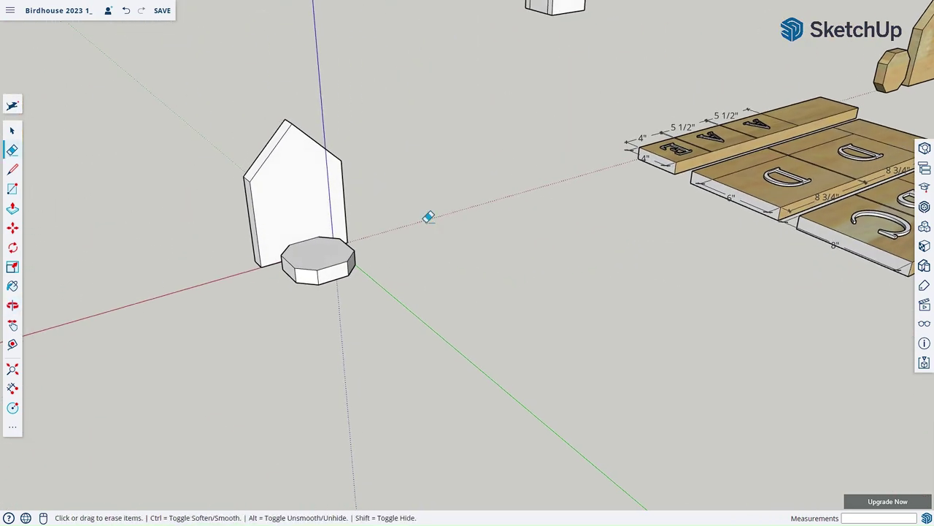
pyautogui.moveTo(555, 238)
pyautogui.mouseDown(button='middle')
pyautogui.moveTo(719, 303)
pyautogui.moveTo(570, 280)
pyautogui.mouseUp(button='middle')
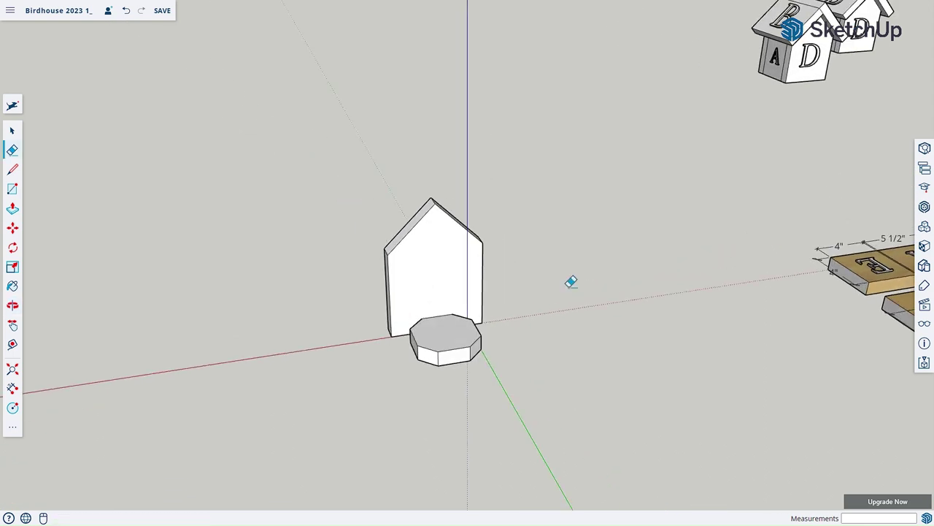
# - Draw a 6-inch base edge on the red axis and close an upright rectangle
pyautogui.press('l')
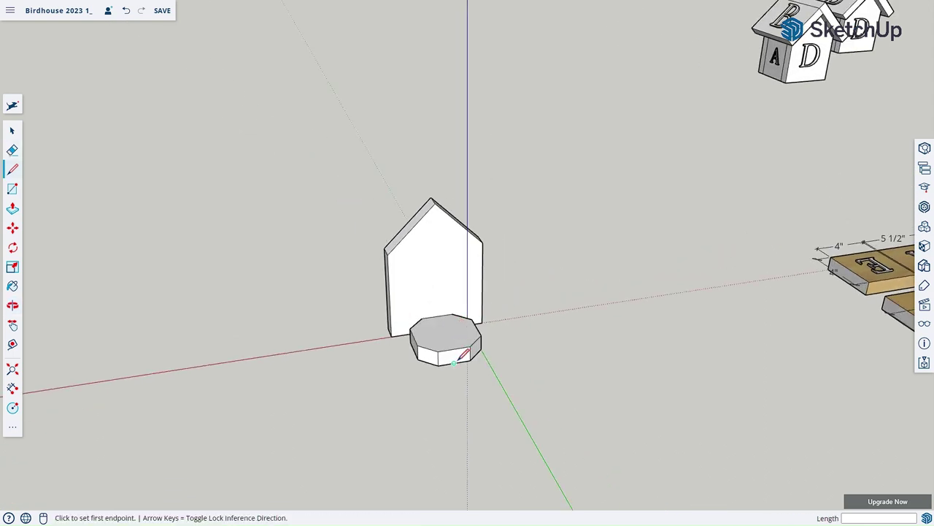
pyautogui.click(454, 363)
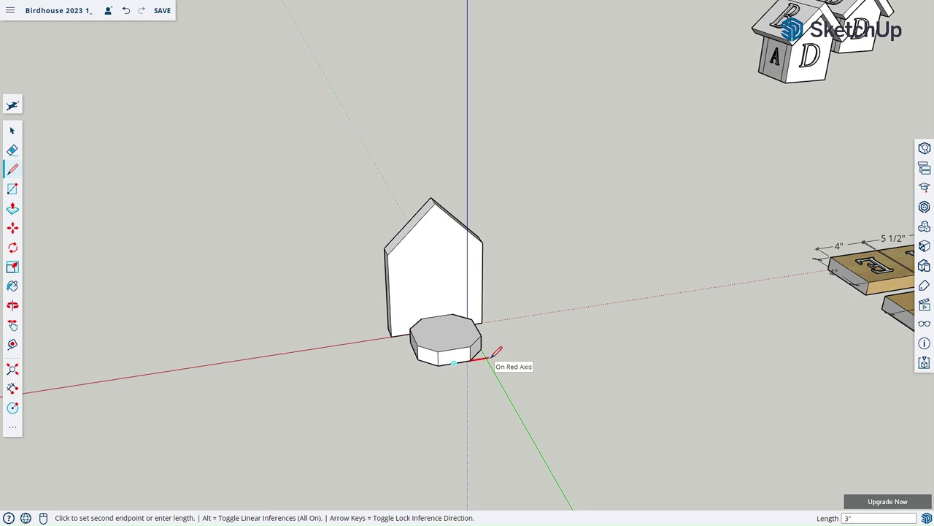
pyautogui.click(494, 357)
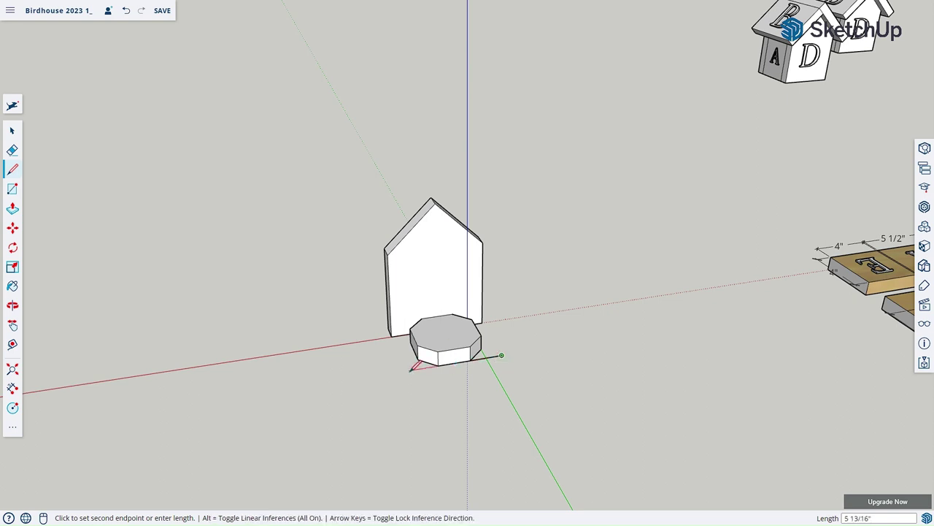
pyautogui.write('6')
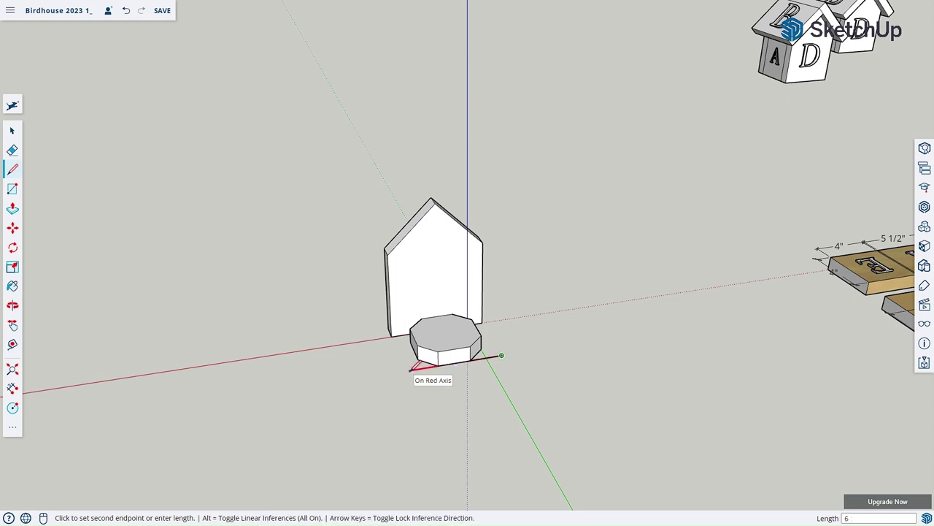
pyautogui.press('Return')
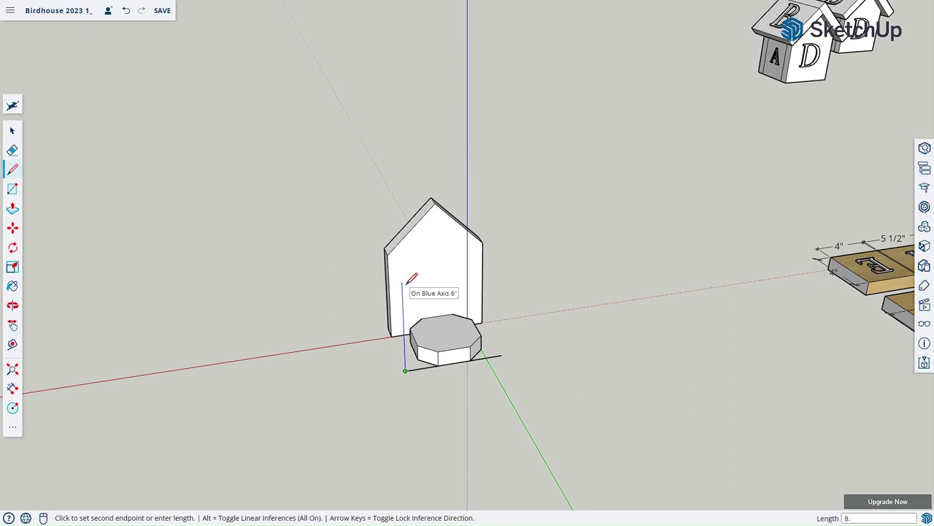
pyautogui.click(400, 237)
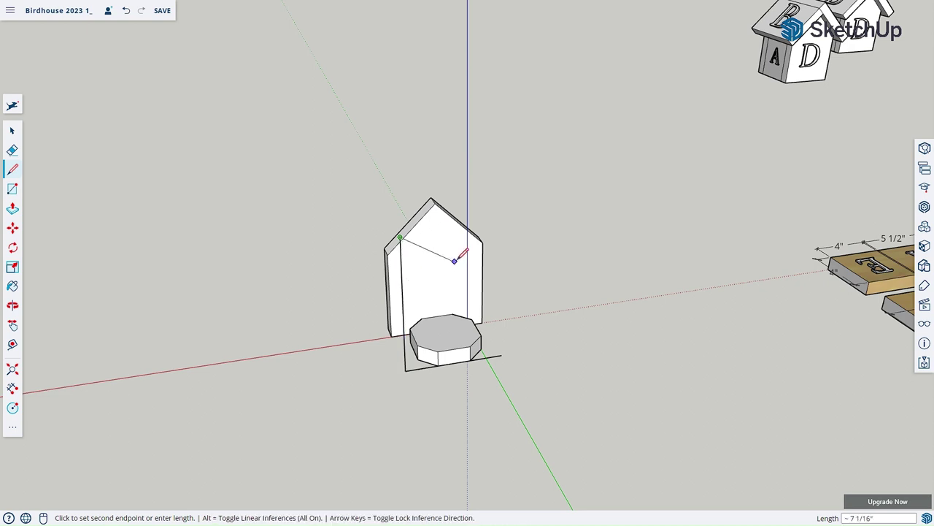
pyautogui.click(504, 223)
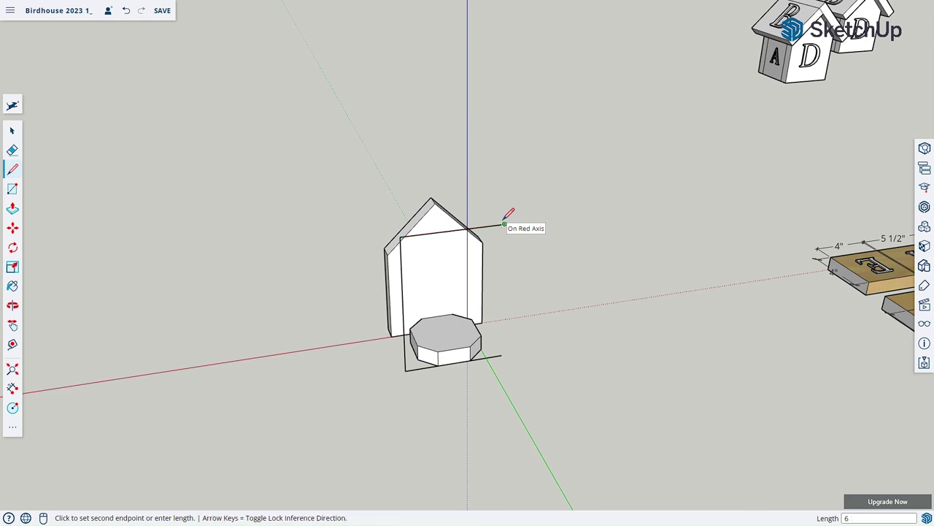
pyautogui.click(502, 356)
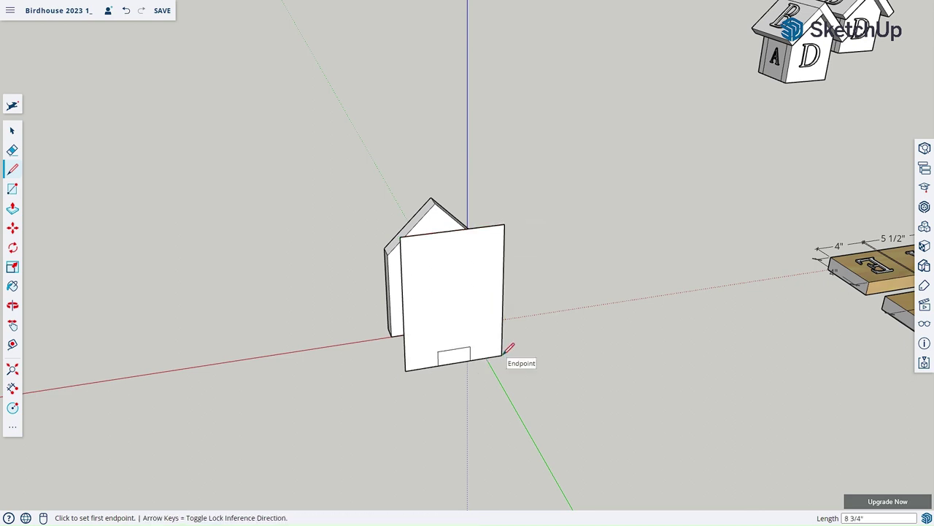
# - Draw a 3" drop from the top midpoint, a horizontal line, and both roof-slope diagonals
pyautogui.click(453, 229)
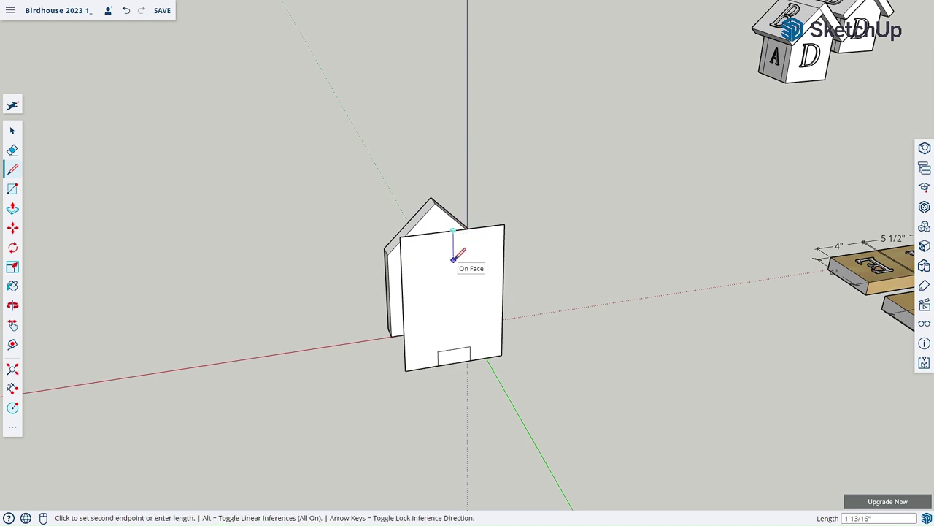
pyautogui.write('3')
pyautogui.press('Return')
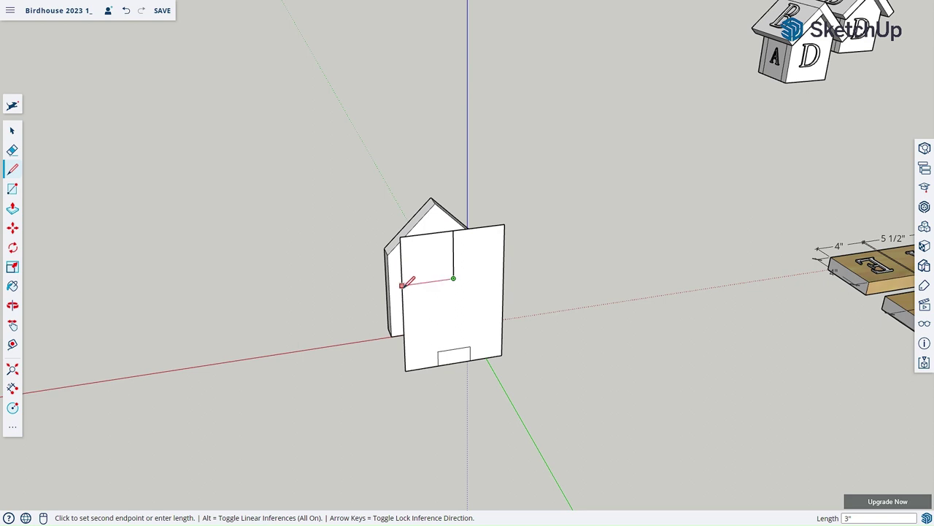
pyautogui.click(403, 284)
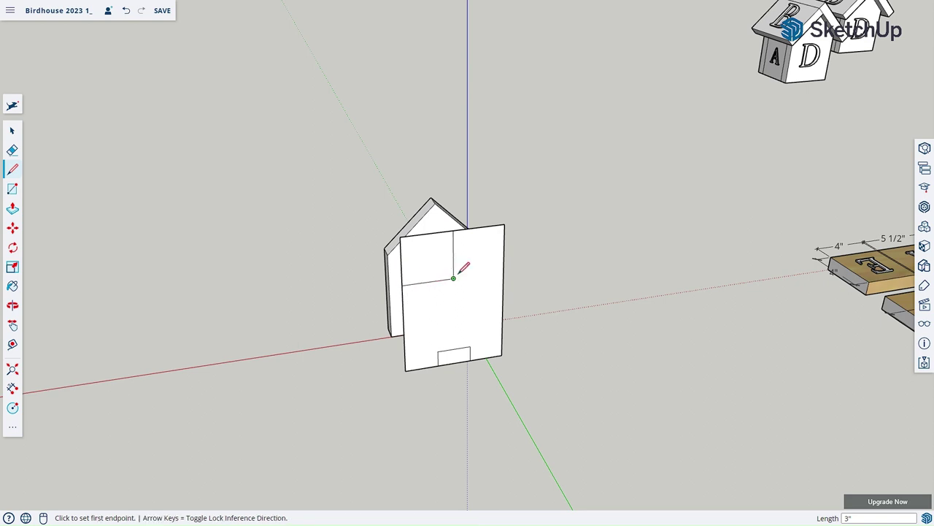
pyautogui.click(503, 271)
pyautogui.click(453, 278)
pyautogui.click(453, 229)
pyautogui.click(402, 284)
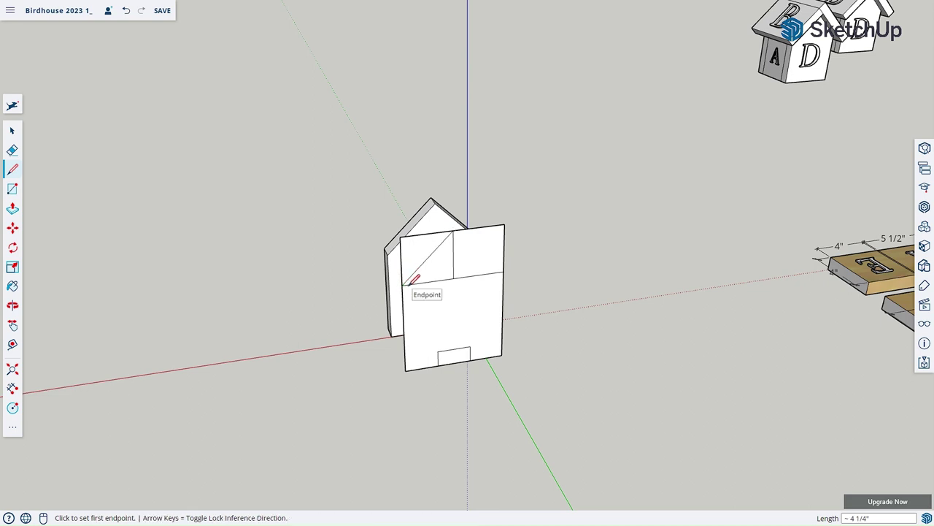
pyautogui.click(453, 229)
pyautogui.click(503, 271)
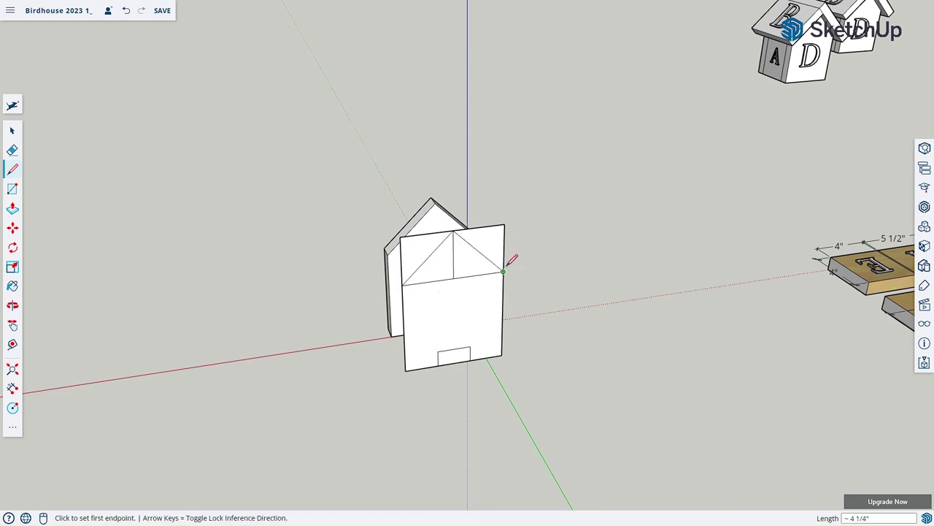
# - Erase both upper corners and the horizontal guide, then pull the gable panel to 3/4" thickness
pyautogui.press('e')
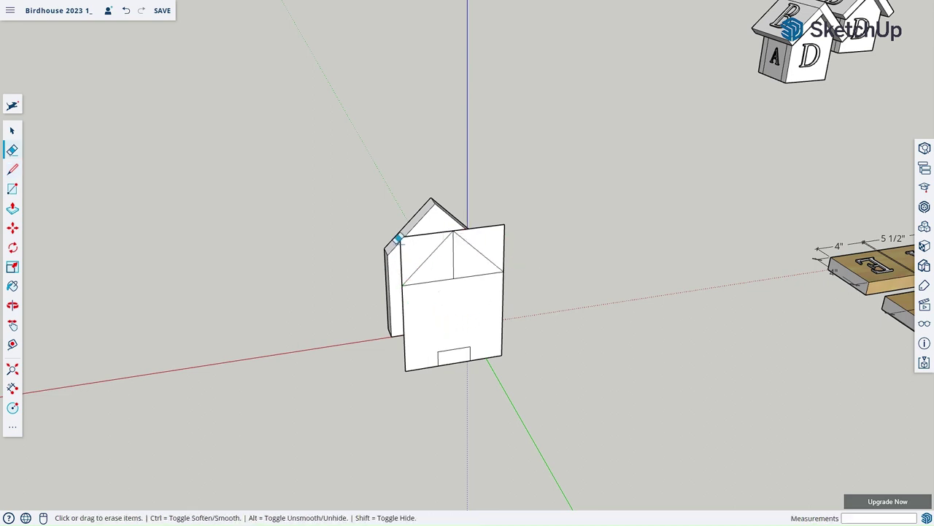
pyautogui.click(503, 224)
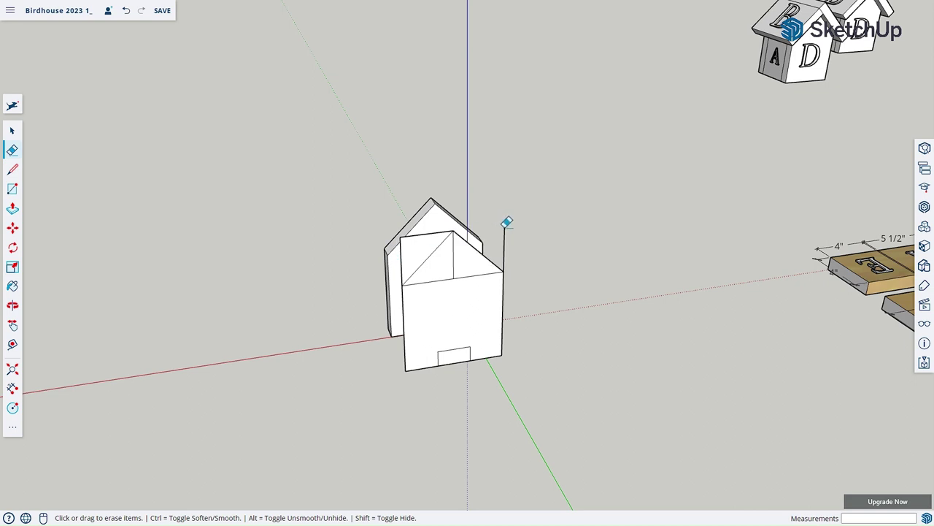
pyautogui.click(456, 274)
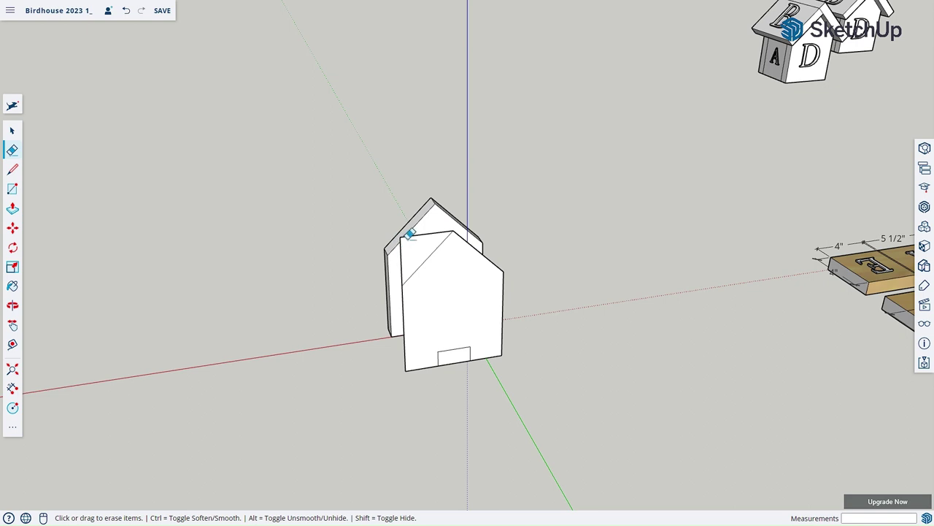
pyautogui.moveTo(408, 232)
pyautogui.mouseDown(button='middle')
pyautogui.moveTo(431, 271)
pyautogui.moveTo(438, 265)
pyautogui.moveTo(412, 243)
pyautogui.mouseUp(button='middle')
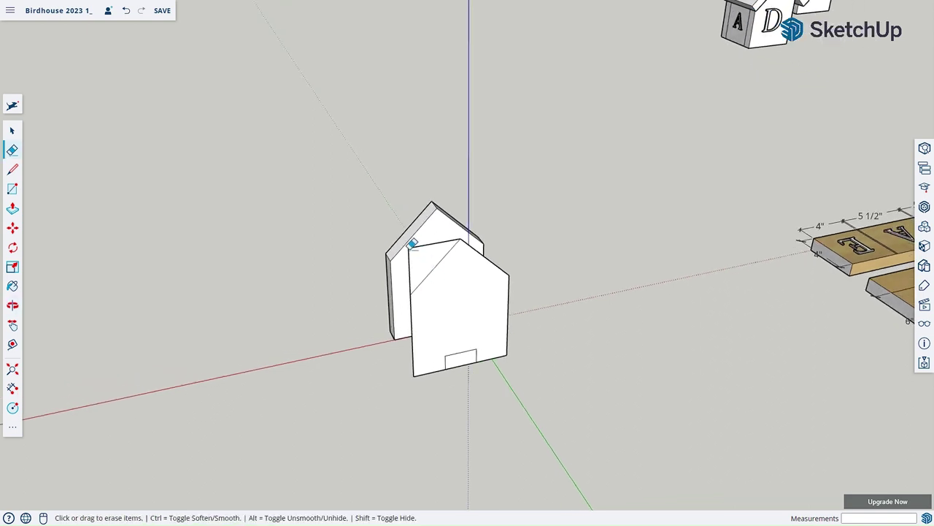
pyautogui.click(413, 243)
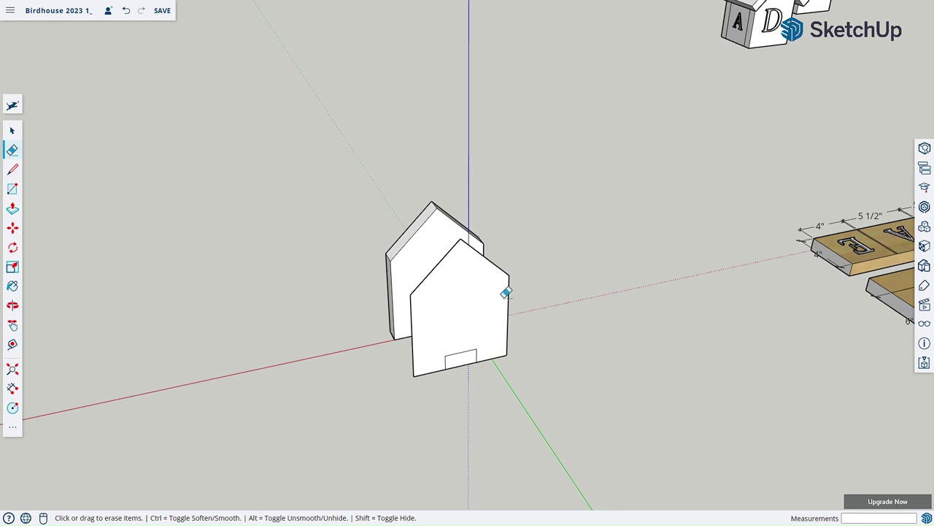
pyautogui.press('p')
pyautogui.moveTo(487, 314); pyautogui.dragTo(487, 305)
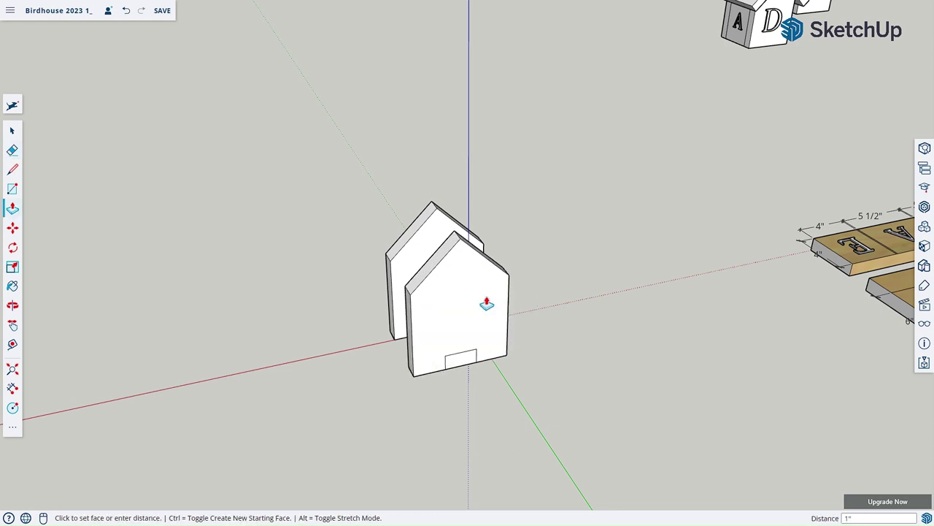
# - Undo the extra extrusion and draw a line across the base notch to straighten the bottom edge
pyautogui.moveTo(442, 311)
pyautogui.mouseDown(button='middle')
pyautogui.moveTo(663, 319)
pyautogui.moveTo(524, 309)
pyautogui.moveTo(704, 297)
pyautogui.moveTo(568, 284)
pyautogui.moveTo(452, 297)
pyautogui.mouseUp(button='middle')
pyautogui.click(452, 298)
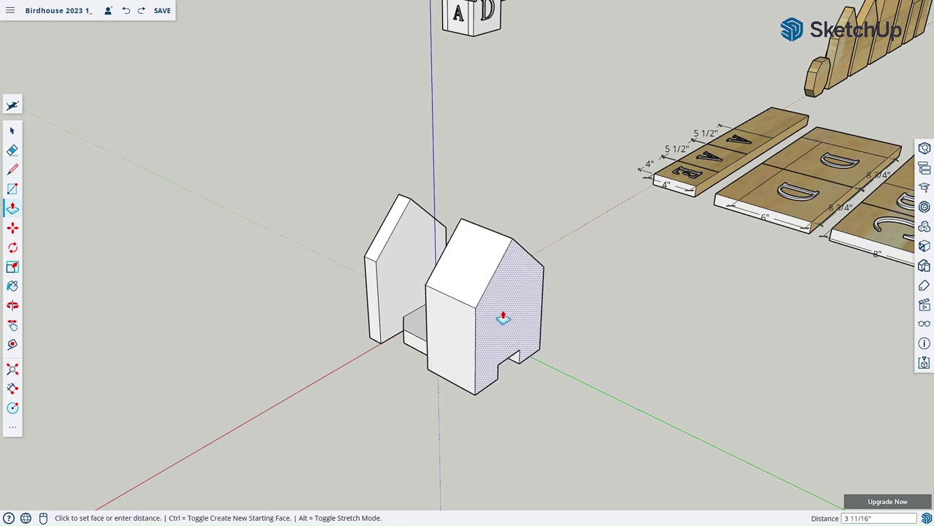
pyautogui.hotkey('ctrl', 'z')
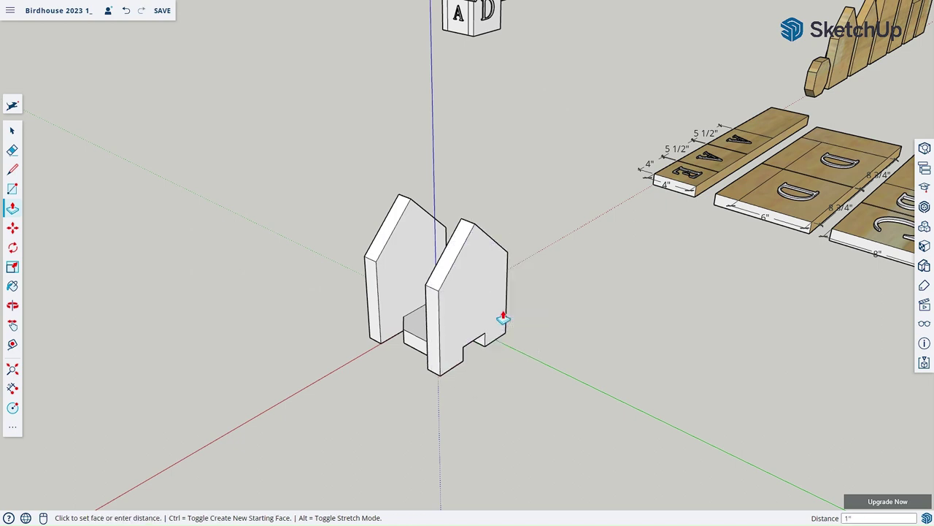
pyautogui.press('l')
pyautogui.click(485, 345)
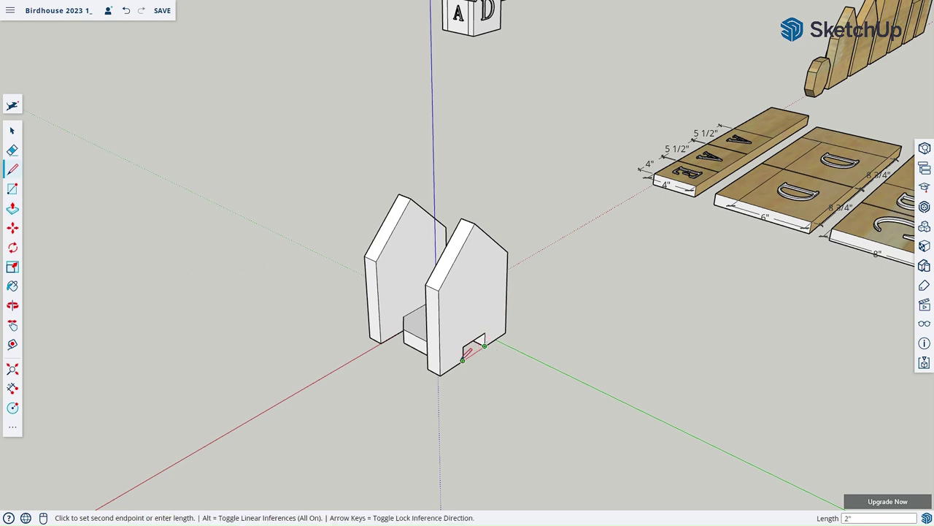
pyautogui.click(463, 360)
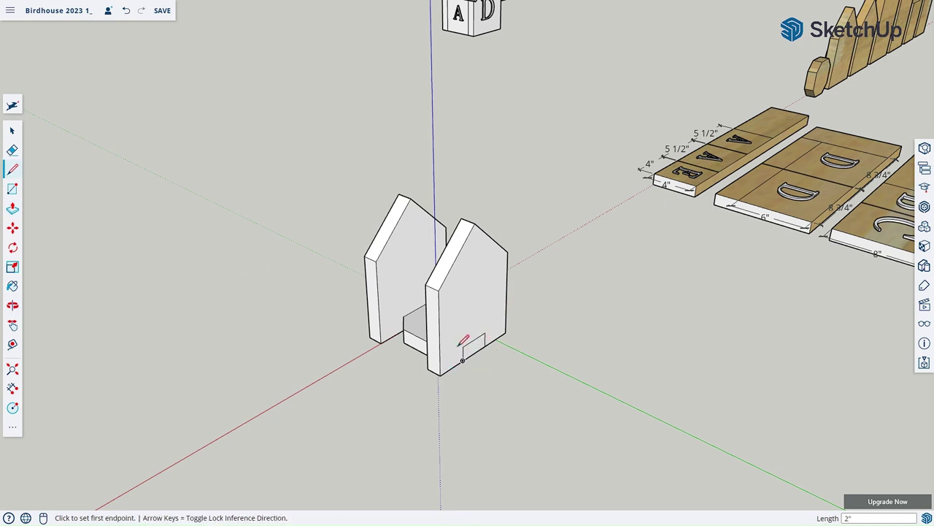
pyautogui.press('e')
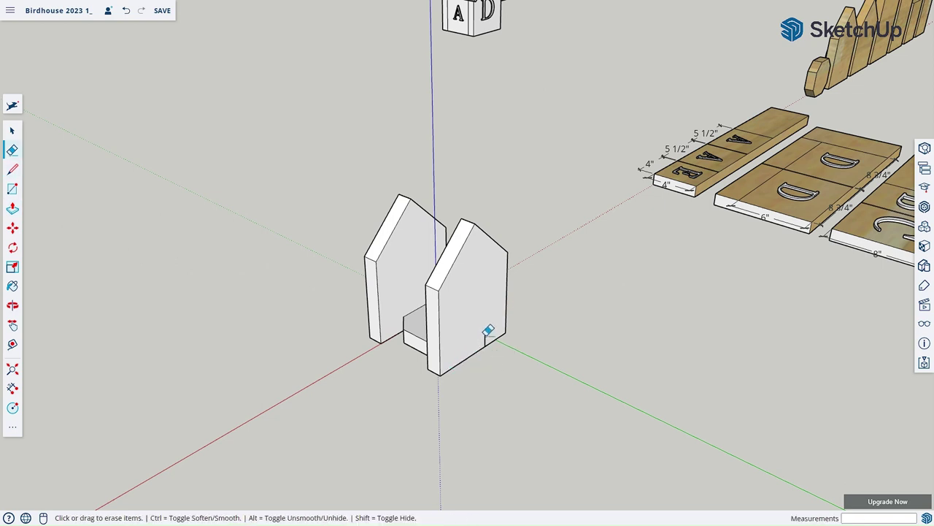
pyautogui.moveTo(515, 309); pyautogui.dragTo(836, 359, button='middle')
pyautogui.press('e')
pyautogui.moveTo(511, 150)
pyautogui.mouseDown(button='middle')
pyautogui.moveTo(521, 225)
pyautogui.moveTo(460, 348)
pyautogui.moveTo(498, 391)
pyautogui.mouseUp(button='middle')
pyautogui.moveTo(361, 156); pyautogui.dragTo(671, 279, button='middle')
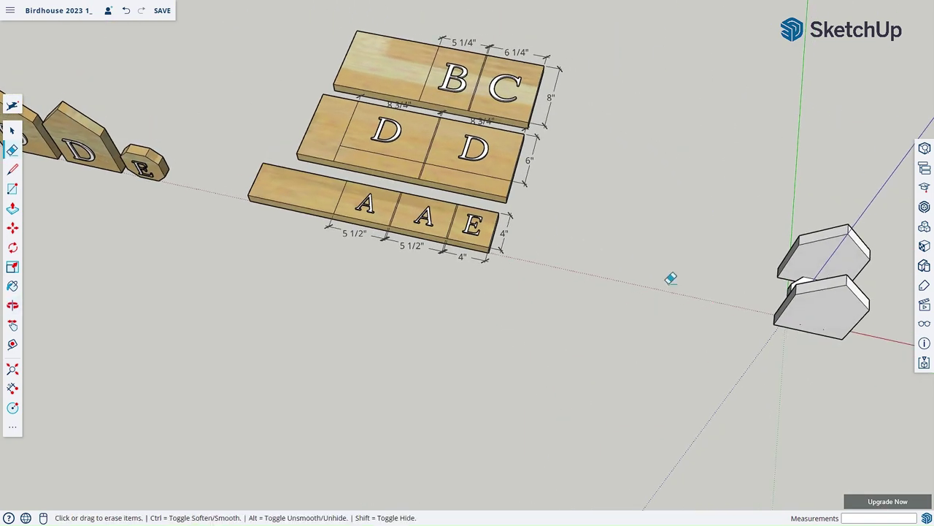
pyautogui.moveTo(373, 235)
pyautogui.mouseDown(button='middle')
pyautogui.moveTo(488, 329)
pyautogui.moveTo(477, 313)
pyautogui.moveTo(569, 332)
pyautogui.mouseUp(button='middle')
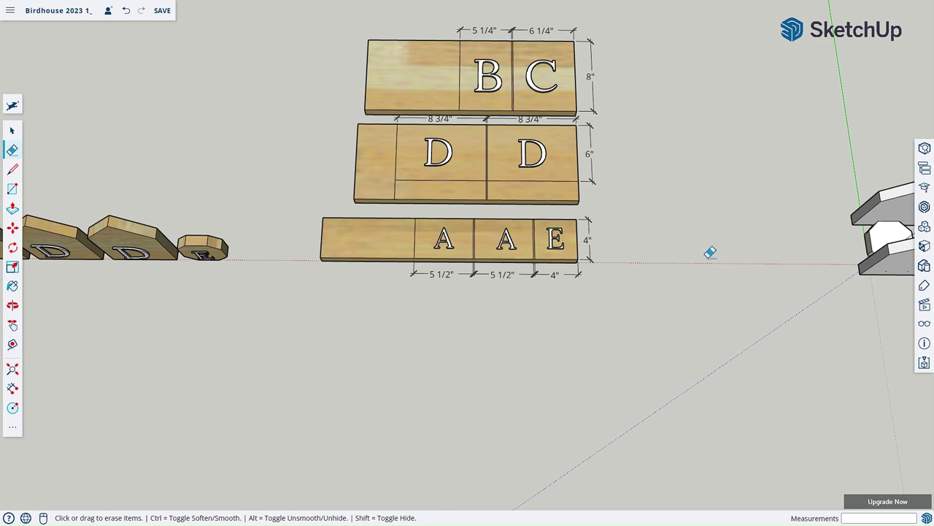
pyautogui.moveTo(745, 250)
pyautogui.mouseDown(button='middle')
pyautogui.moveTo(436, 249)
pyautogui.moveTo(467, 247)
pyautogui.mouseUp(button='middle')
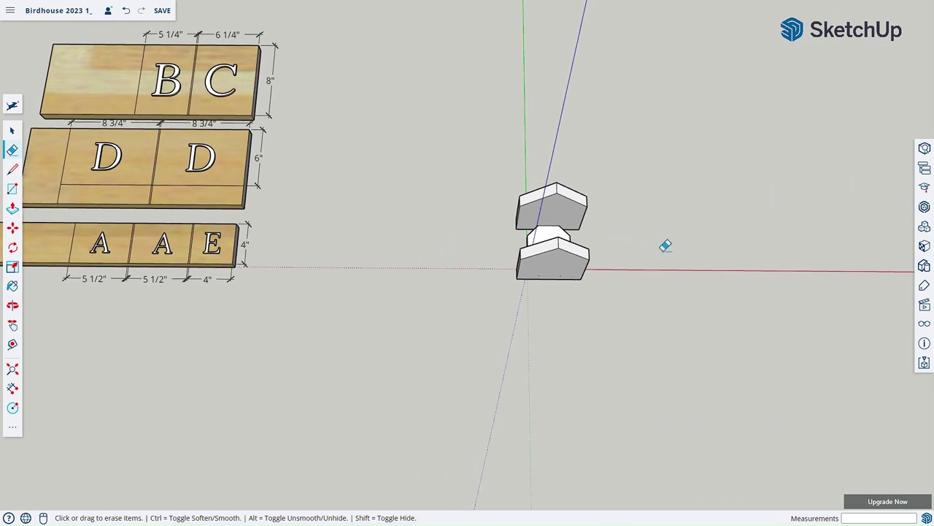
pyautogui.moveTo(665, 247); pyautogui.dragTo(455, 177, button='middle')
pyautogui.moveTo(594, 328)
pyautogui.mouseDown(button='middle')
pyautogui.moveTo(526, 302)
pyautogui.moveTo(599, 334)
pyautogui.moveTo(541, 311)
pyautogui.moveTo(384, 215)
pyautogui.moveTo(480, 250)
pyautogui.mouseUp(button='middle')
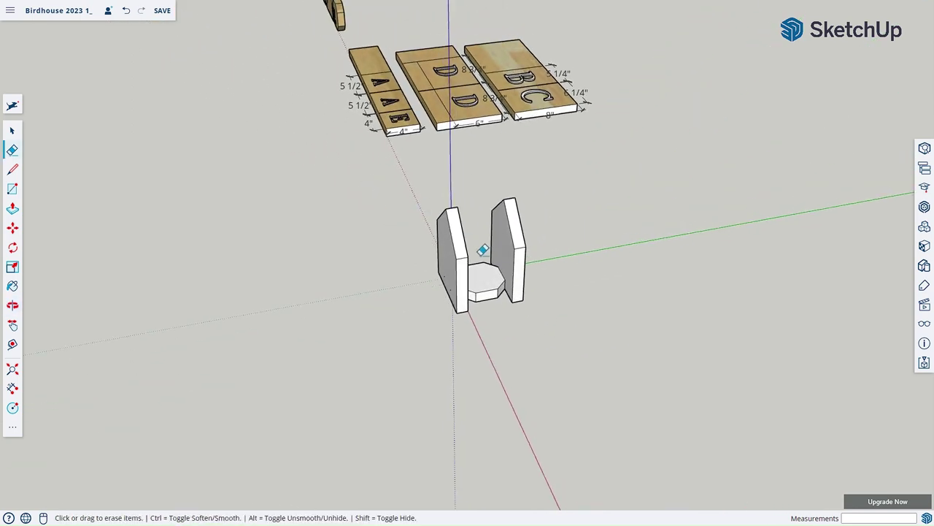
pyautogui.scroll(3, 476, 267)
# - Draw edges between the two walls' corners, finishing with a bottom line that closes the connecting face
pyautogui.scroll(2, 479, 271)
pyautogui.press('l')
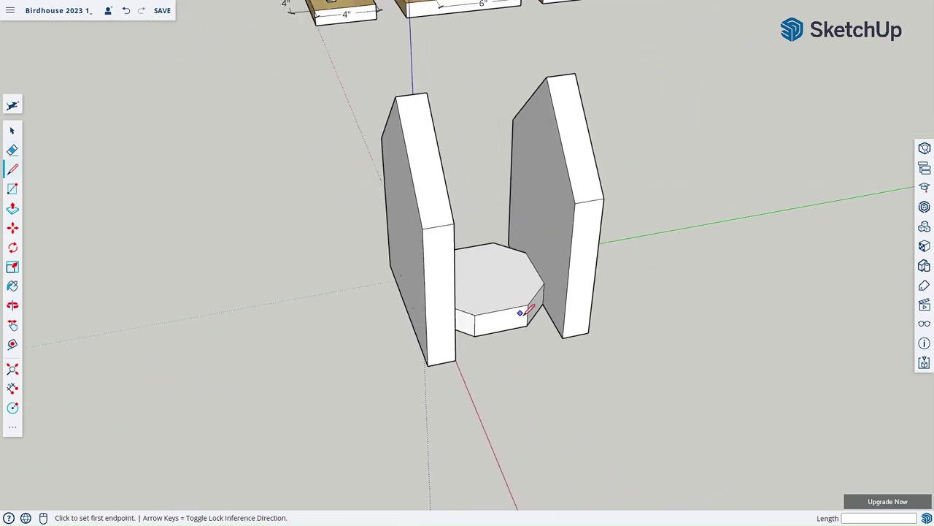
pyautogui.click(563, 336)
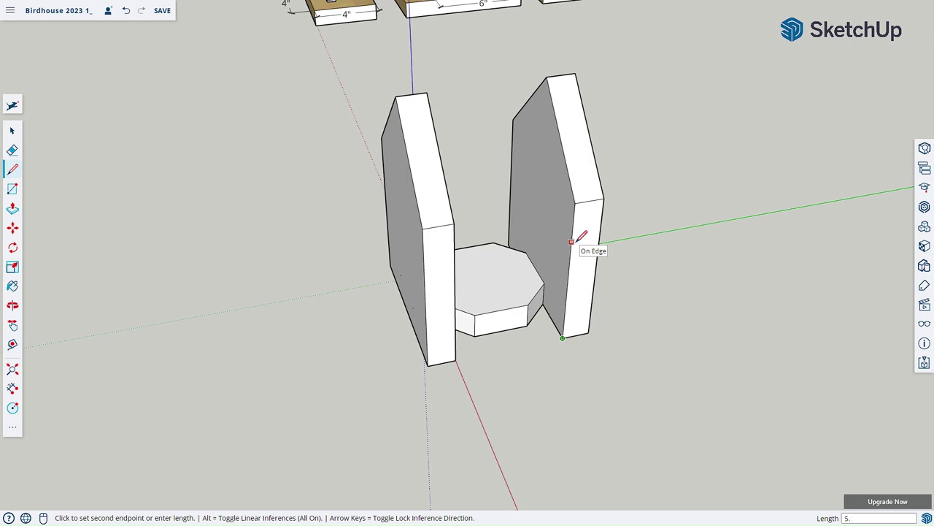
pyautogui.press('Return')
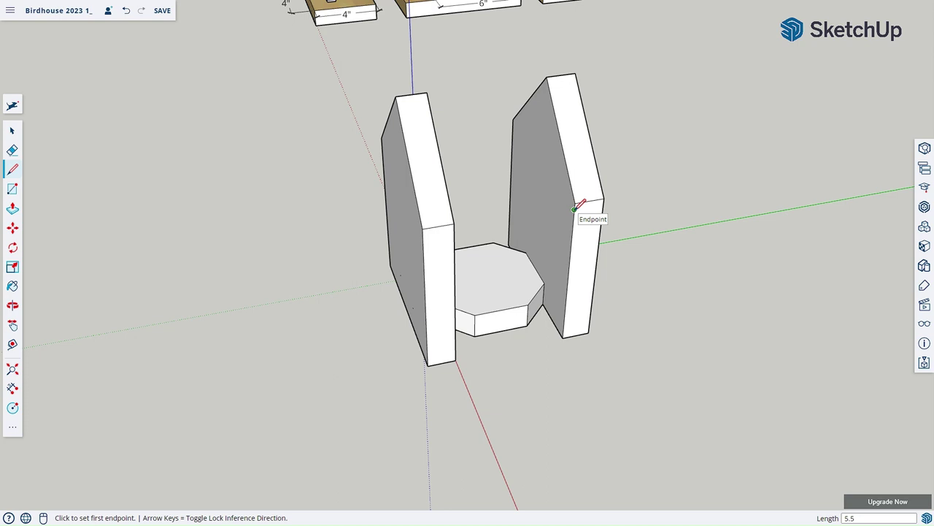
pyautogui.click(574, 209)
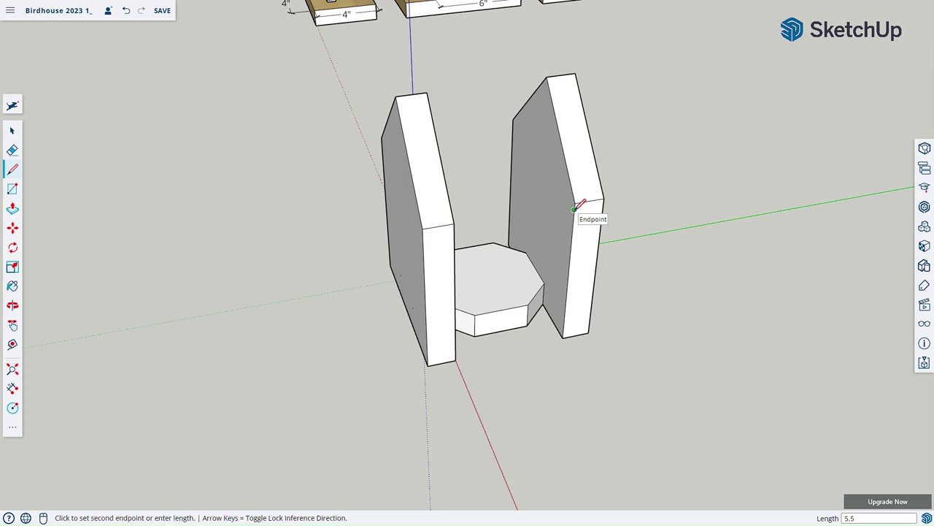
pyautogui.click(454, 230)
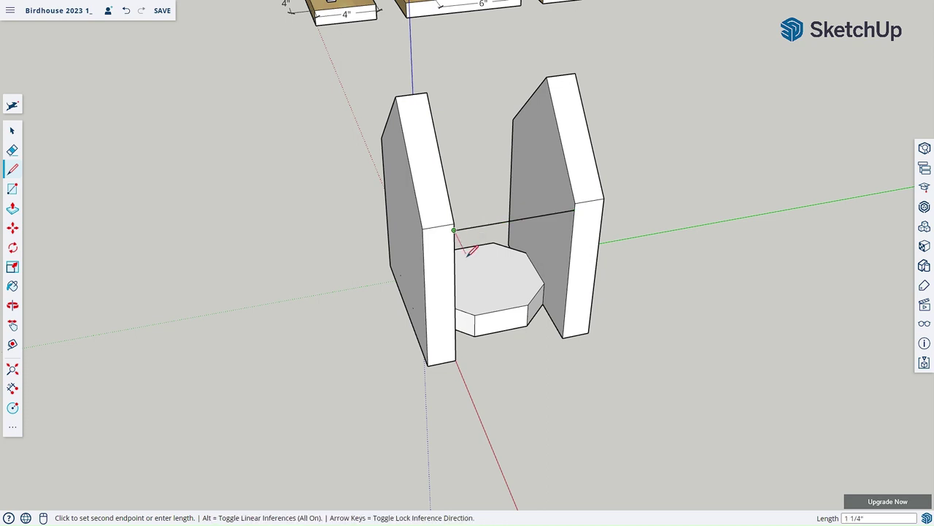
pyautogui.press('Escape')
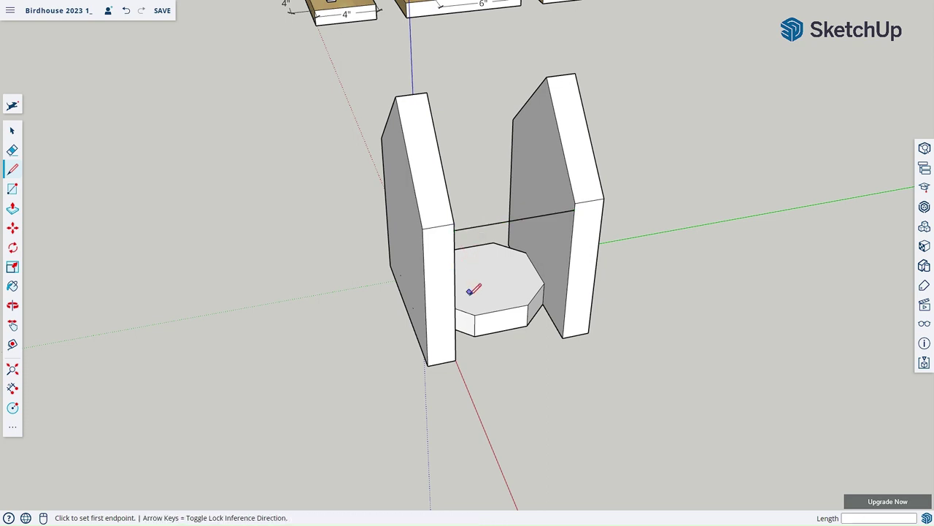
pyautogui.click(455, 358)
pyautogui.click(563, 337)
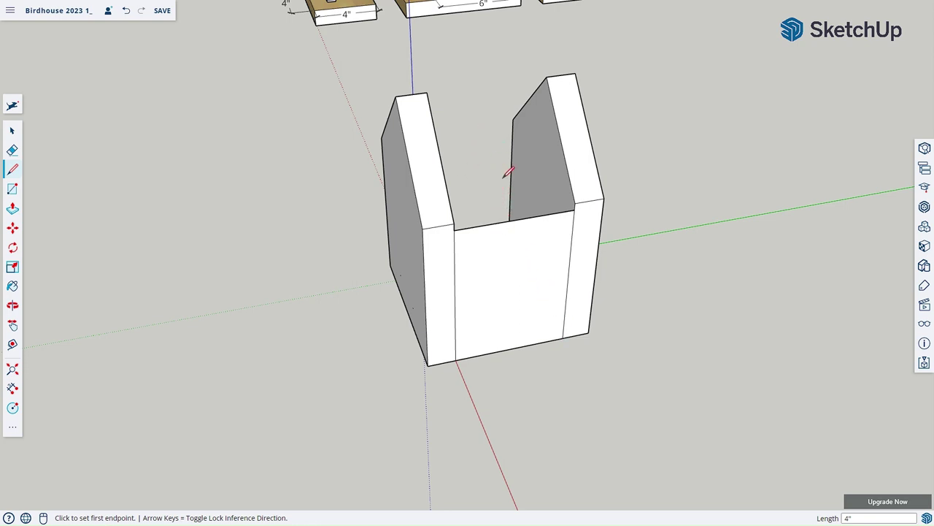
pyautogui.moveTo(508, 172); pyautogui.dragTo(477, 105, button='middle')
pyautogui.scroll(4, 560, 151)
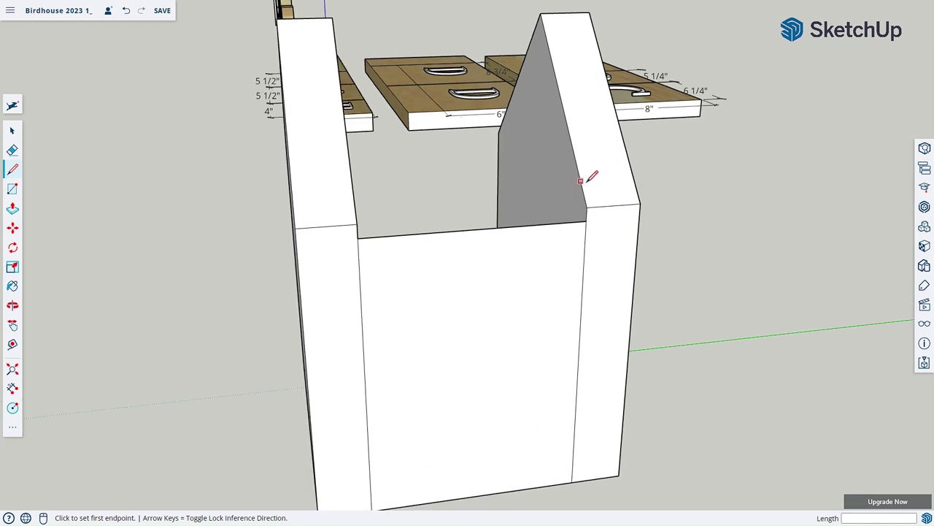
pyautogui.moveTo(574, 260); pyautogui.dragTo(592, 226, button='middle')
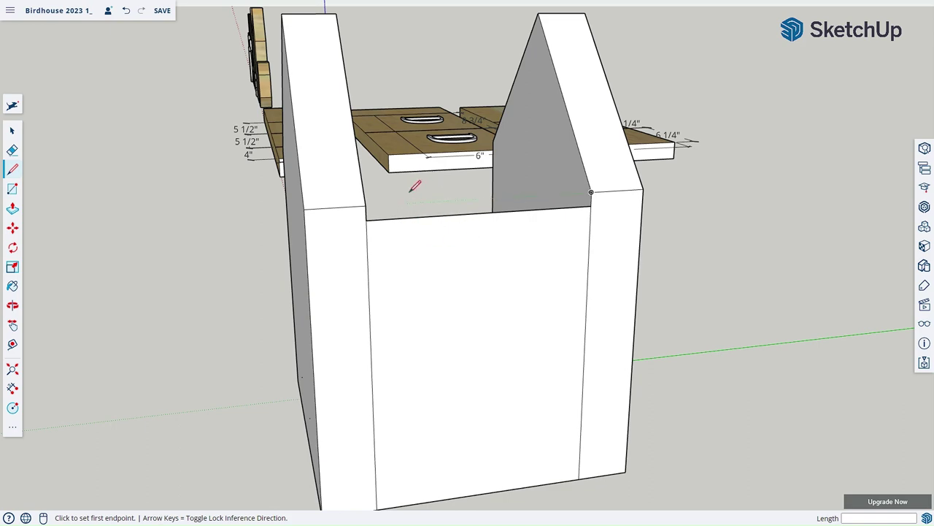
pyautogui.scroll(-3, 449, 168)
pyautogui.moveTo(431, 175); pyautogui.dragTo(600, 200, button='middle')
pyautogui.scroll(3, 426, 140)
pyautogui.scroll(-3, 428, 119)
pyautogui.moveTo(667, 167); pyautogui.dragTo(692, 193, button='middle')
pyautogui.moveTo(692, 194); pyautogui.dragTo(814, 161)
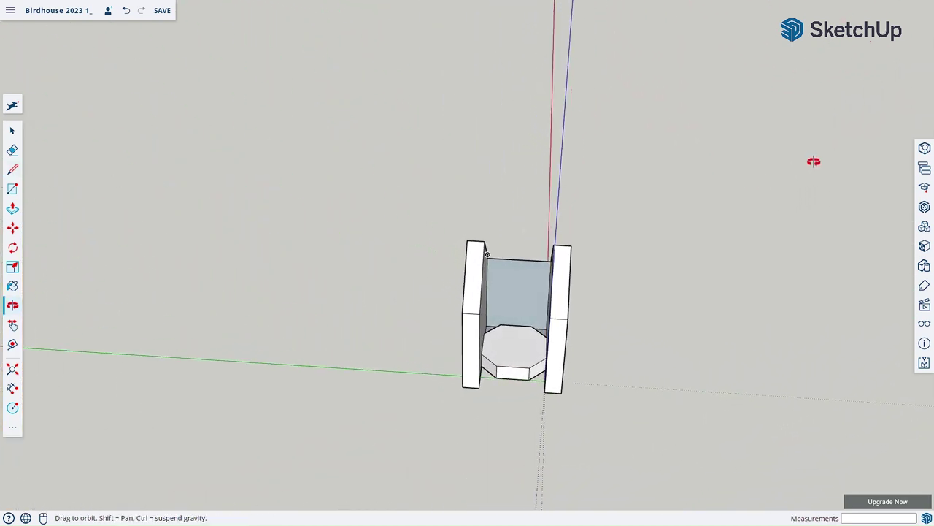
# - Push/Pull the face between the gabled walls out 1" into a solid back panel
pyautogui.press('l')
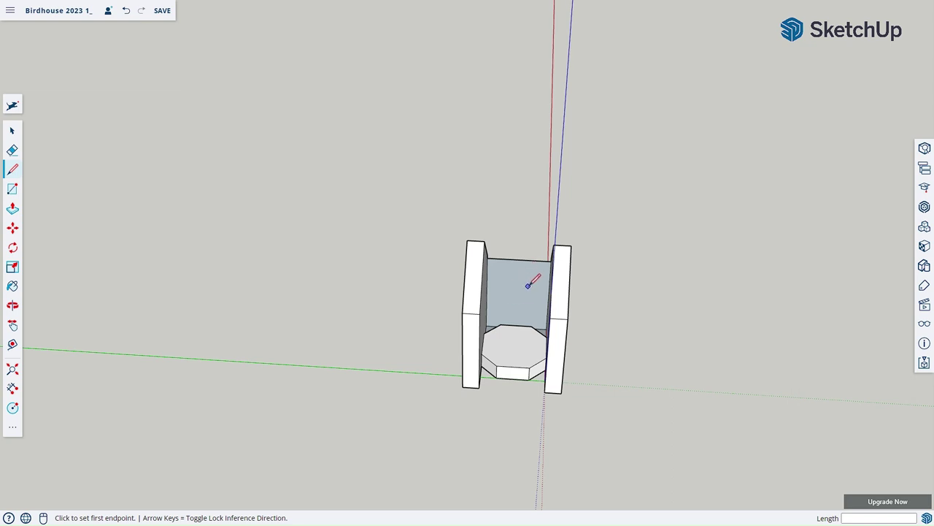
pyautogui.press('p')
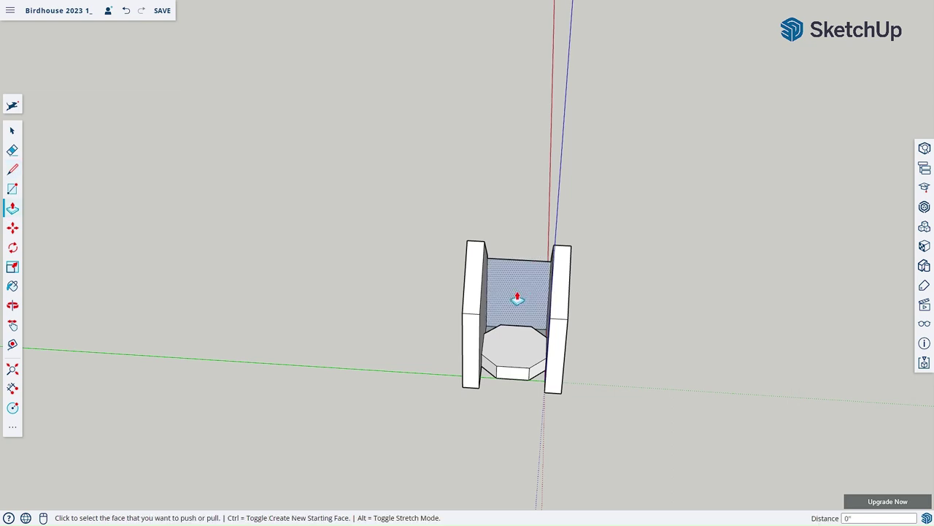
pyautogui.click(517, 299)
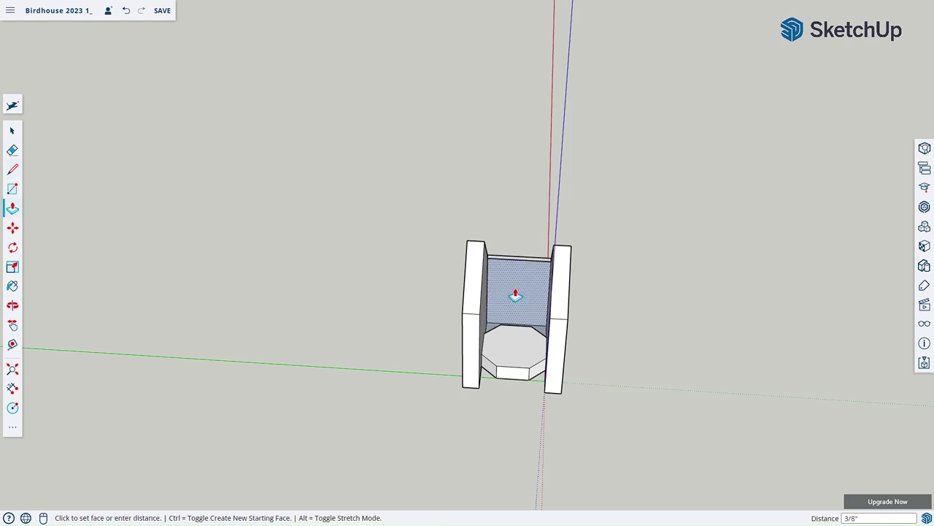
pyautogui.click(516, 295)
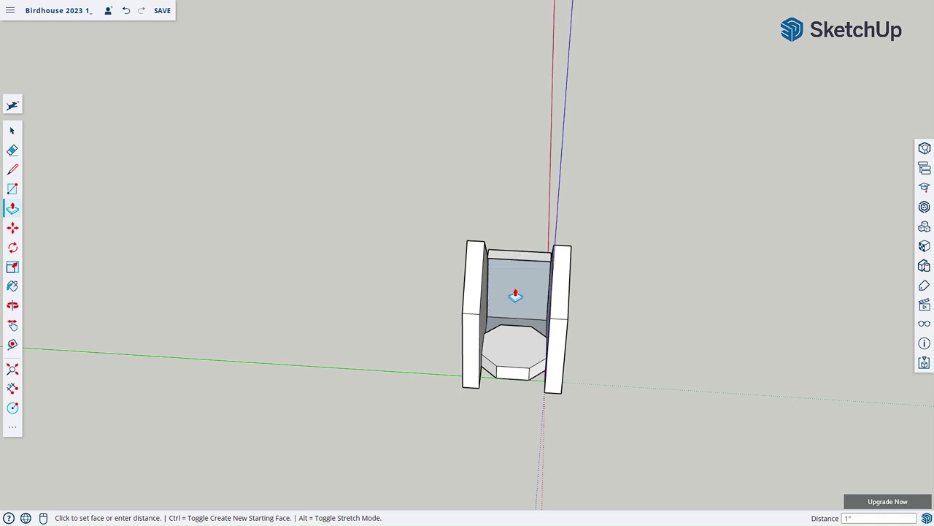
pyautogui.moveTo(518, 294); pyautogui.dragTo(265, 401, button='middle')
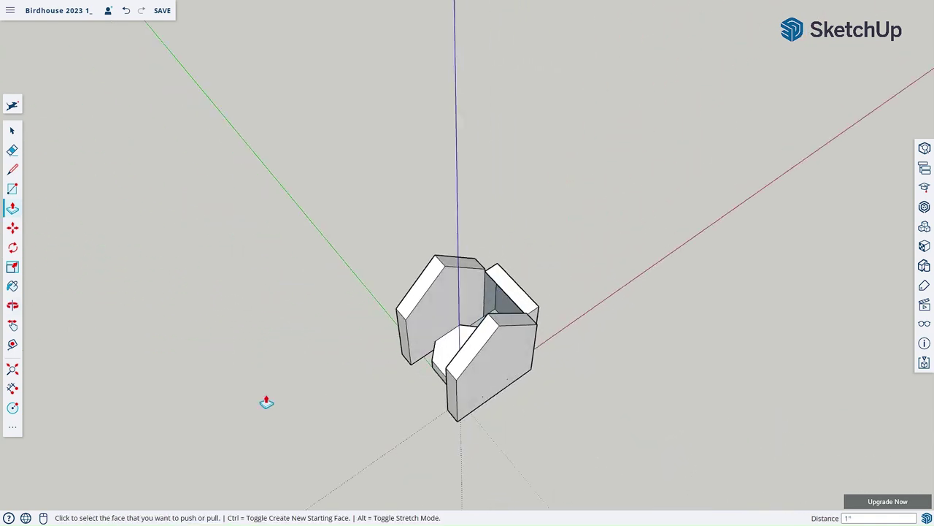
pyautogui.moveTo(376, 363); pyautogui.dragTo(501, 332, button='middle')
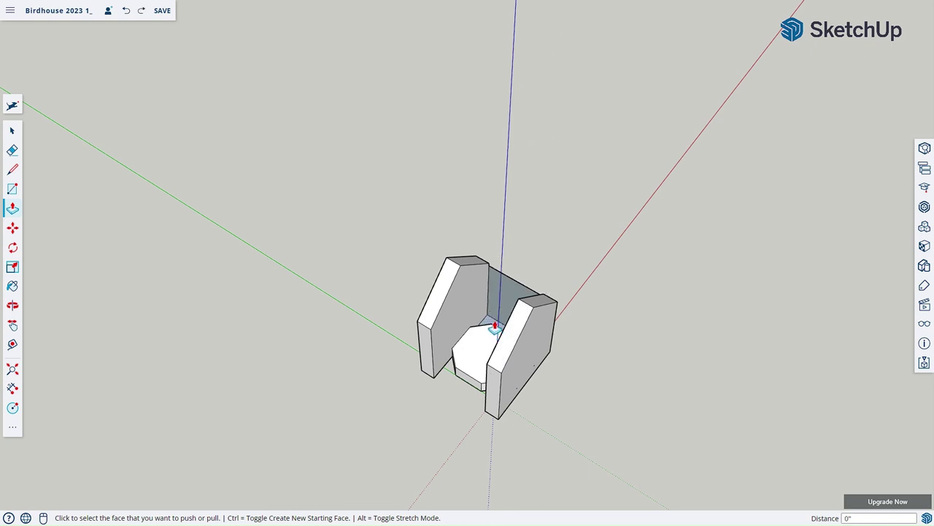
pyautogui.click(500, 296)
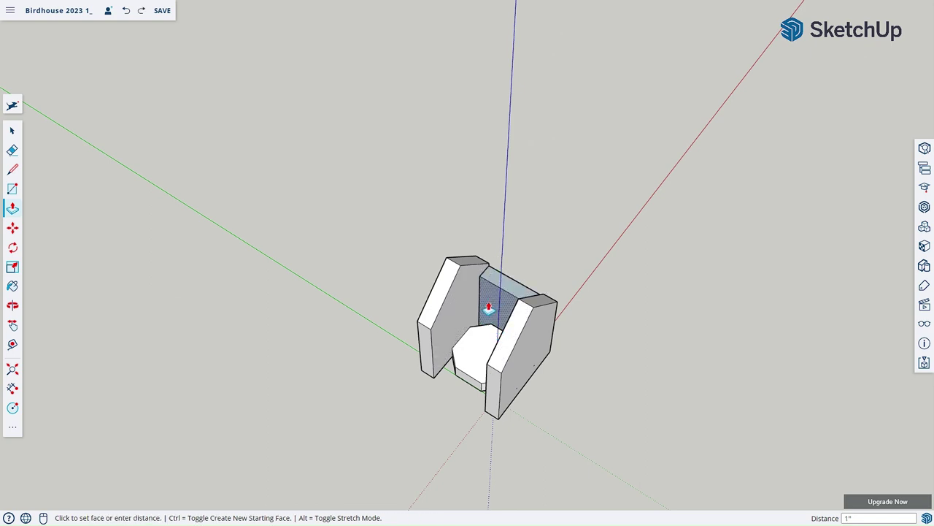
pyautogui.click(488, 310)
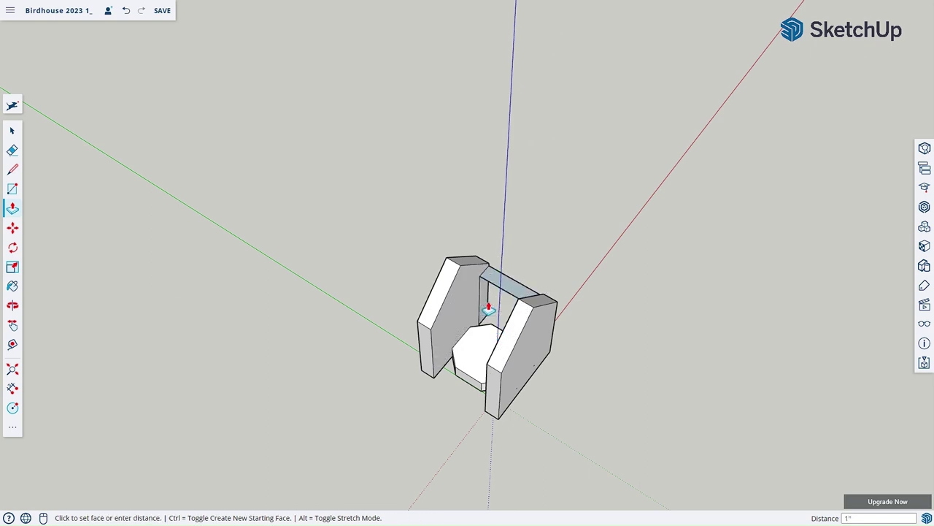
pyautogui.moveTo(603, 298); pyautogui.dragTo(284, 191, button='middle')
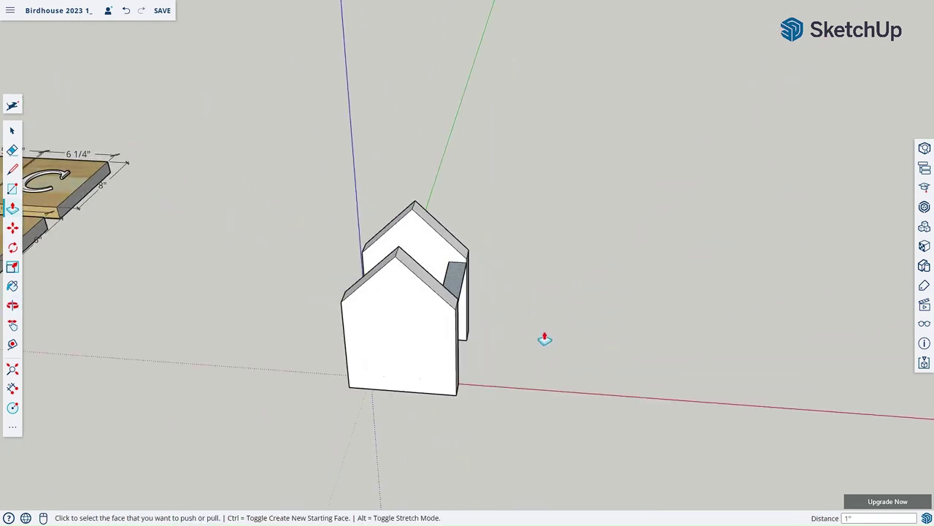
pyautogui.moveTo(545, 334); pyautogui.dragTo(521, 283, button='middle')
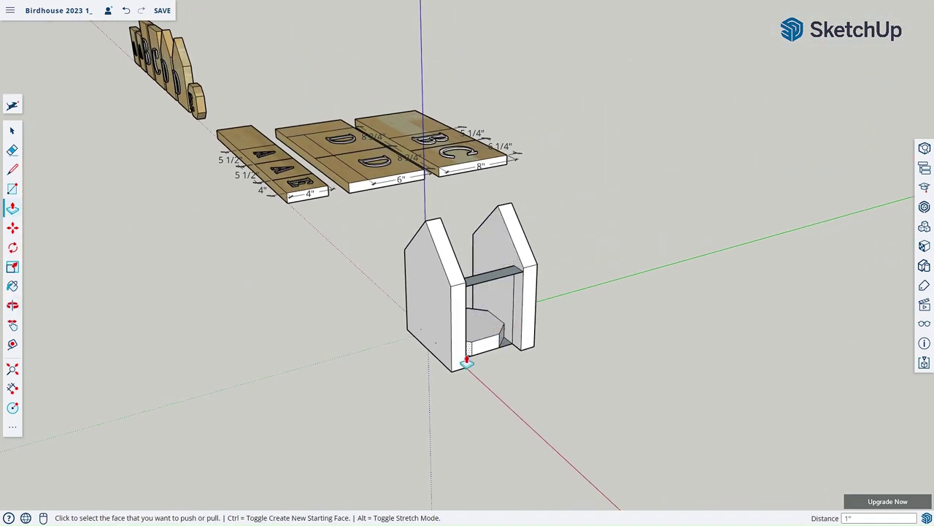
# - Draw a 4" line across the front opening's bottom and a vertical line splitting the back face
pyautogui.press('l')
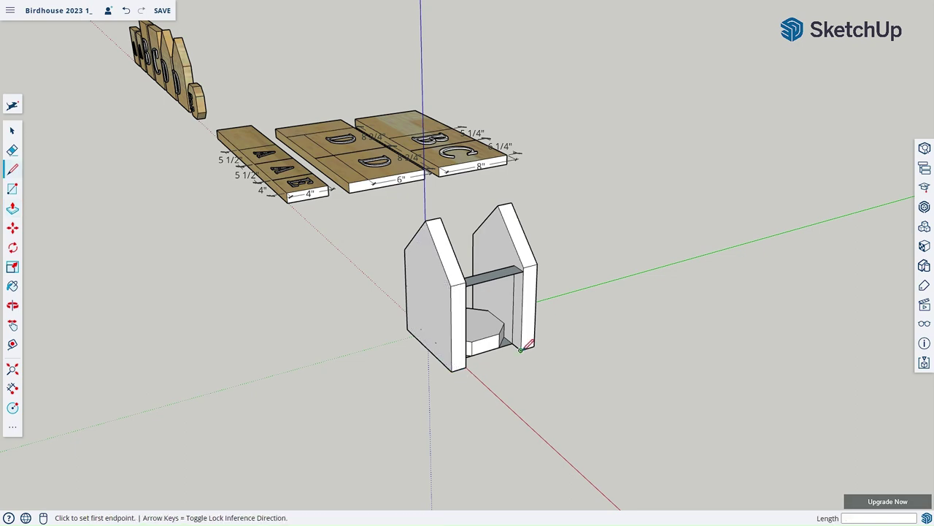
pyautogui.click(521, 349)
pyautogui.click(466, 369)
pyautogui.moveTo(465, 256); pyautogui.dragTo(709, 366, button='middle')
pyautogui.scroll(5, 557, 252)
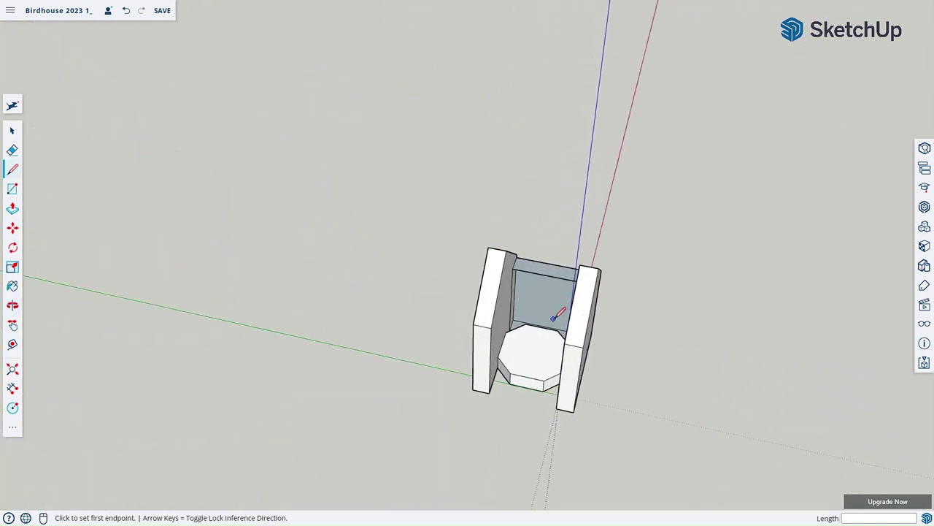
pyautogui.moveTo(557, 313); pyautogui.dragTo(556, 418, button='middle')
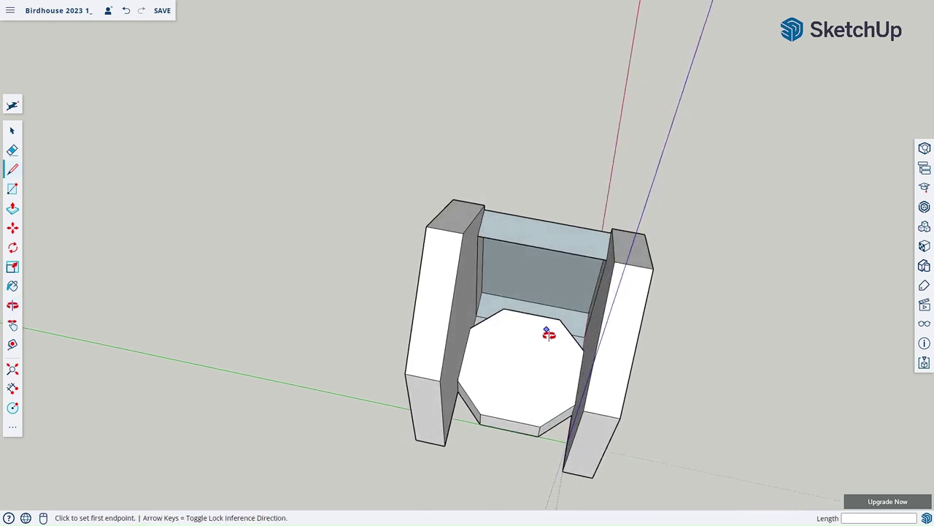
pyautogui.moveTo(549, 333); pyautogui.dragTo(538, 278, button='middle')
pyautogui.click(478, 230)
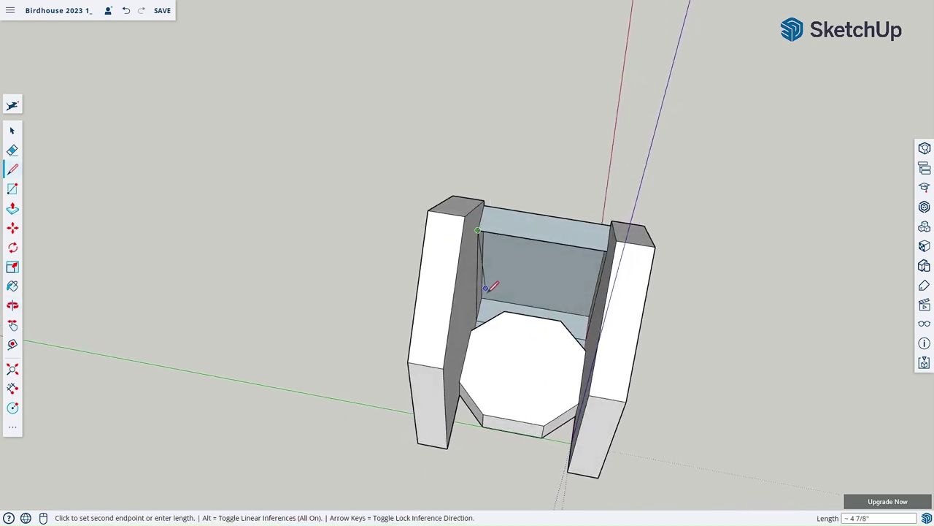
pyautogui.click(476, 322)
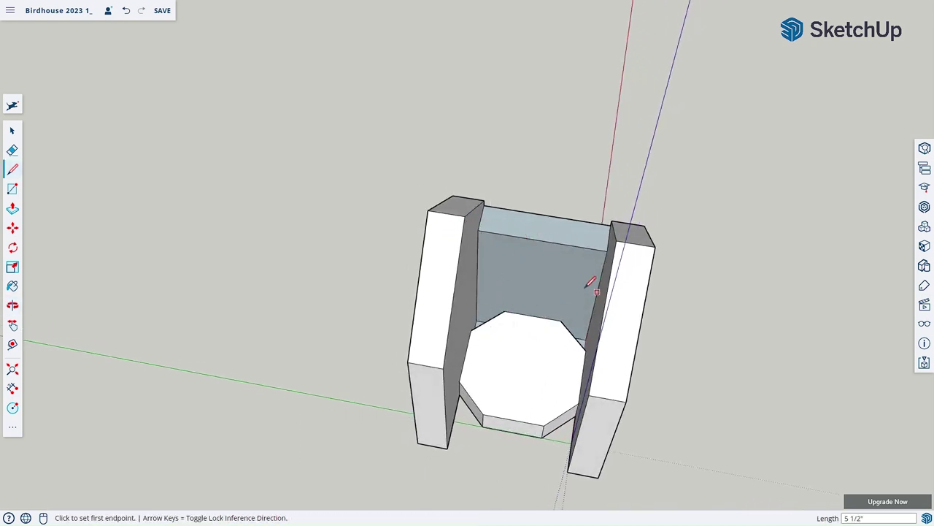
# - Erase the small triangular and light-blue stray faces at the inner corners beside the floor
pyautogui.moveTo(555, 326); pyautogui.dragTo(475, 298, button='middle')
pyautogui.scroll(10, 480, 311)
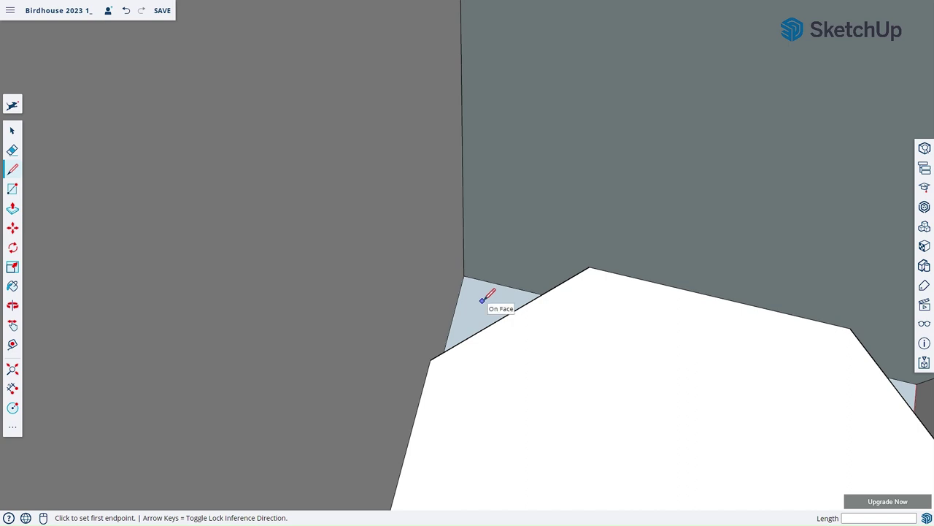
pyautogui.rightClick(482, 305)
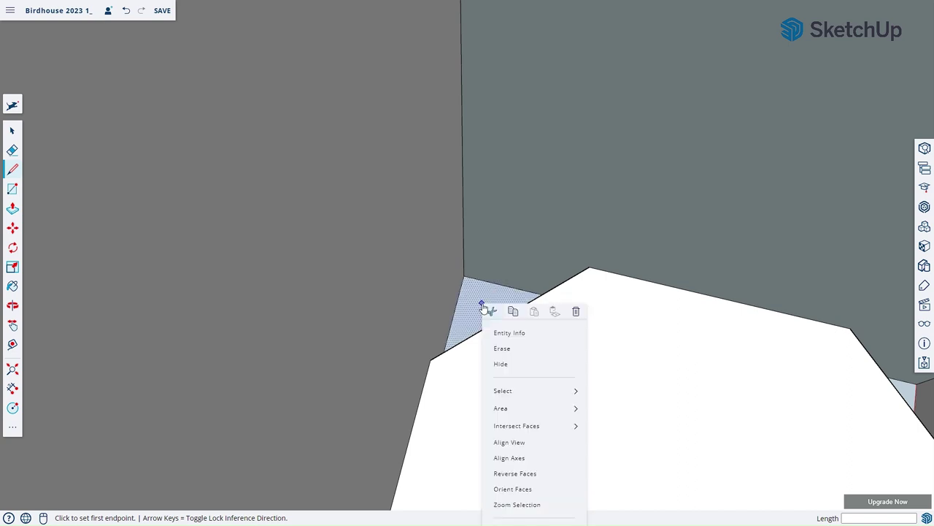
pyautogui.click(511, 350)
pyautogui.moveTo(646, 311)
pyautogui.mouseDown(button='middle')
pyautogui.moveTo(626, 321)
pyautogui.moveTo(444, 267)
pyautogui.moveTo(610, 321)
pyautogui.mouseUp(button='middle')
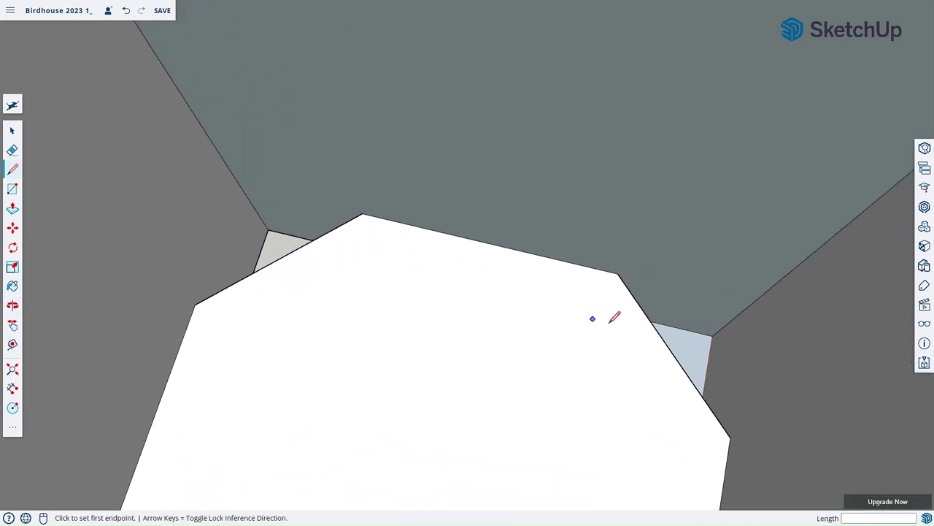
pyautogui.rightClick(696, 354)
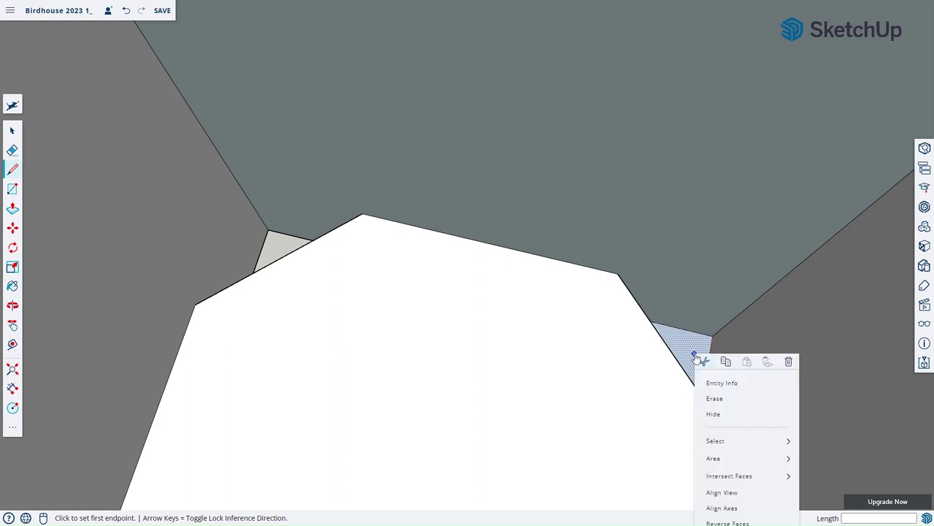
pyautogui.click(715, 399)
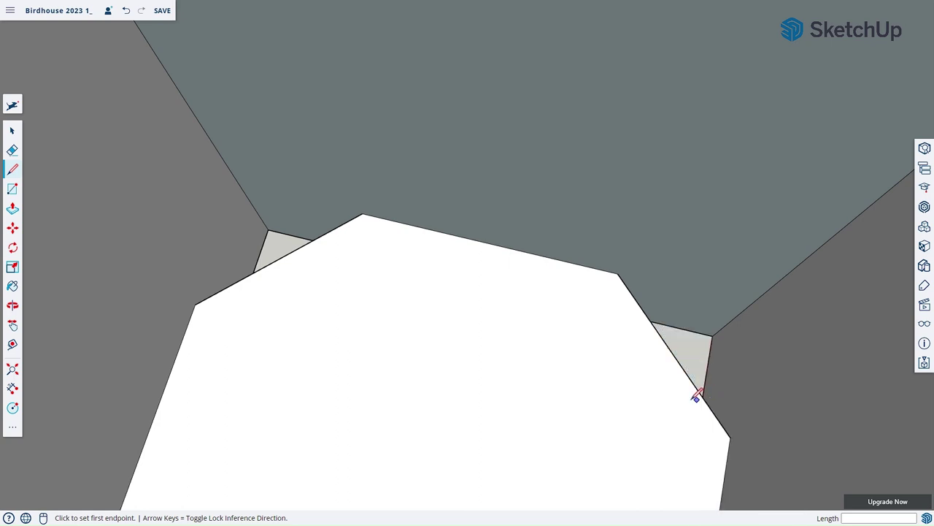
pyautogui.moveTo(616, 403)
pyautogui.mouseDown(button='middle')
pyautogui.moveTo(624, 363)
pyautogui.moveTo(576, 376)
pyautogui.moveTo(534, 326)
pyautogui.moveTo(503, 318)
pyautogui.mouseUp(button='middle')
pyautogui.press('l')
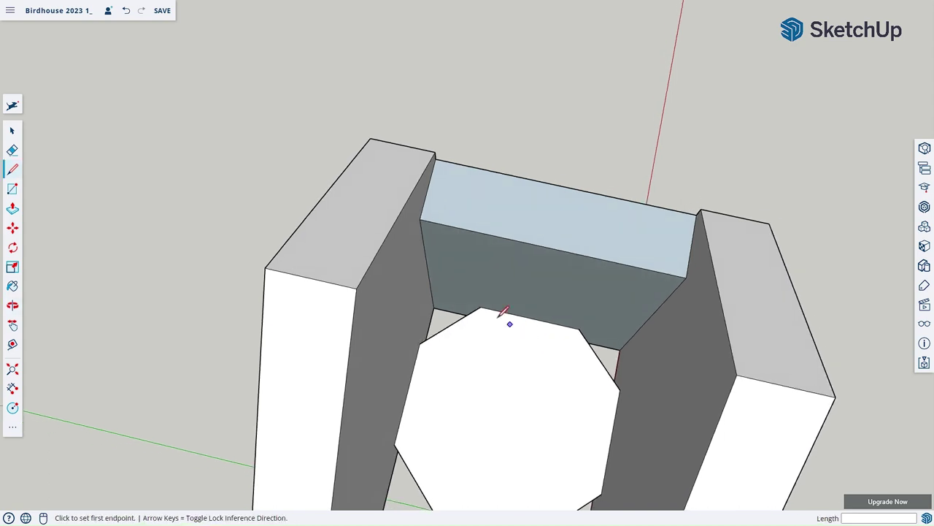
pyautogui.rightClick(392, 315)
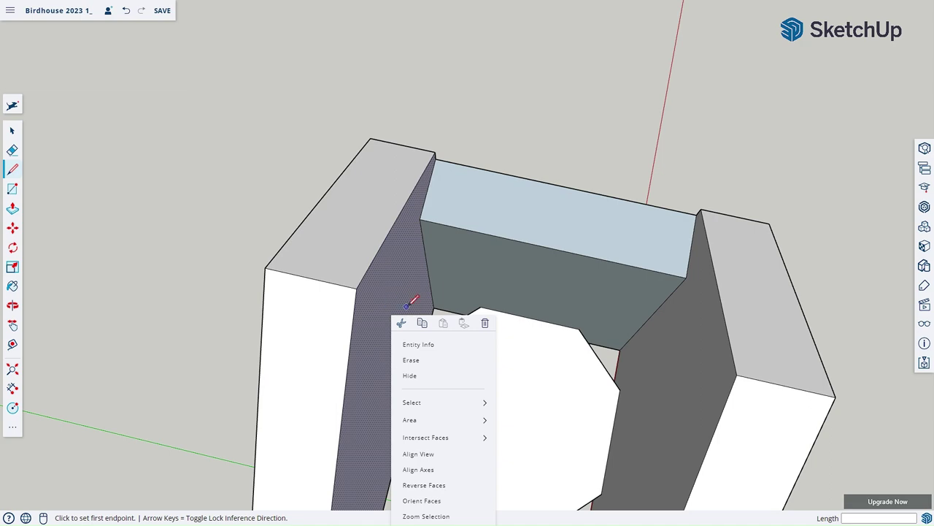
pyautogui.press('space')
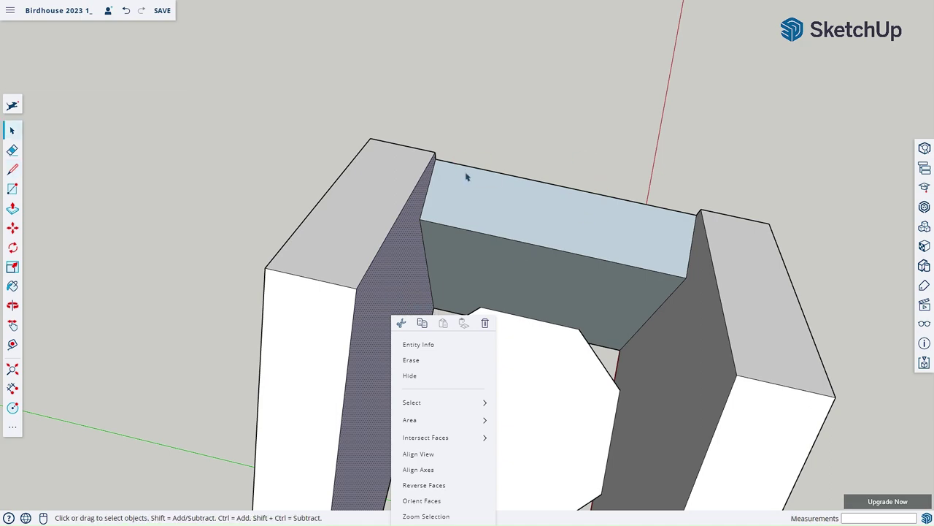
pyautogui.moveTo(491, 244); pyautogui.dragTo(495, 265, button='middle')
pyautogui.scroll(1, 494, 265)
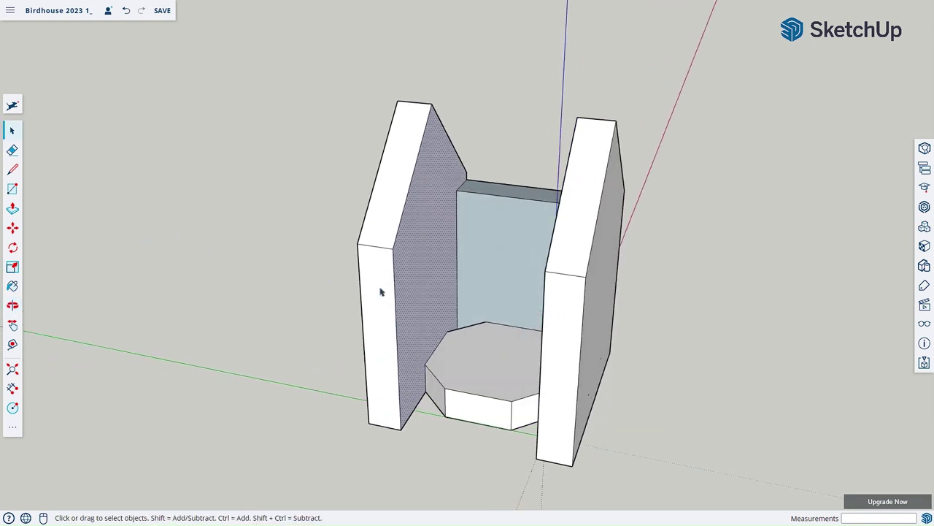
# - Draw edges across the front between the upper and bottom wall corners to close the front face
pyautogui.press('l')
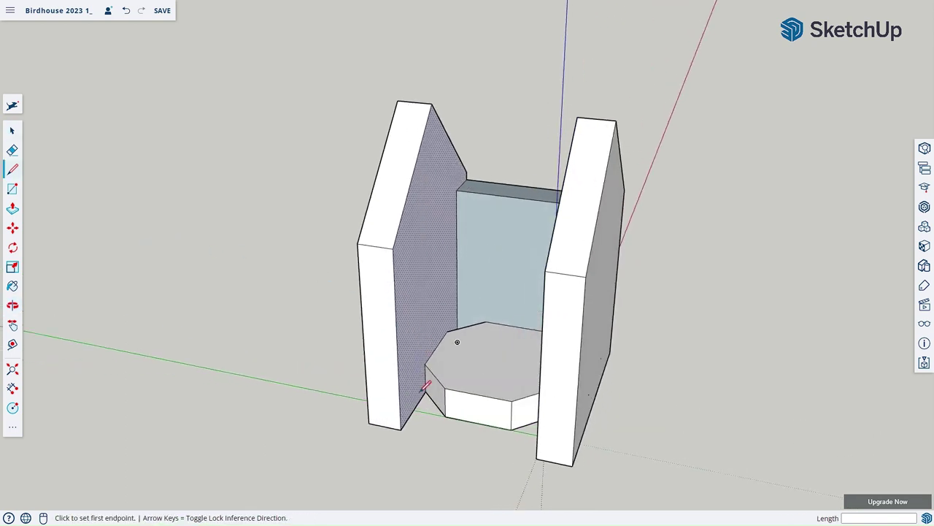
pyautogui.click(400, 428)
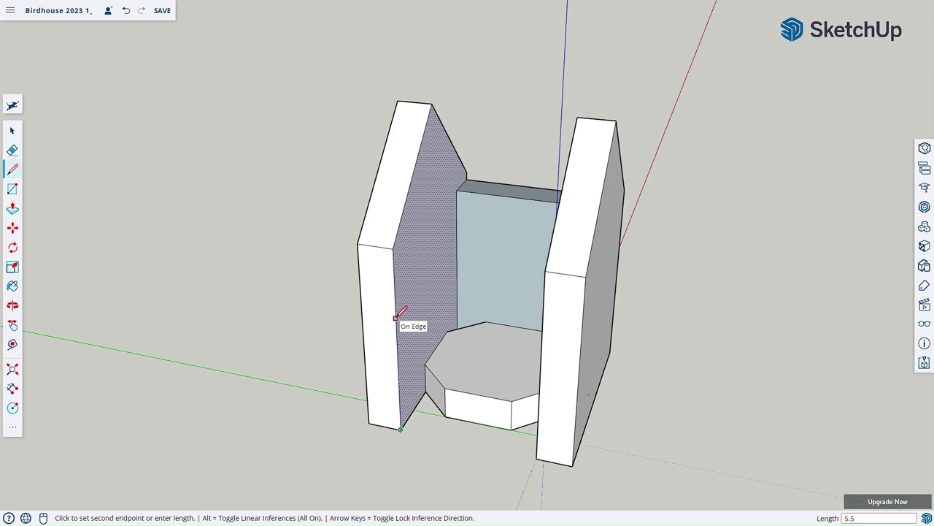
pyautogui.press('Escape')
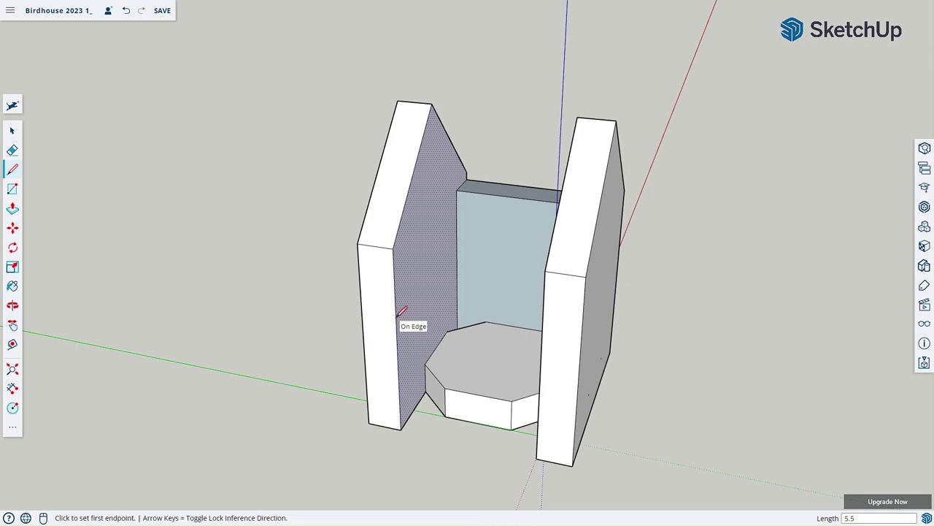
pyautogui.click(393, 257)
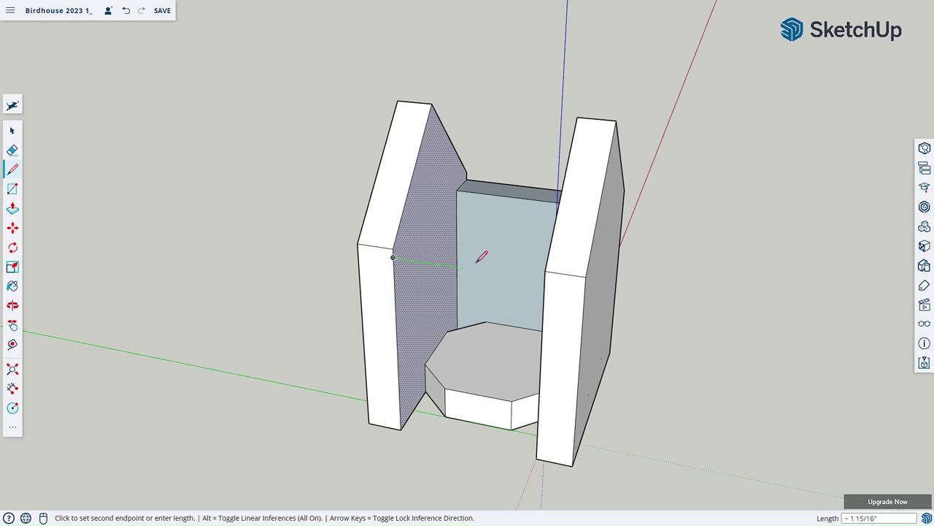
pyautogui.click(544, 279)
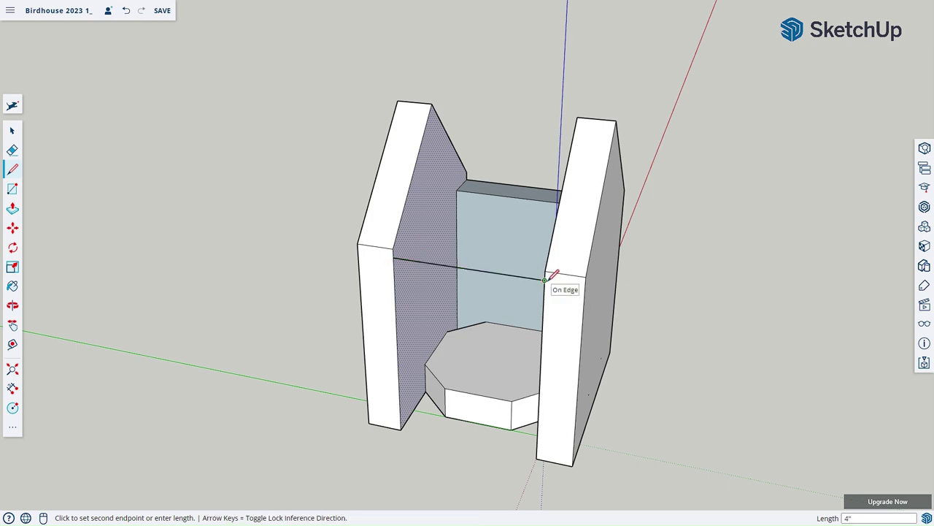
pyautogui.press('Escape')
pyautogui.click(538, 447)
pyautogui.click(402, 429)
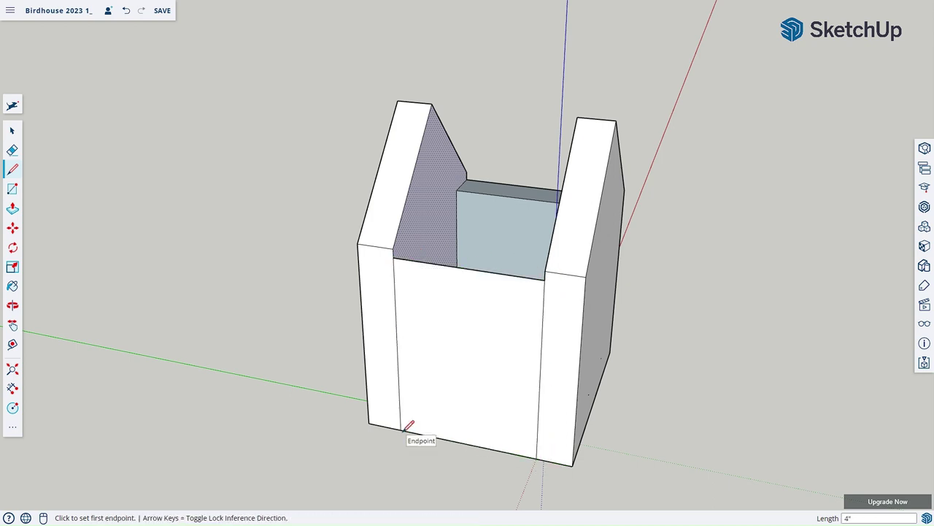
pyautogui.moveTo(511, 273); pyautogui.dragTo(370, 267, button='middle')
pyautogui.press('o')
pyautogui.moveTo(369, 267); pyautogui.dragTo(192, 266)
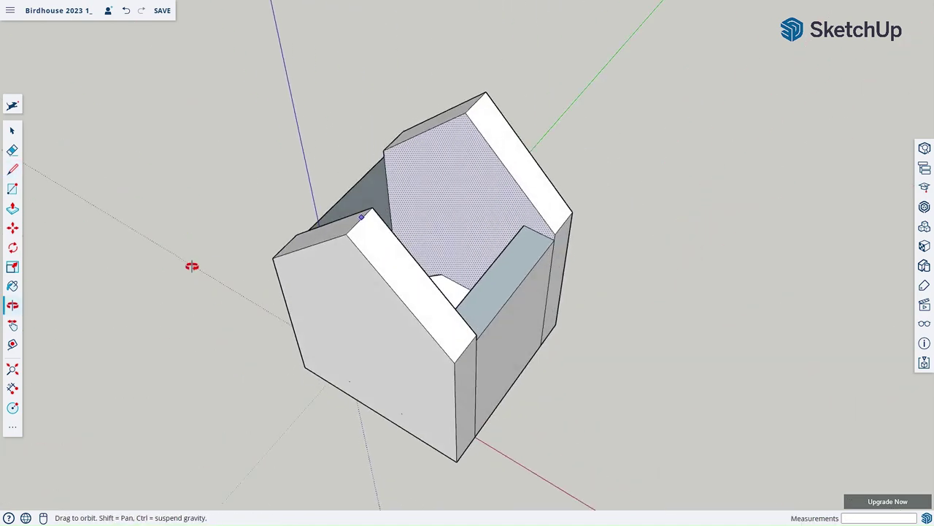
# - Draw edges from the wall's top corner down to the floor corner and close the top face
pyautogui.moveTo(192, 266); pyautogui.dragTo(482, 241, button='middle')
pyautogui.click(467, 248)
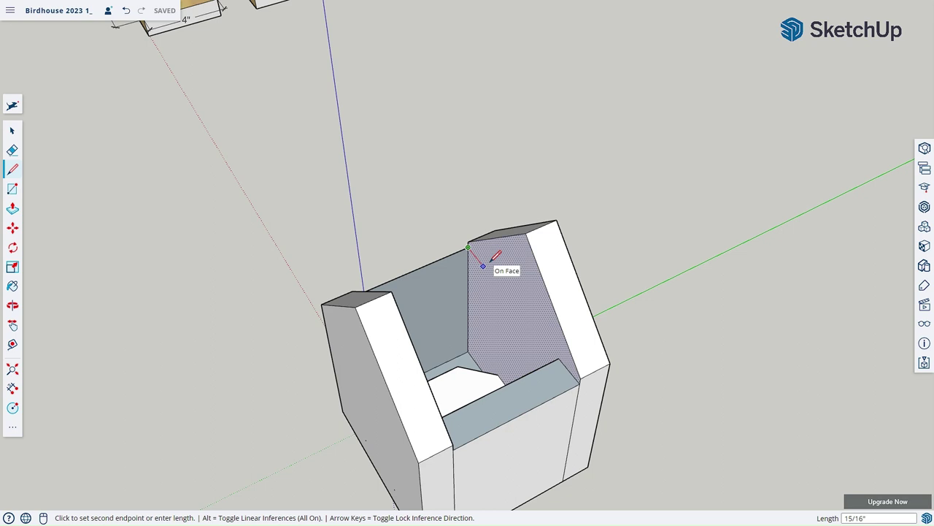
pyautogui.click(484, 267)
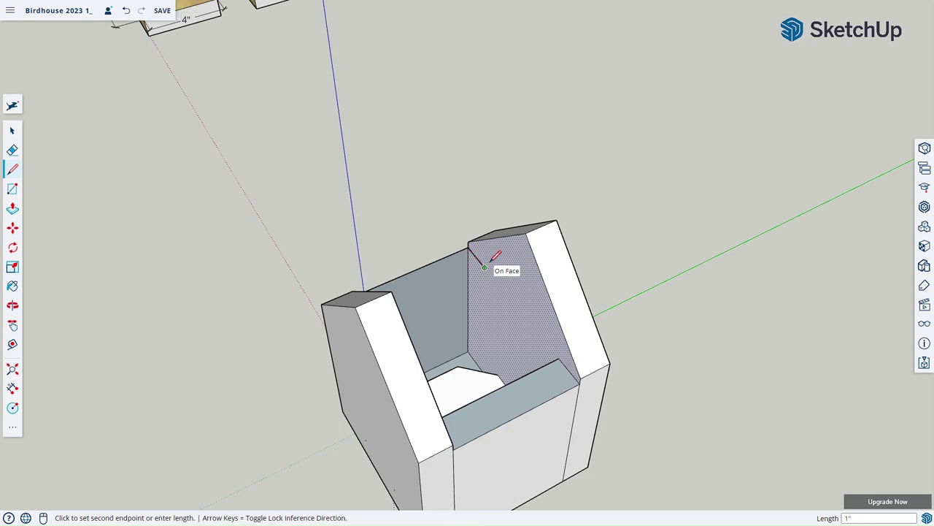
pyautogui.moveTo(482, 367)
pyautogui.mouseDown(button='middle')
pyautogui.moveTo(475, 434)
pyautogui.moveTo(476, 371)
pyautogui.moveTo(428, 424)
pyautogui.moveTo(412, 292)
pyautogui.moveTo(336, 223)
pyautogui.mouseUp(button='middle')
pyautogui.click(482, 351)
pyautogui.moveTo(367, 252); pyautogui.dragTo(328, 259, button='middle')
pyautogui.click(471, 279)
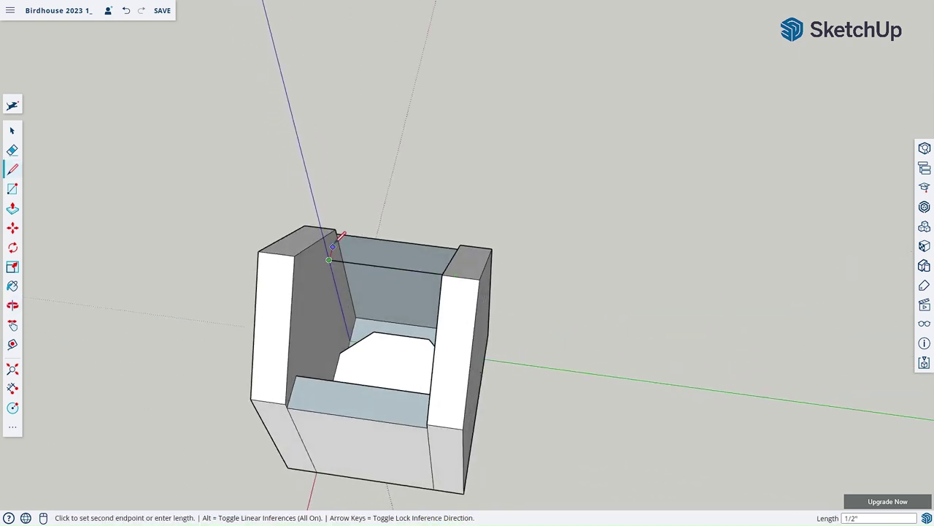
pyautogui.click(338, 233)
# - Draw the 5 1/2" line across the back and close the back wall face
pyautogui.click(341, 262)
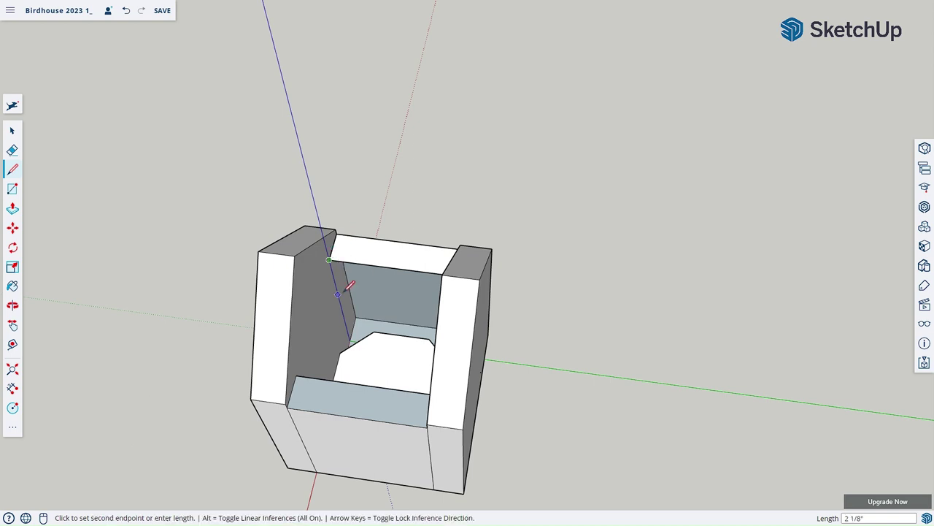
pyautogui.click(353, 330)
pyautogui.moveTo(358, 322); pyautogui.dragTo(371, 359, button='middle')
pyautogui.click(359, 334)
pyautogui.click(481, 338)
# - Erase the two small leftover triangles beside the octagonal floor
pyautogui.scroll(5, 351, 344)
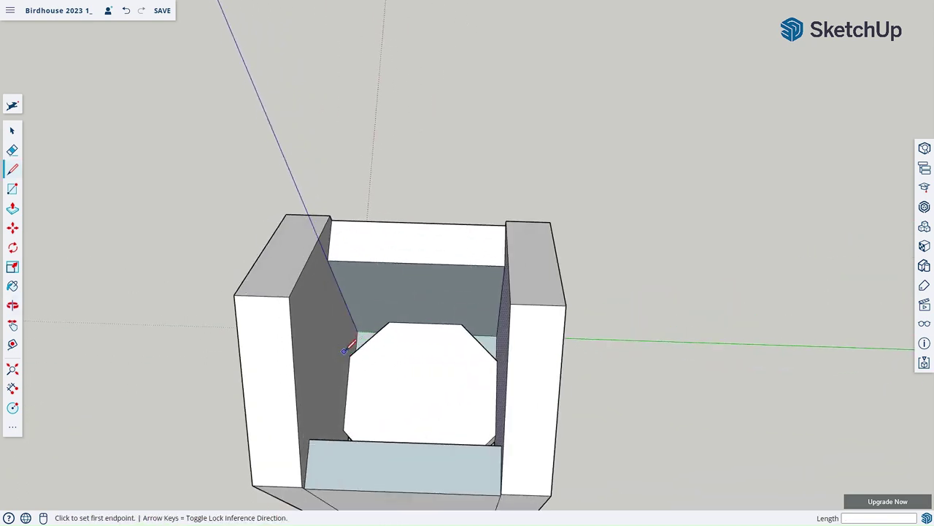
pyautogui.rightClick(371, 335)
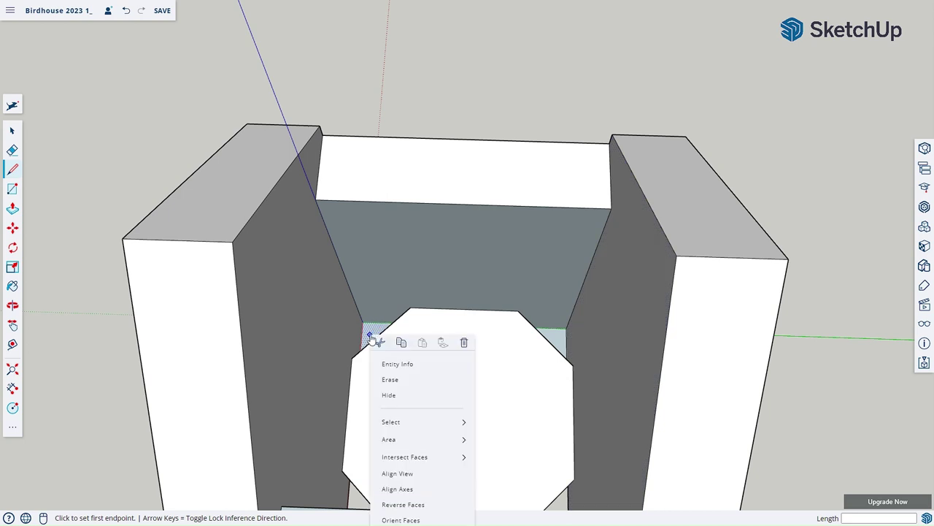
pyautogui.click(396, 380)
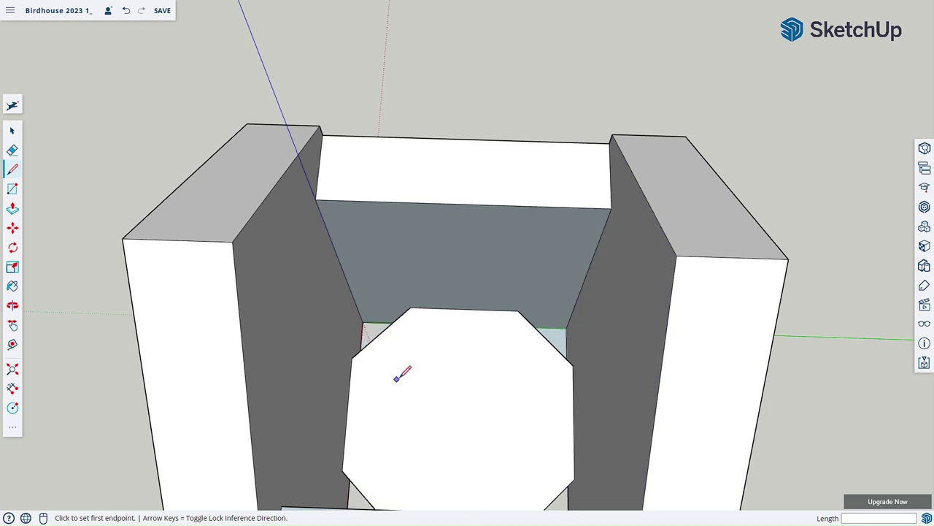
pyautogui.rightClick(559, 334)
pyautogui.click(588, 385)
pyautogui.moveTo(546, 392)
pyautogui.mouseDown(button='middle')
pyautogui.moveTo(605, 285)
pyautogui.moveTo(491, 263)
pyautogui.moveTo(467, 244)
pyautogui.moveTo(650, 224)
pyautogui.moveTo(450, 162)
pyautogui.moveTo(384, 307)
pyautogui.moveTo(369, 250)
pyautogui.moveTo(434, 216)
pyautogui.moveTo(453, 290)
pyautogui.moveTo(444, 373)
pyautogui.mouseUp(button='middle')
pyautogui.scroll(-4, 495, 260)
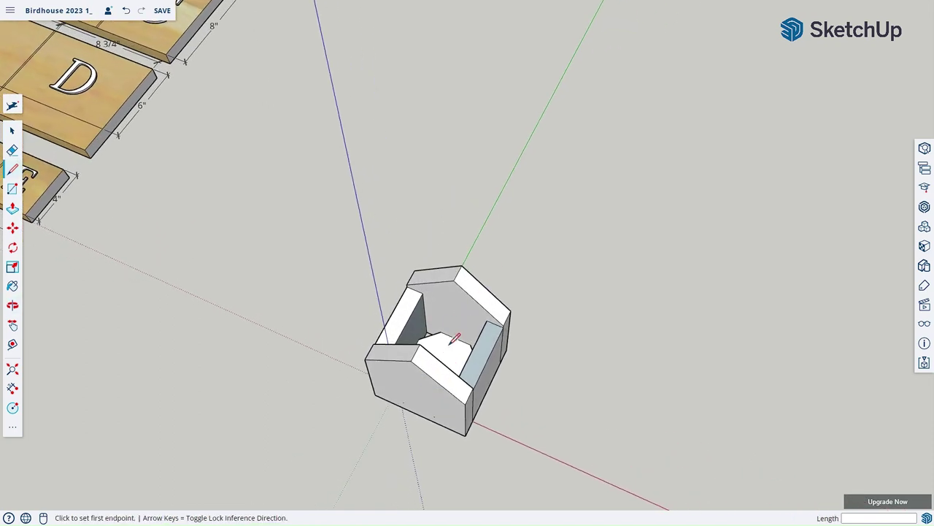
pyautogui.moveTo(381, 325); pyautogui.dragTo(503, 317, button='middle')
pyautogui.moveTo(452, 367); pyautogui.dragTo(445, 225, button='middle')
pyautogui.moveTo(351, 186); pyautogui.dragTo(552, 332, button='middle')
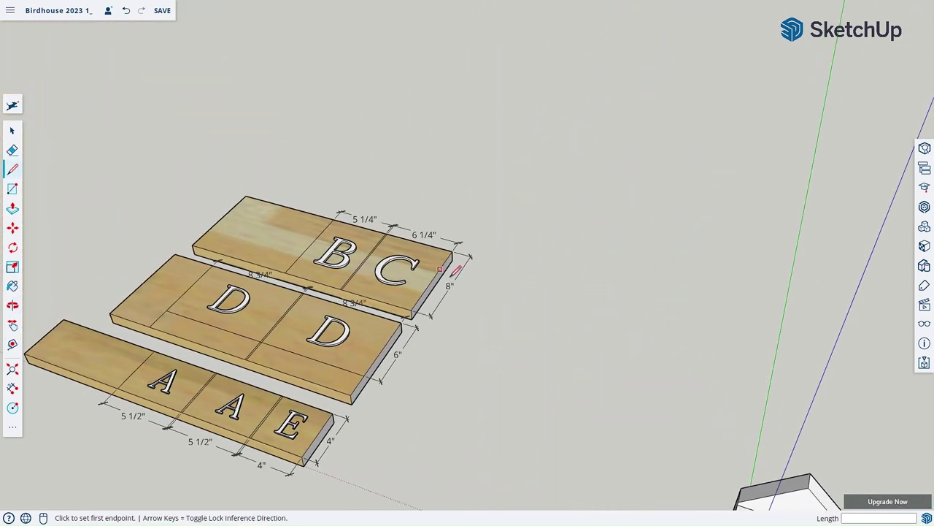
pyautogui.moveTo(456, 270); pyautogui.dragTo(557, 334, button='middle')
pyautogui.moveTo(506, 314); pyautogui.dragTo(650, 359, button='middle')
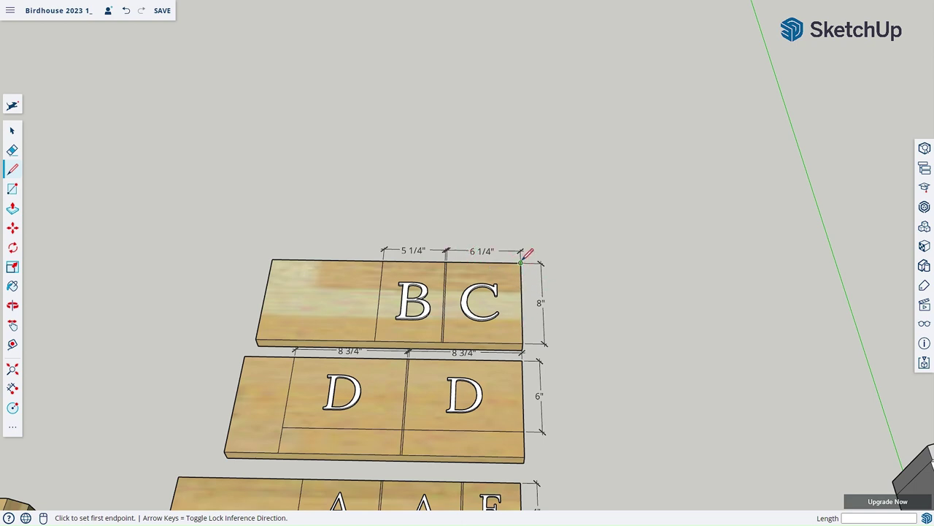
pyautogui.moveTo(526, 276)
pyautogui.mouseDown(button='middle')
pyautogui.moveTo(528, 292)
pyautogui.moveTo(338, 194)
pyautogui.moveTo(440, 203)
pyautogui.mouseUp(button='middle')
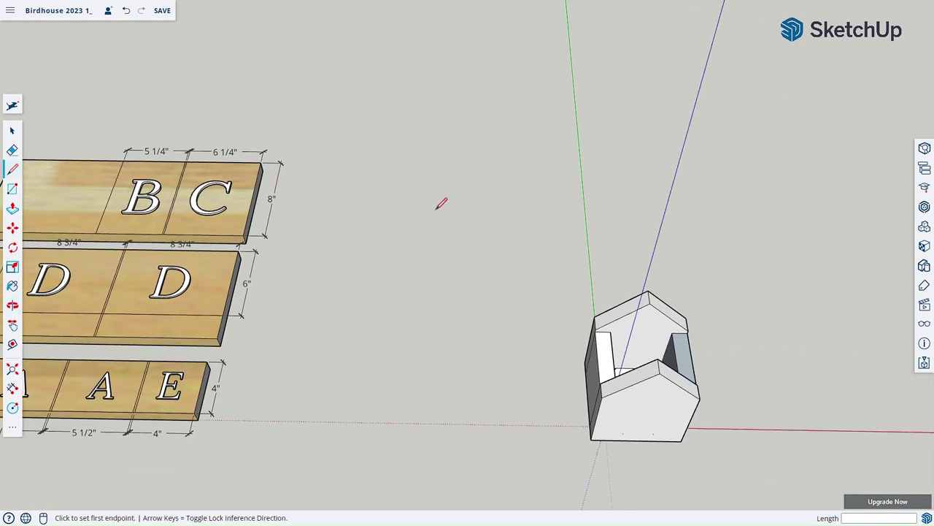
pyautogui.click(649, 290)
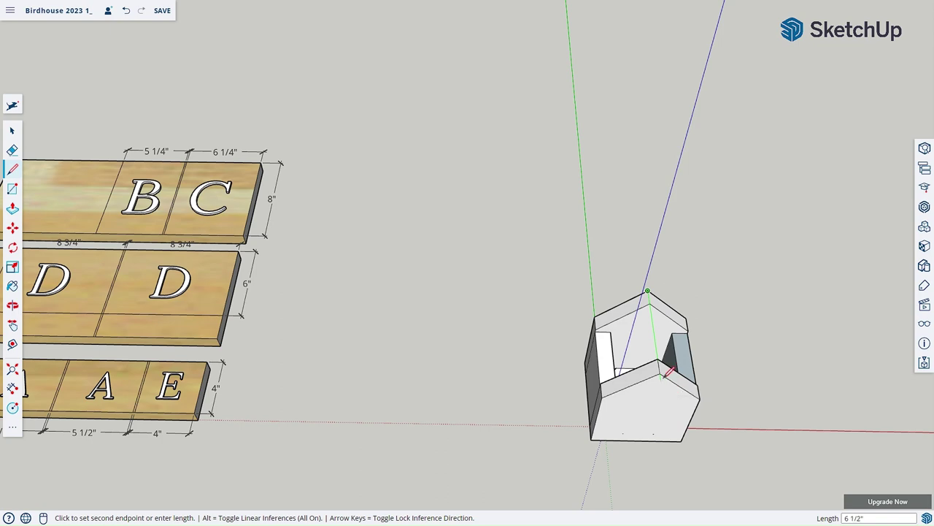
pyautogui.press('Escape')
pyautogui.moveTo(369, 237); pyautogui.dragTo(559, 324, button='middle')
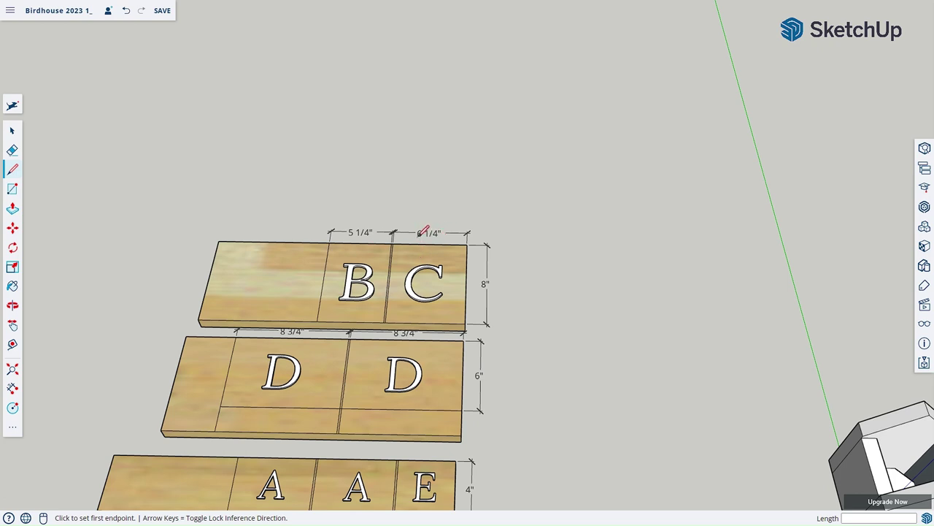
pyautogui.moveTo(608, 299)
pyautogui.mouseDown(button='middle')
pyautogui.moveTo(565, 273)
pyautogui.moveTo(250, 185)
pyautogui.moveTo(360, 285)
pyautogui.moveTo(386, 198)
pyautogui.mouseUp(button='middle')
pyautogui.press('l')
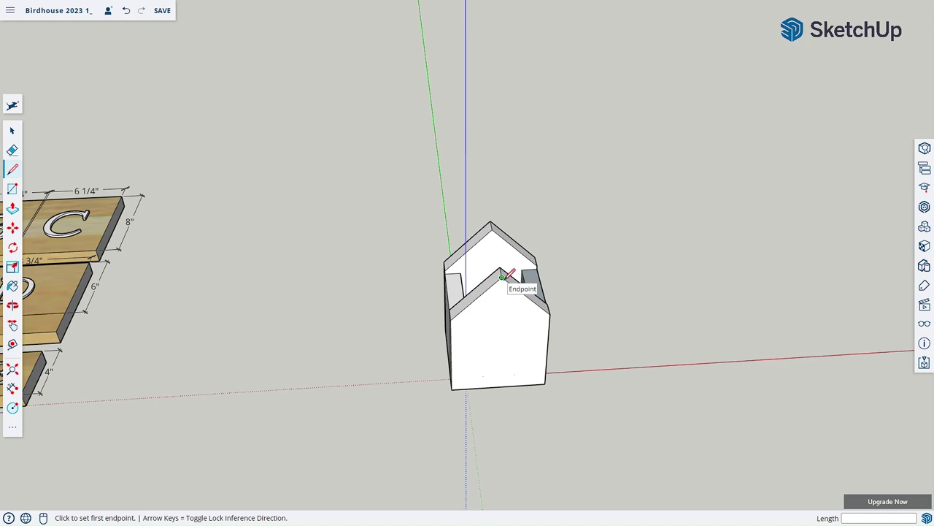
# - Extend the ridge 1" past the peak, run a line down to the eave, and close the face
pyautogui.moveTo(507, 267)
pyautogui.mouseDown(button='middle')
pyautogui.moveTo(519, 264)
pyautogui.moveTo(508, 331)
pyautogui.mouseUp(button='middle')
pyautogui.scroll(3, 509, 321)
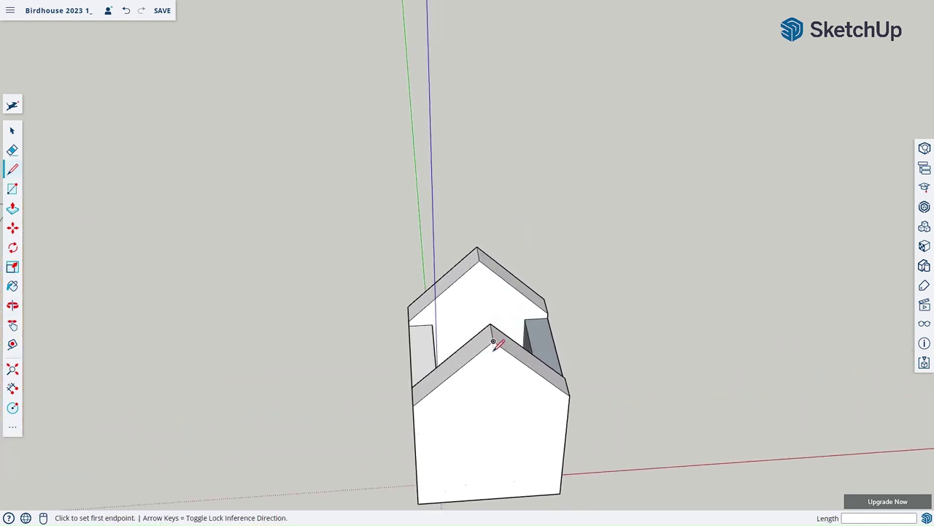
pyautogui.click(495, 341)
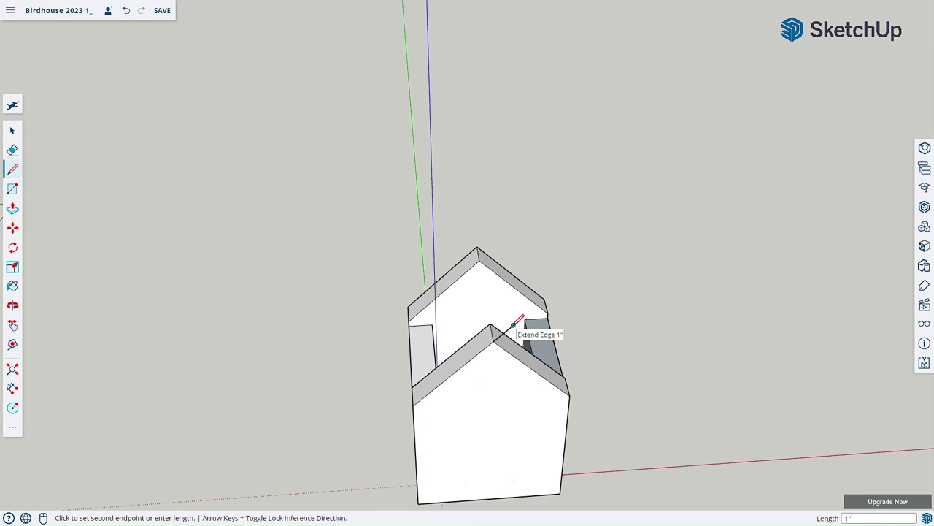
pyautogui.moveTo(538, 322)
pyautogui.mouseDown(button='middle')
pyautogui.moveTo(492, 299)
pyautogui.moveTo(663, 314)
pyautogui.moveTo(698, 276)
pyautogui.moveTo(551, 175)
pyautogui.moveTo(517, 256)
pyautogui.mouseUp(button='middle')
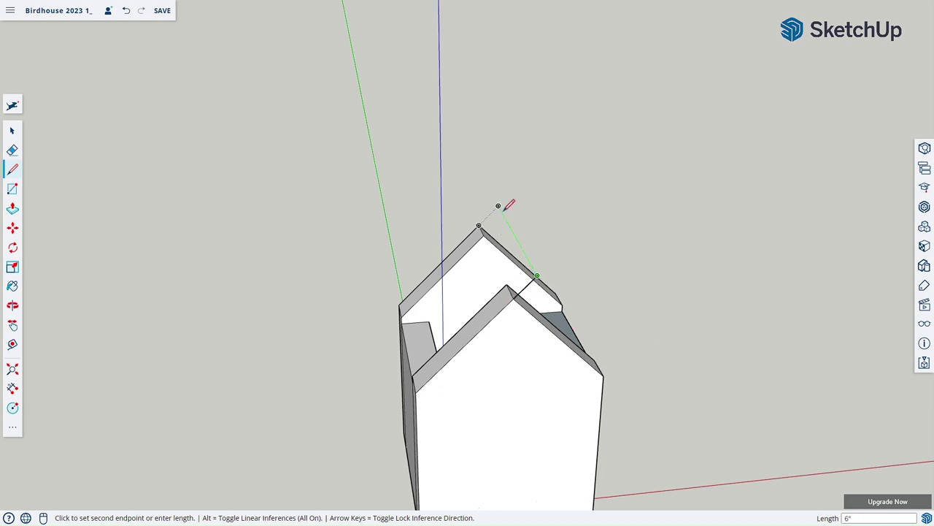
pyautogui.moveTo(502, 227); pyautogui.dragTo(502, 276, button='middle')
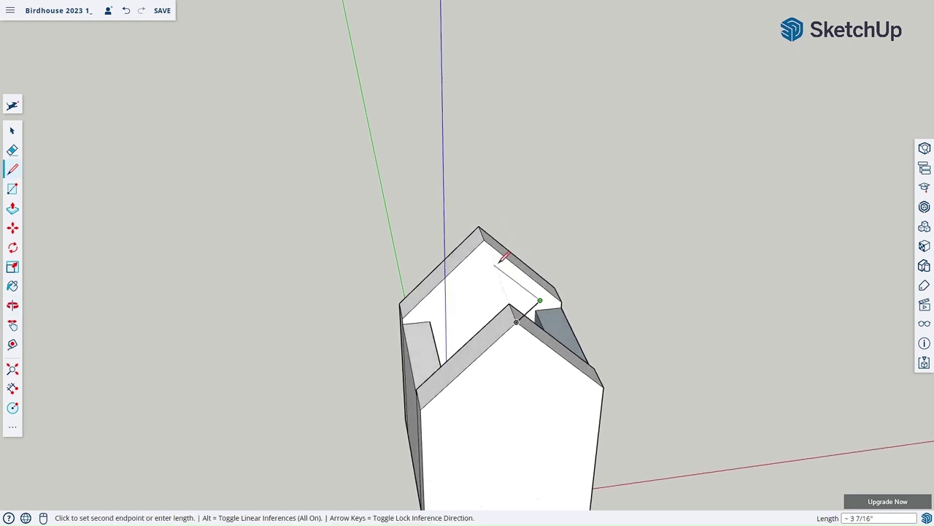
pyautogui.press('Escape')
pyautogui.click(478, 226)
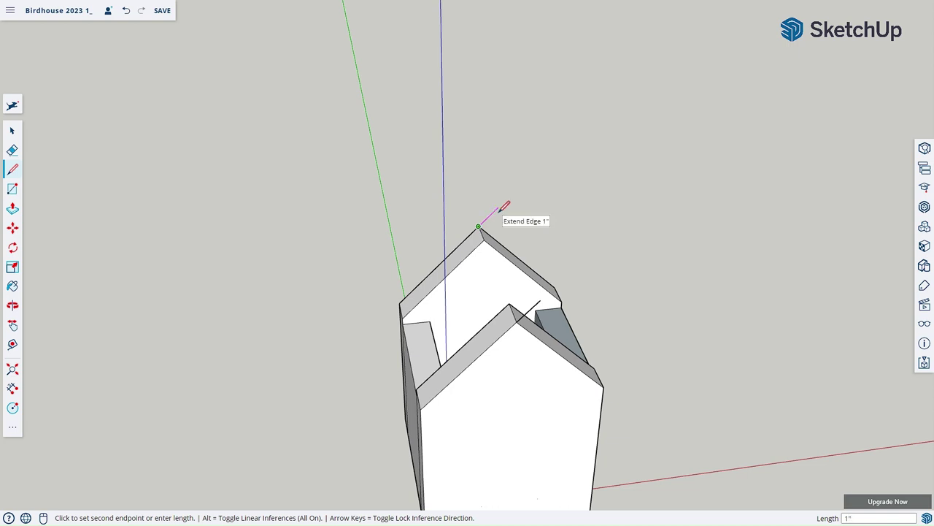
pyautogui.click(500, 209)
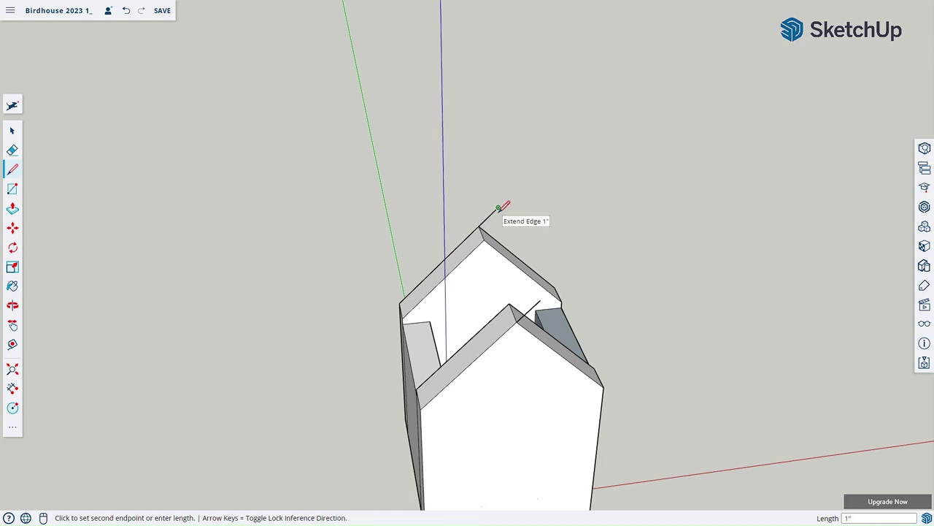
pyautogui.click(540, 300)
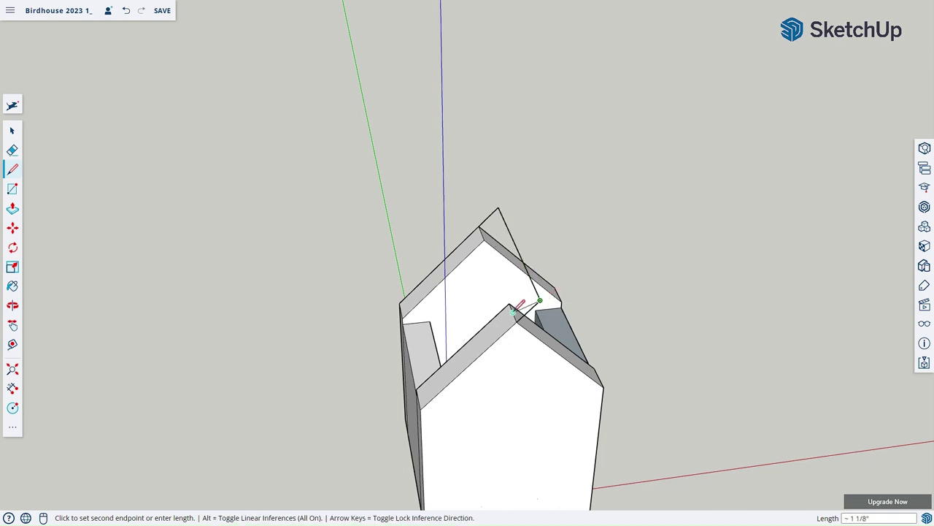
pyautogui.moveTo(463, 271); pyautogui.dragTo(540, 281, button='middle')
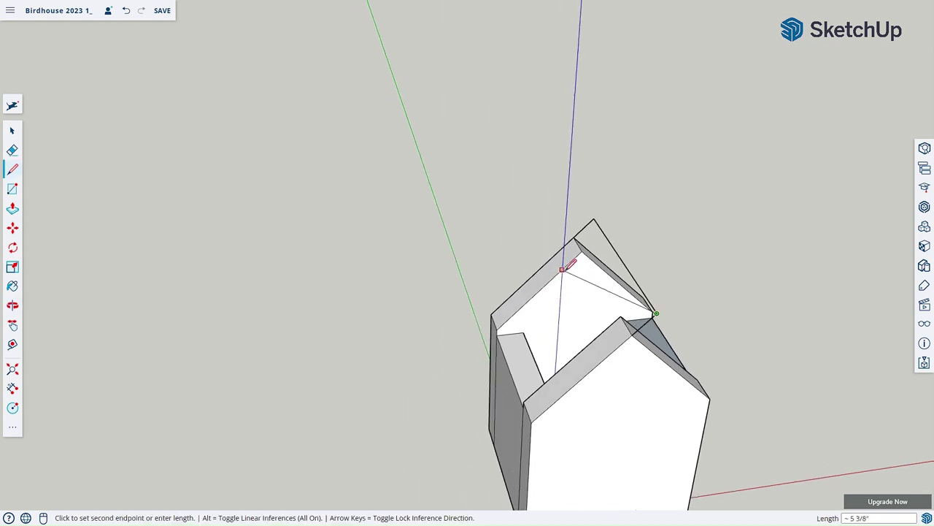
pyautogui.click(568, 262)
pyautogui.moveTo(624, 259)
pyautogui.mouseDown(button='middle')
pyautogui.moveTo(463, 184)
pyautogui.moveTo(394, 100)
pyautogui.moveTo(384, 129)
pyautogui.moveTo(394, 142)
pyautogui.mouseUp(button='middle')
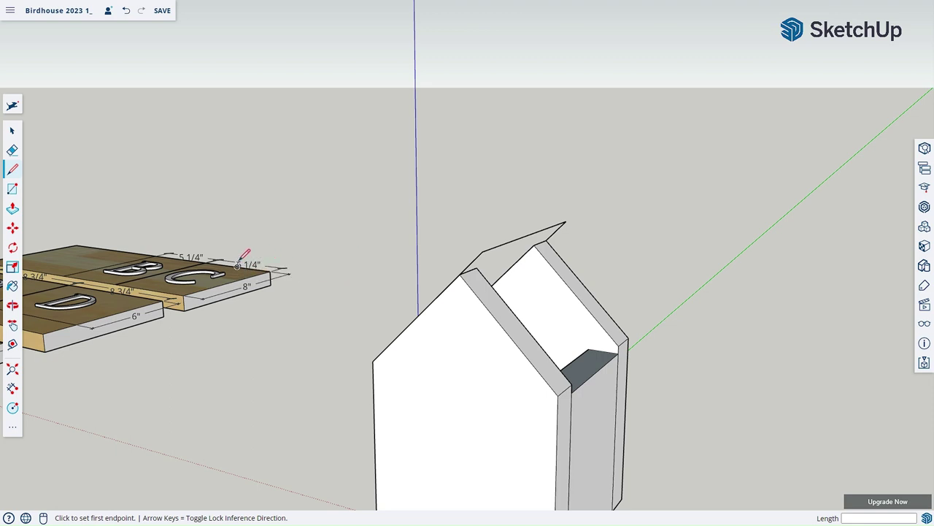
# - Draw a 6.25" edge from the roof corner to the wall corner, closing the roof outline into a face
pyautogui.moveTo(282, 258)
pyautogui.mouseDown(button='middle')
pyautogui.moveTo(365, 287)
pyautogui.moveTo(445, 261)
pyautogui.mouseUp(button='middle')
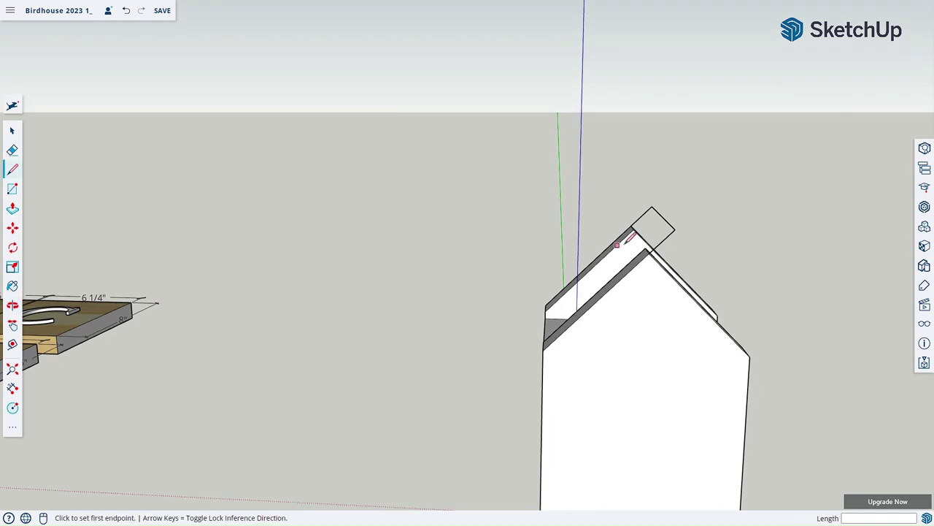
pyautogui.click(675, 230)
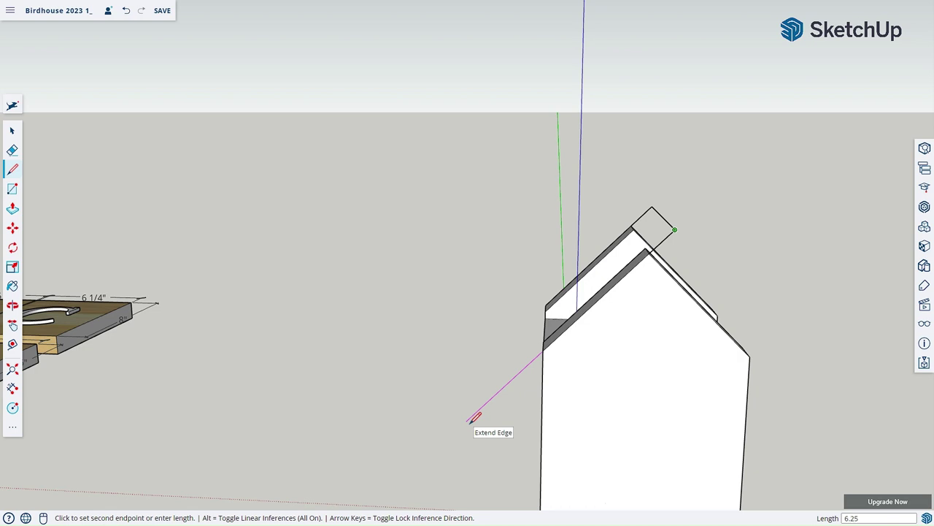
pyautogui.press('Return')
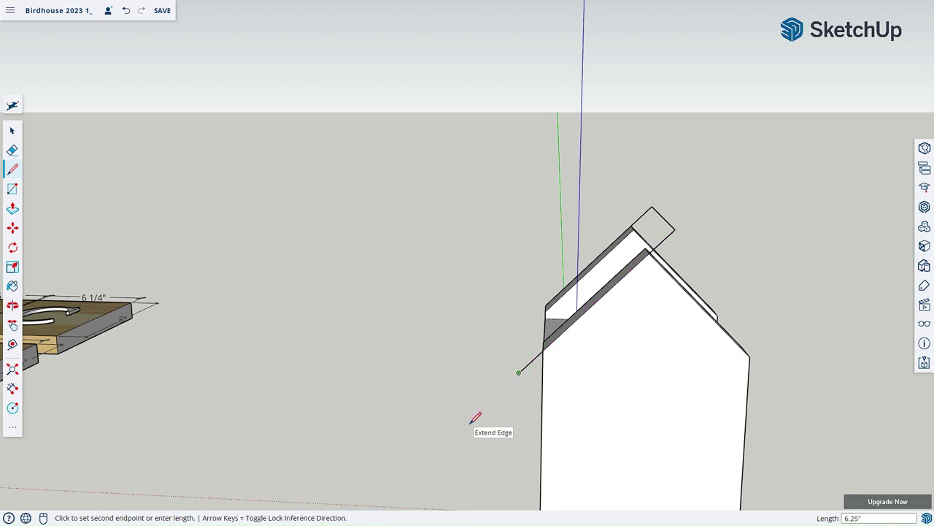
pyautogui.moveTo(480, 390); pyautogui.dragTo(650, 343, button='middle')
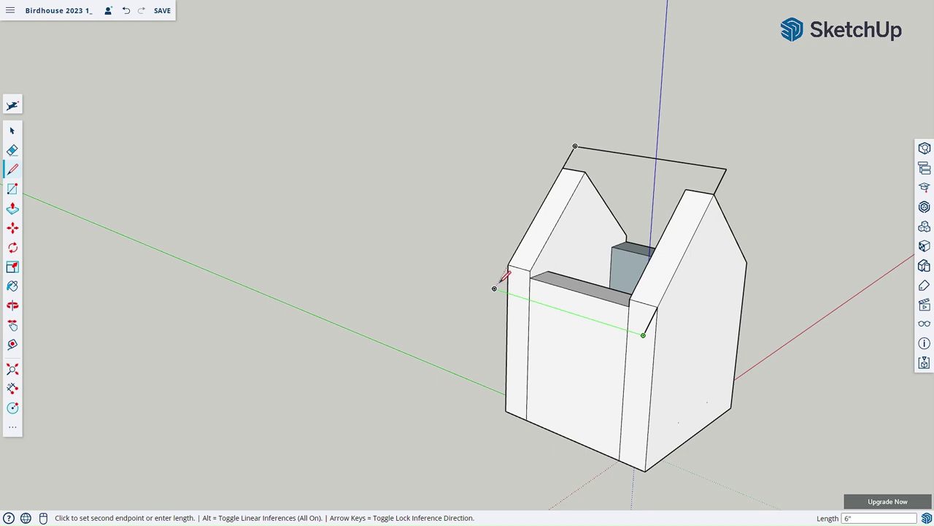
pyautogui.click(494, 288)
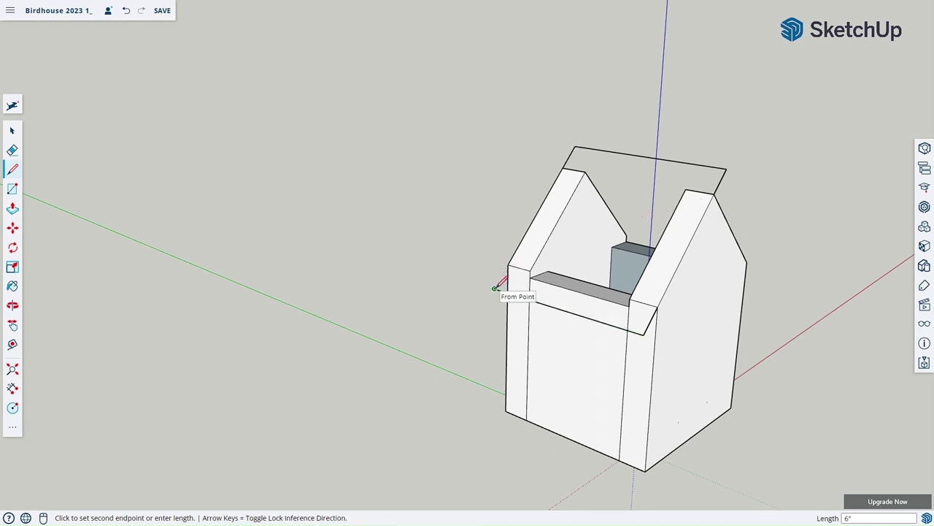
pyautogui.click(510, 266)
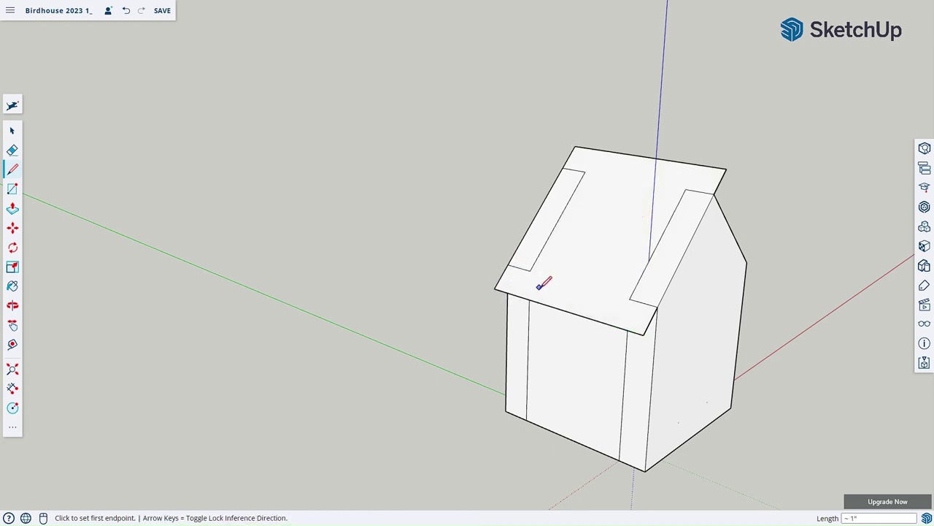
pyautogui.scroll(-2, 688, 267)
pyautogui.moveTo(720, 246)
pyautogui.mouseDown(button='middle')
pyautogui.moveTo(563, 235)
pyautogui.moveTo(519, 219)
pyautogui.moveTo(569, 280)
pyautogui.moveTo(671, 347)
pyautogui.moveTo(672, 317)
pyautogui.moveTo(582, 311)
pyautogui.moveTo(574, 324)
pyautogui.moveTo(584, 313)
pyautogui.mouseUp(button='middle')
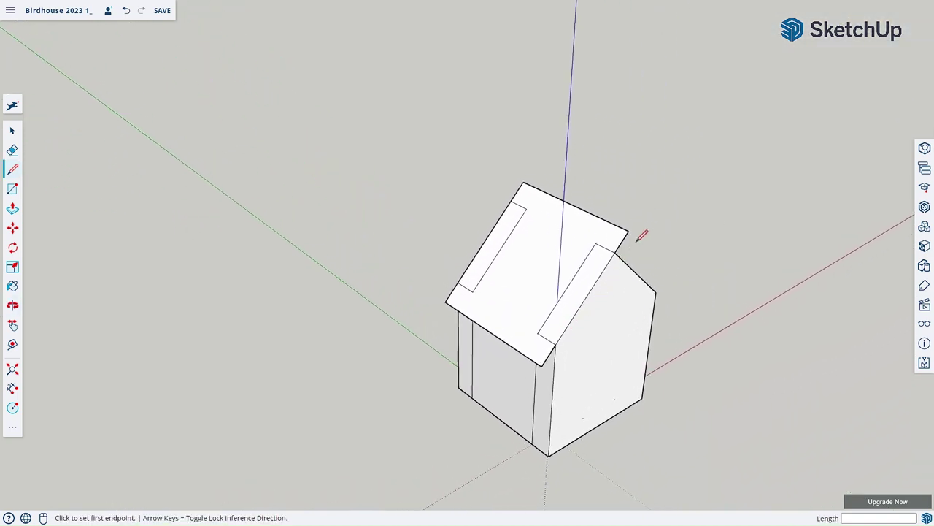
pyautogui.moveTo(626, 281); pyautogui.dragTo(549, 208, button='middle')
pyautogui.click(493, 170)
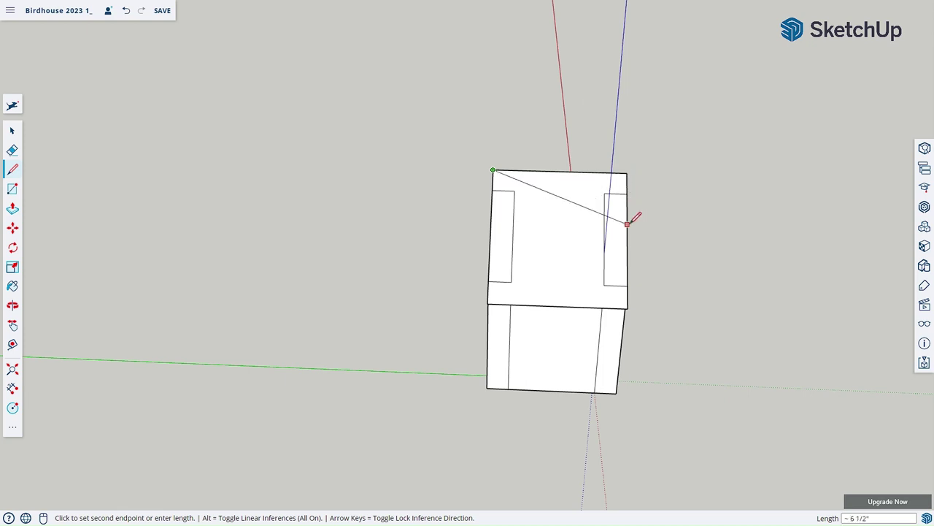
pyautogui.press('Escape')
pyautogui.moveTo(618, 202); pyautogui.dragTo(345, 194, button='middle')
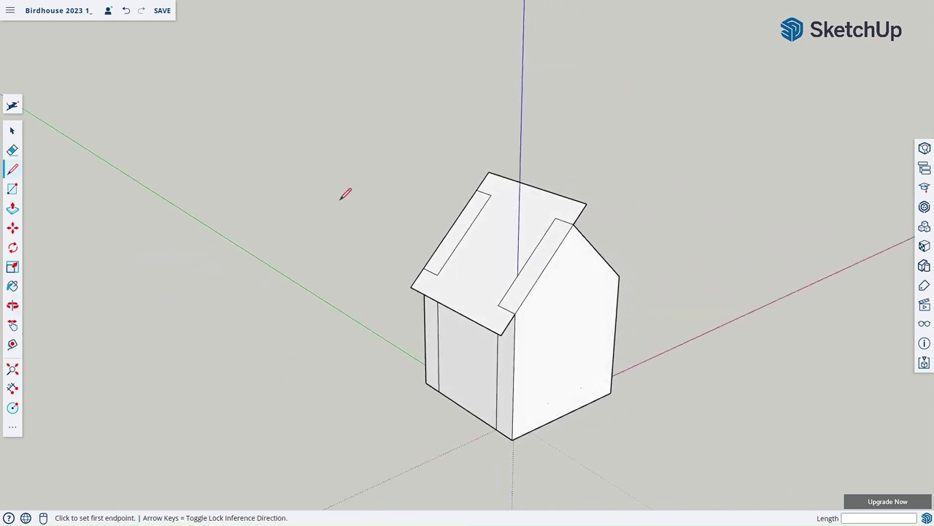
# - Thicken the roof face by 1" and draw lines across the ridge piece and notch corners
pyautogui.press('p')
pyautogui.click(496, 244)
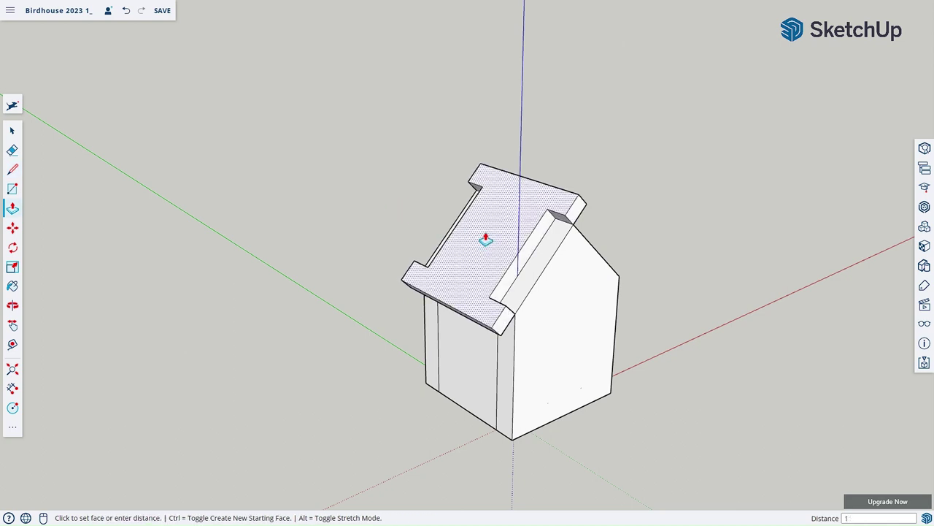
pyautogui.press('Return')
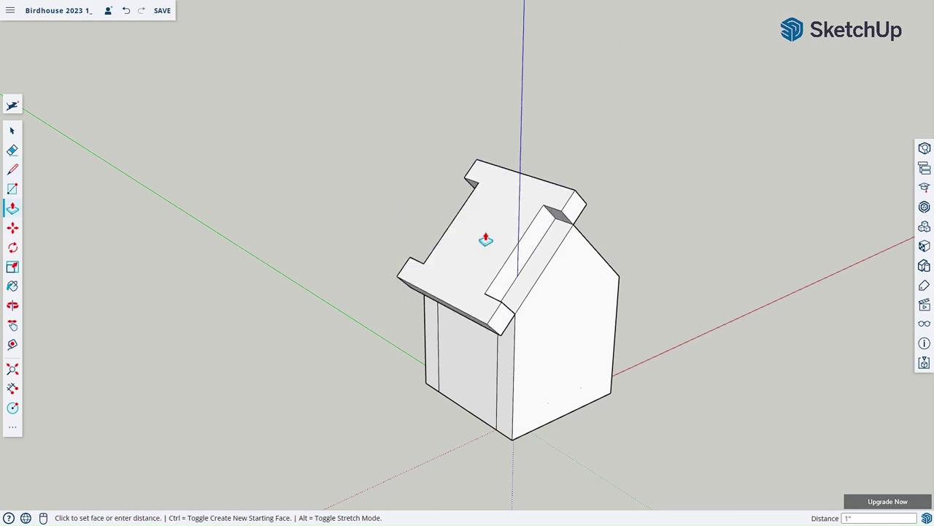
pyautogui.press('l')
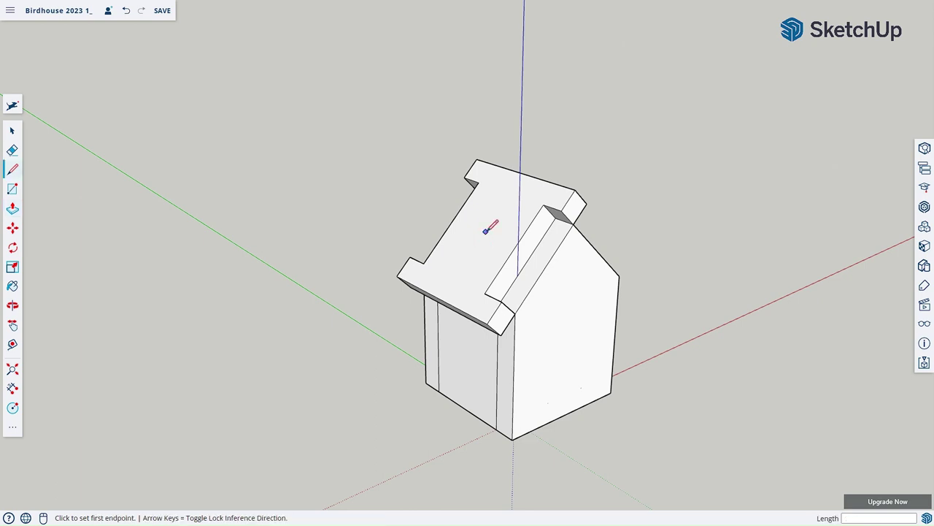
pyautogui.click(561, 211)
pyautogui.click(501, 302)
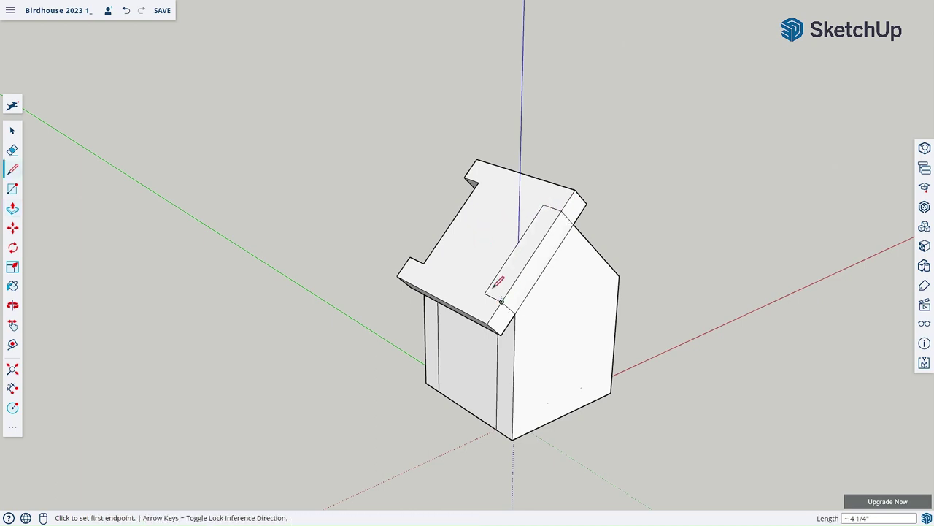
pyautogui.click(464, 177)
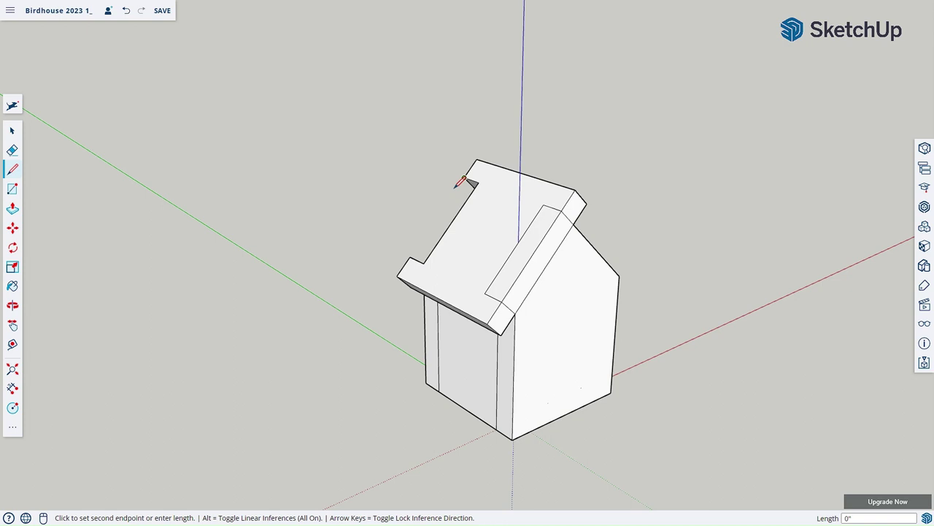
pyautogui.click(414, 253)
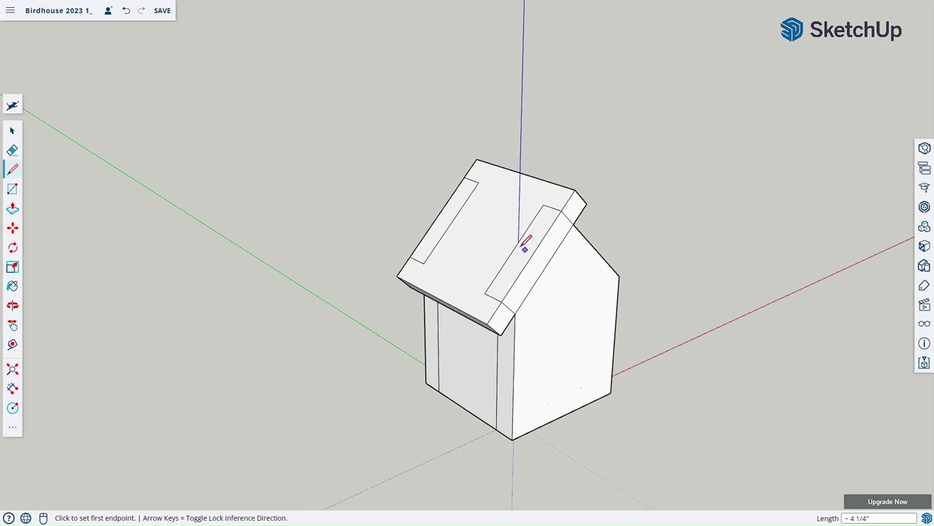
# - Erase the leftover inner rectangle edges on the roof and begin extending its end face
pyautogui.press('e')
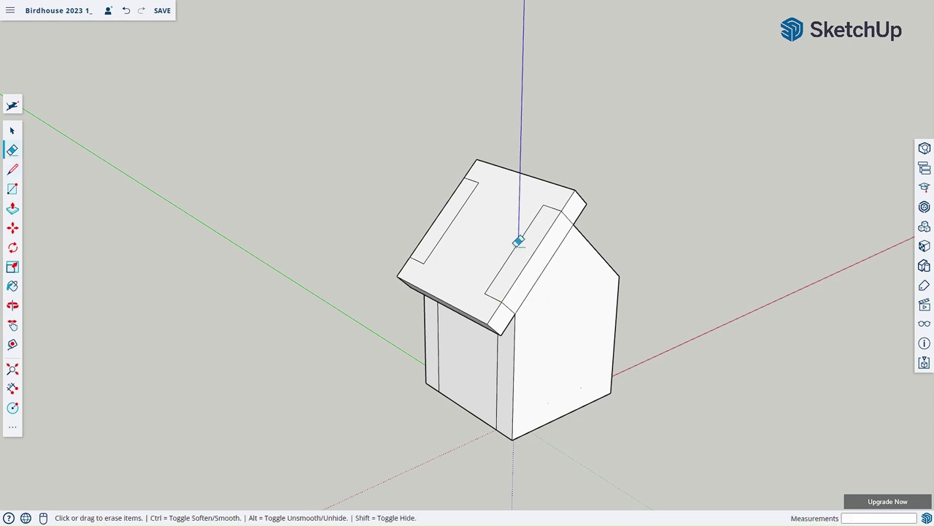
pyautogui.click(518, 241)
pyautogui.click(493, 292)
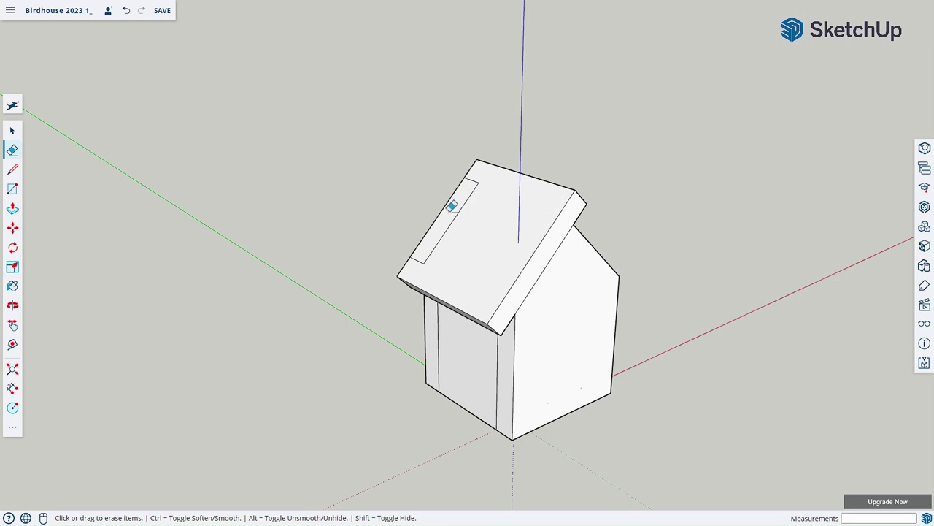
pyautogui.moveTo(459, 211); pyautogui.dragTo(474, 183)
pyautogui.moveTo(563, 307)
pyautogui.mouseDown(button='middle')
pyautogui.moveTo(580, 317)
pyautogui.moveTo(530, 287)
pyautogui.mouseUp(button='middle')
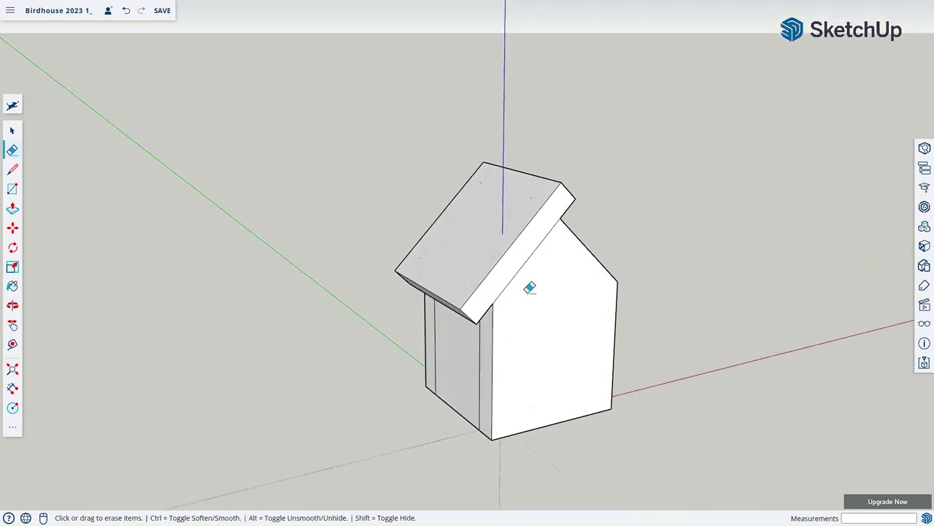
pyautogui.press('p')
pyautogui.click(517, 267)
pyautogui.click(529, 272)
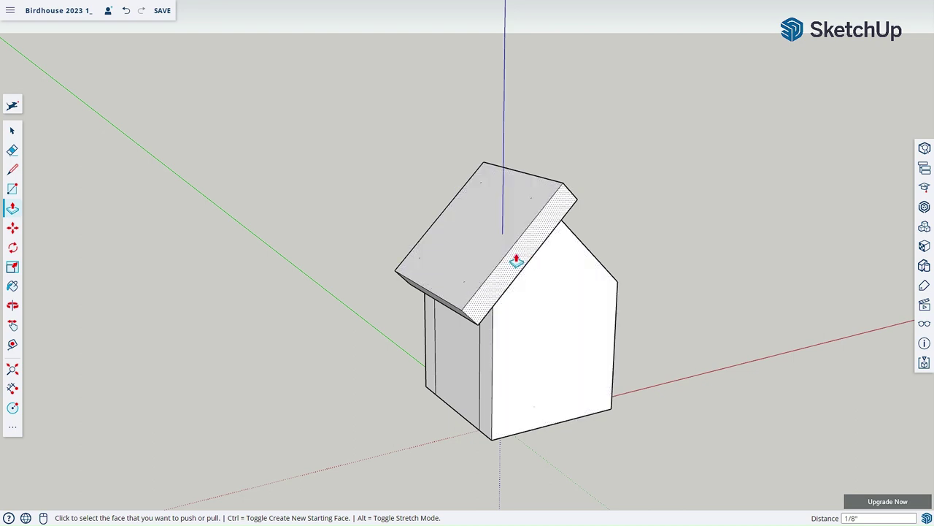
# - Push/Pull one roof end face outward so it overhangs the gable wall
pyautogui.click(517, 258)
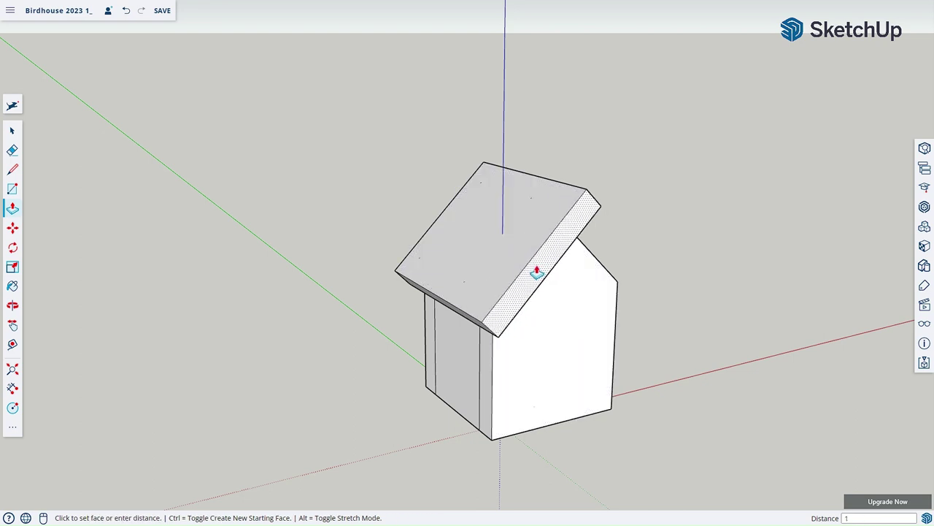
pyautogui.click(537, 272)
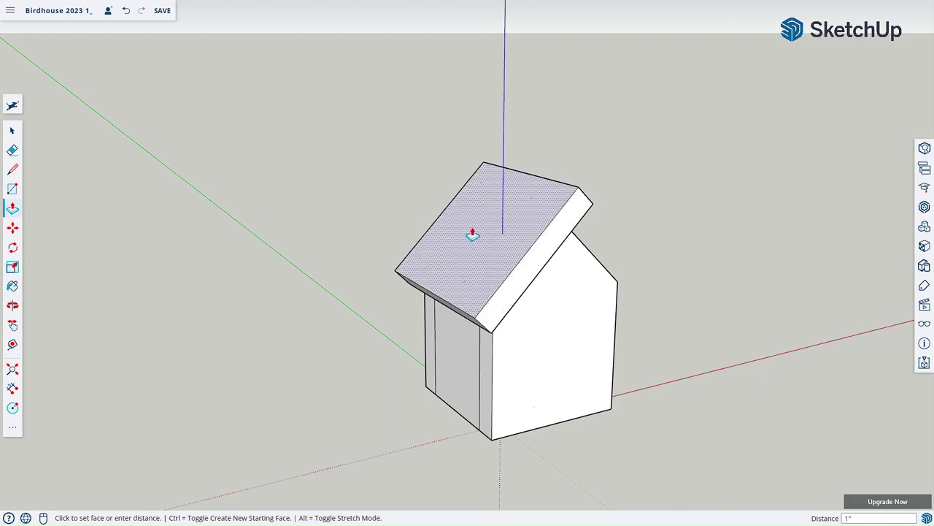
pyautogui.moveTo(424, 195); pyautogui.dragTo(481, 140, button='middle')
pyautogui.moveTo(541, 223); pyautogui.dragTo(711, 253, button='middle')
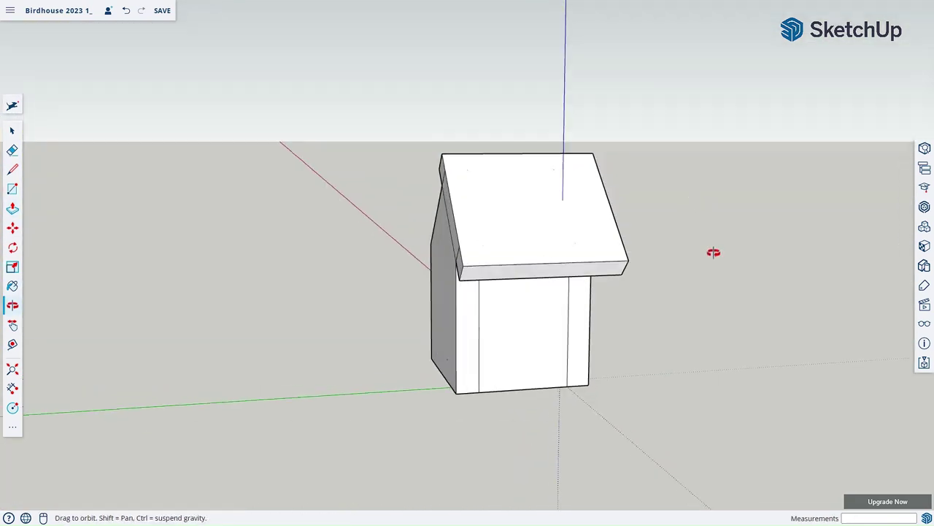
pyautogui.moveTo(394, 249); pyautogui.dragTo(584, 294, button='middle')
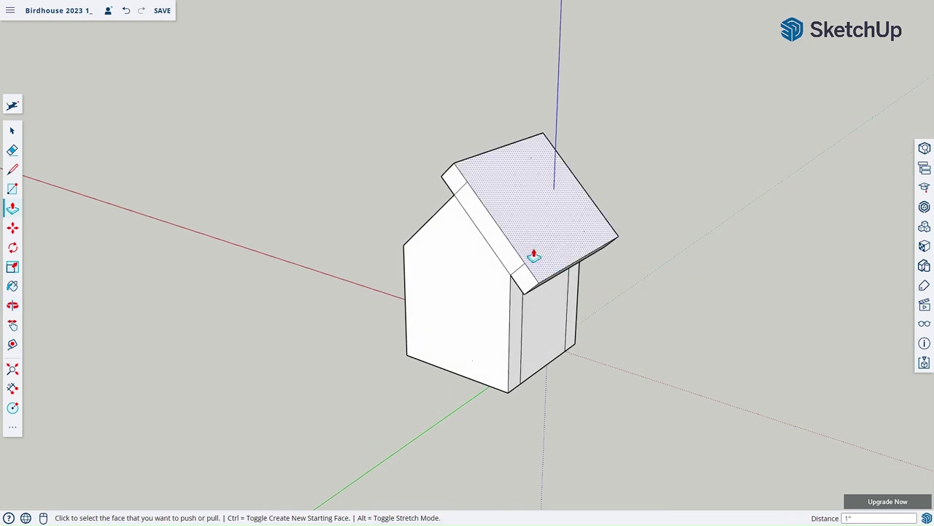
# - Extend the opposite roof end face by 1" to overhang the other end
pyautogui.press('e')
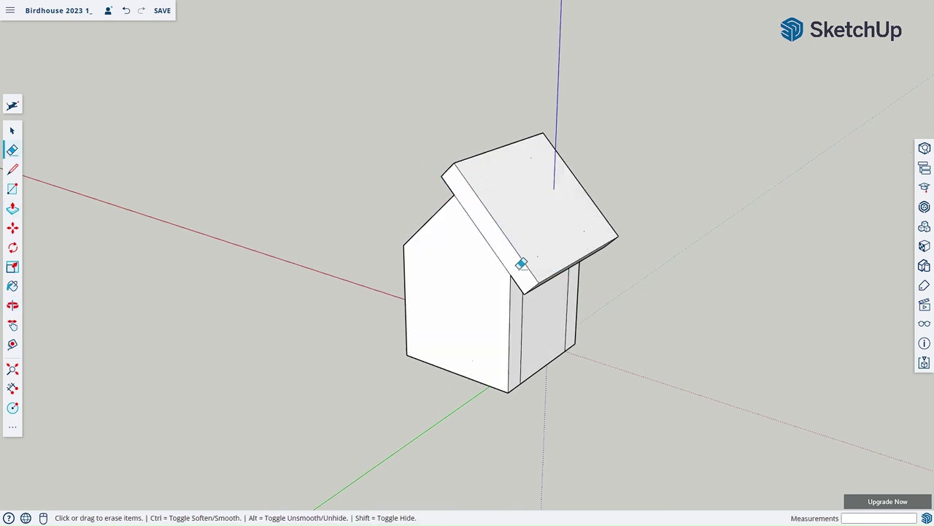
pyautogui.press('p')
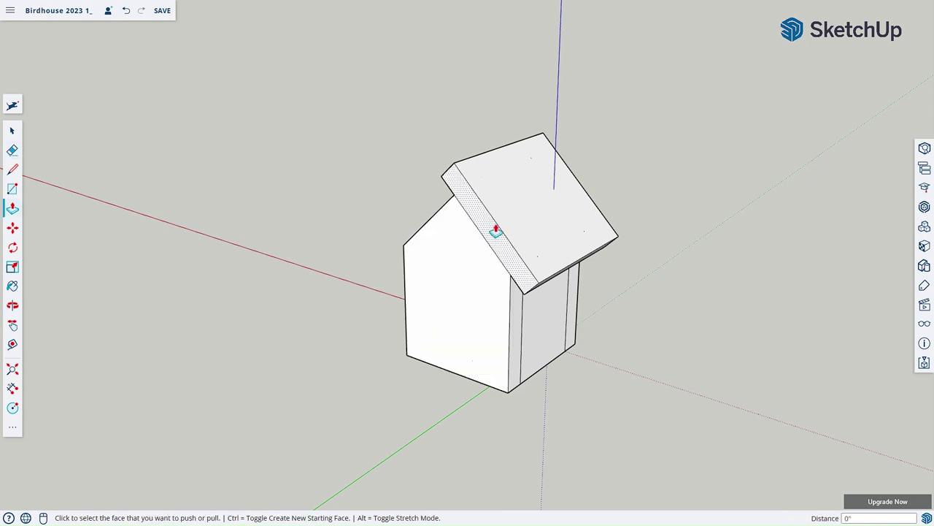
pyautogui.click(494, 232)
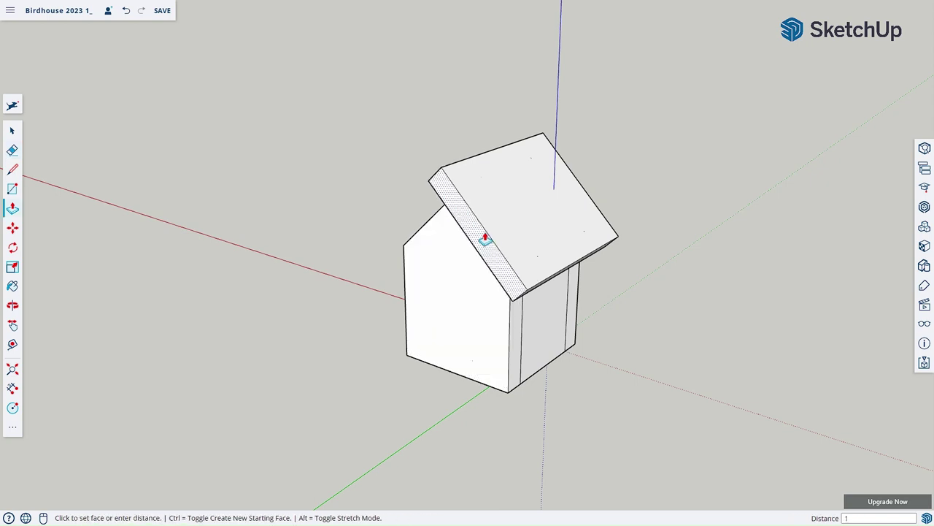
pyautogui.click(474, 226)
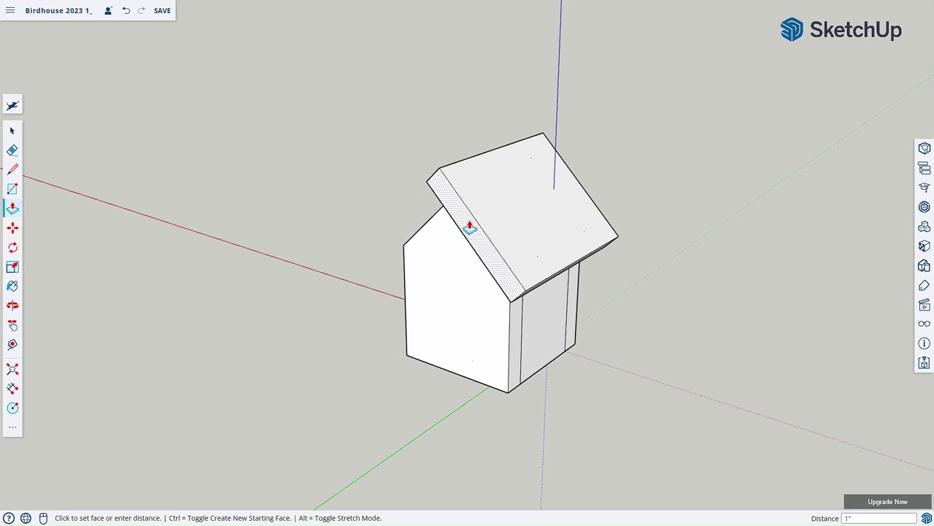
pyautogui.moveTo(618, 277); pyautogui.dragTo(473, 307, button='middle')
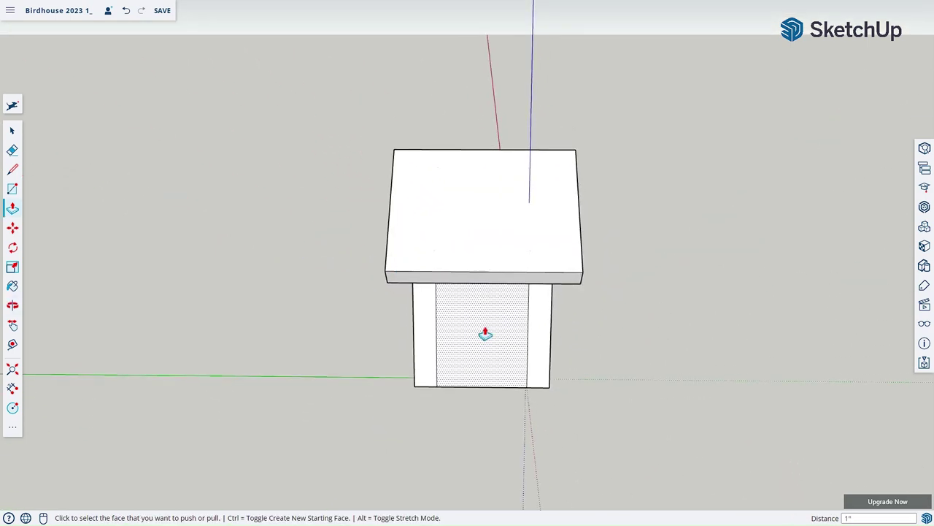
pyautogui.moveTo(635, 299); pyautogui.dragTo(268, 277, button='middle')
pyautogui.moveTo(586, 279); pyautogui.dragTo(311, 338, button='middle')
# - From a three-quarter view, begin a line at the roof's lower edge above the front wall
pyautogui.moveTo(572, 294); pyautogui.dragTo(301, 259, button='middle')
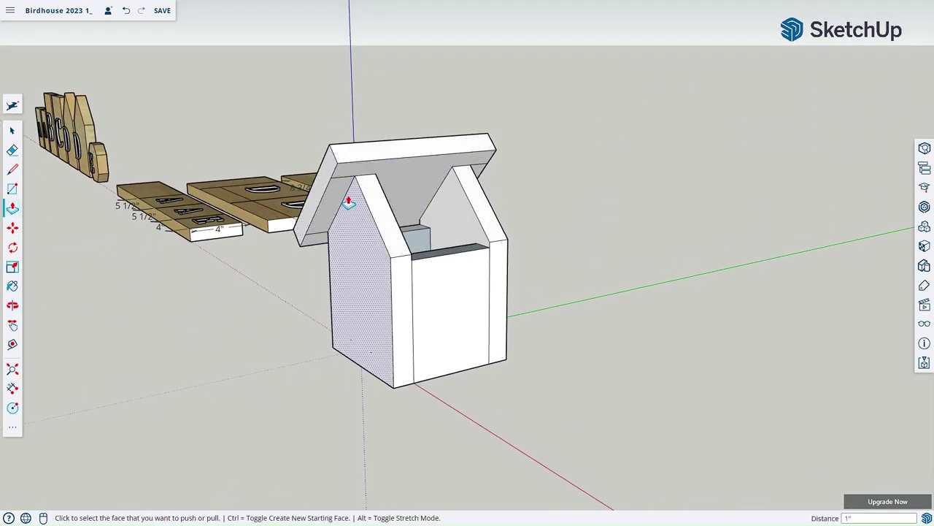
pyautogui.press('e')
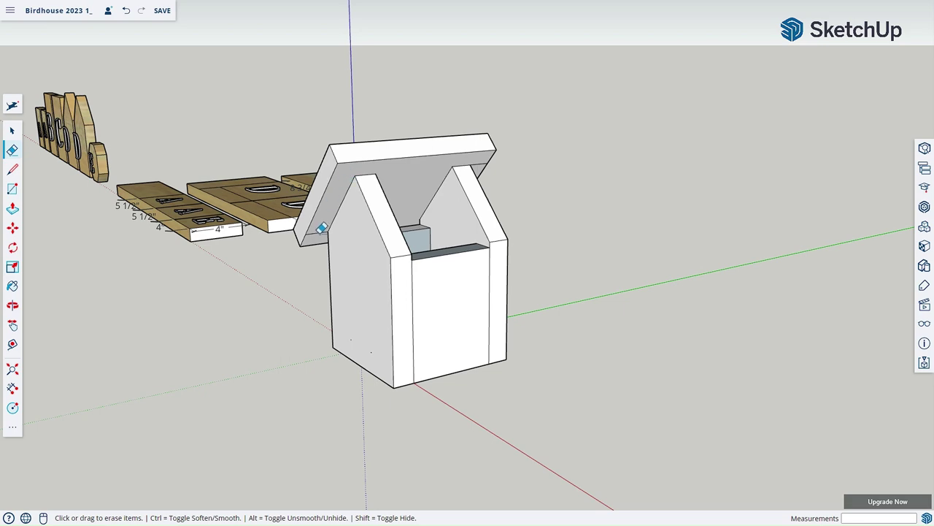
pyautogui.moveTo(560, 221)
pyautogui.mouseDown(button='middle')
pyautogui.moveTo(346, 225)
pyautogui.moveTo(386, 161)
pyautogui.mouseUp(button='middle')
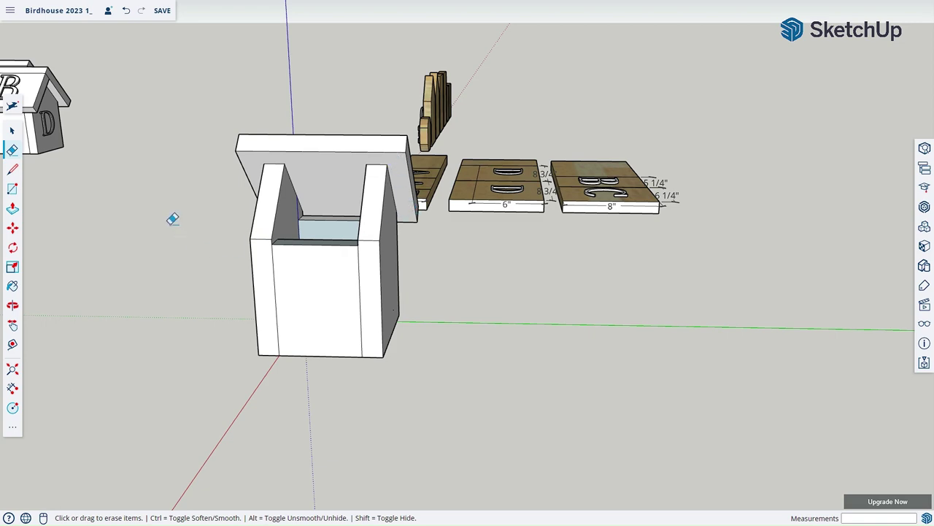
pyautogui.moveTo(173, 216)
pyautogui.mouseDown(button='middle')
pyautogui.moveTo(298, 261)
pyautogui.moveTo(380, 250)
pyautogui.moveTo(368, 223)
pyautogui.mouseUp(button='middle')
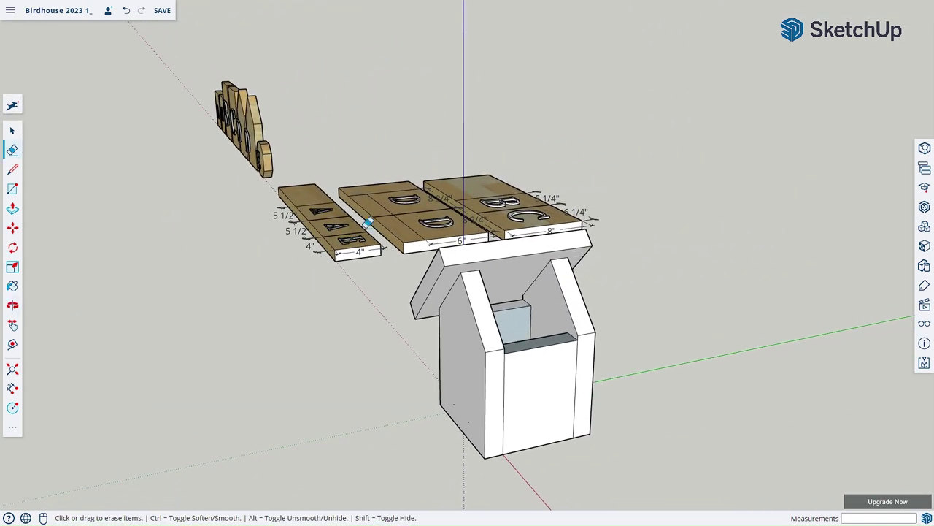
pyautogui.moveTo(470, 200)
pyautogui.mouseDown(button='middle')
pyautogui.moveTo(482, 219)
pyautogui.moveTo(474, 263)
pyautogui.moveTo(510, 238)
pyautogui.moveTo(523, 274)
pyautogui.moveTo(560, 309)
pyautogui.moveTo(563, 298)
pyautogui.mouseUp(button='middle')
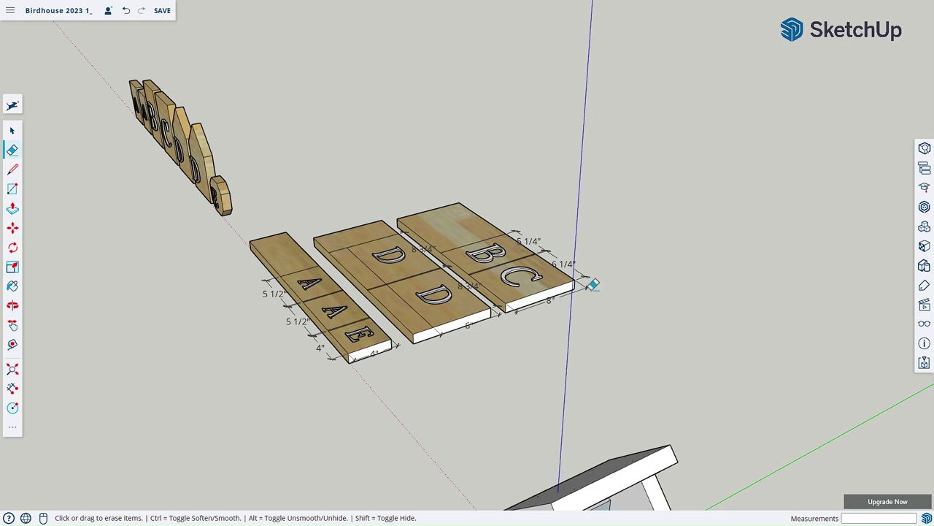
pyautogui.moveTo(592, 285); pyautogui.dragTo(495, 140, button='middle')
pyautogui.moveTo(392, 252)
pyautogui.mouseDown(button='middle')
pyautogui.moveTo(396, 267)
pyautogui.moveTo(503, 242)
pyautogui.mouseUp(button='middle')
pyautogui.scroll(3, 474, 219)
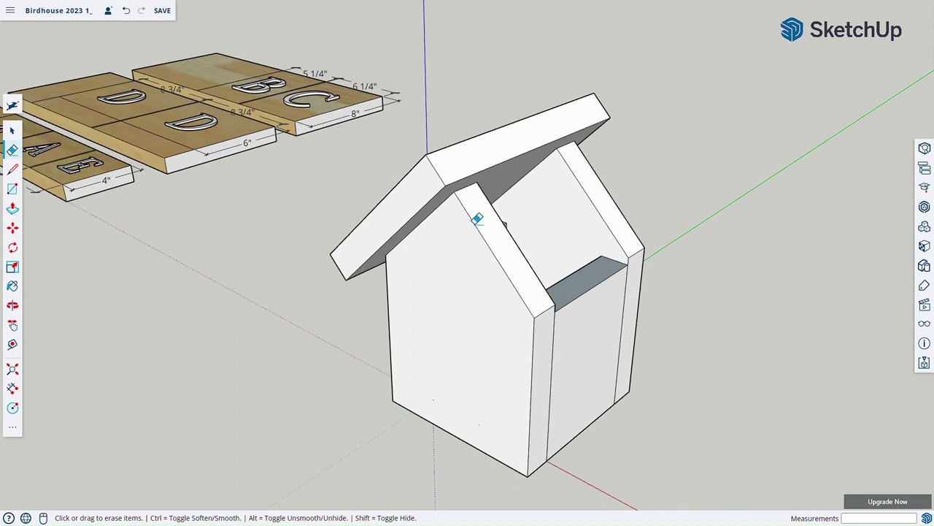
pyautogui.press('l')
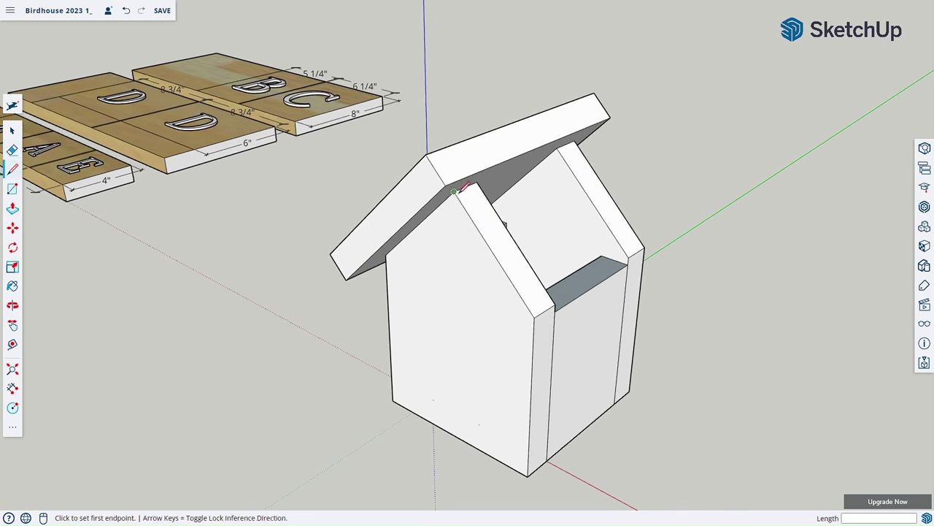
pyautogui.click(454, 191)
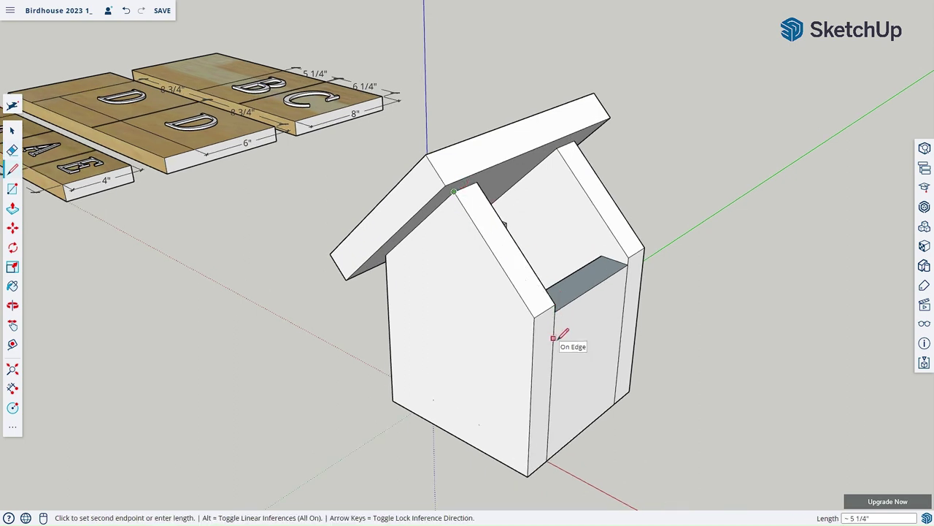
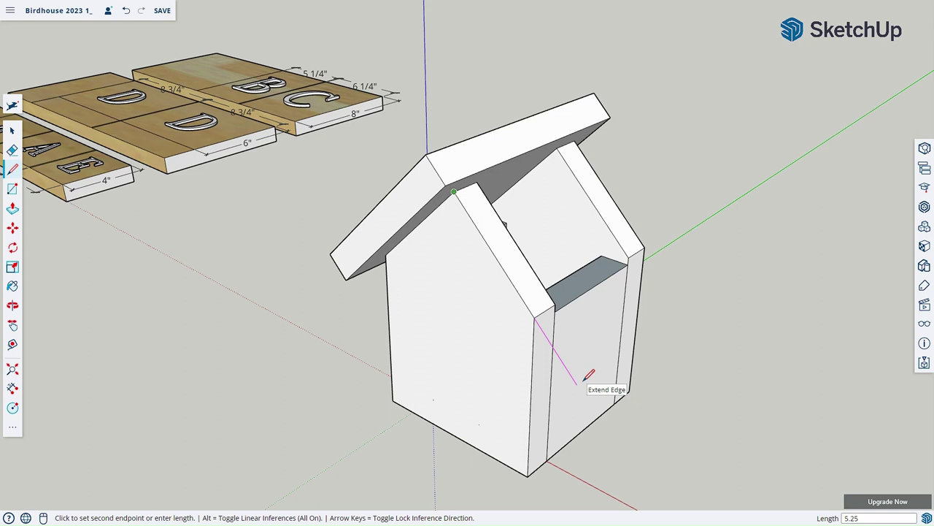
# - Draw guide edges from the roof corner, including a 6-inch edge along the green axis, to the house corner
pyautogui.press('Return')
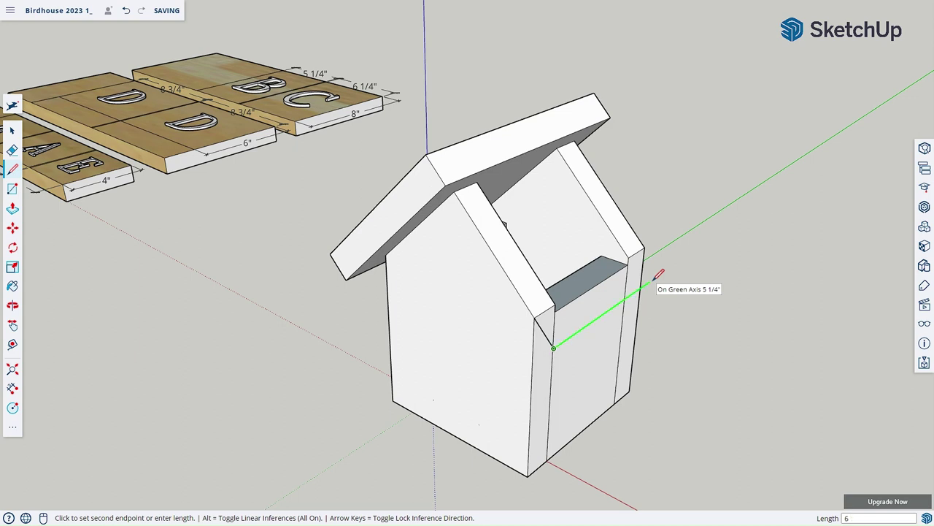
pyautogui.press('Return')
pyautogui.click(659, 274)
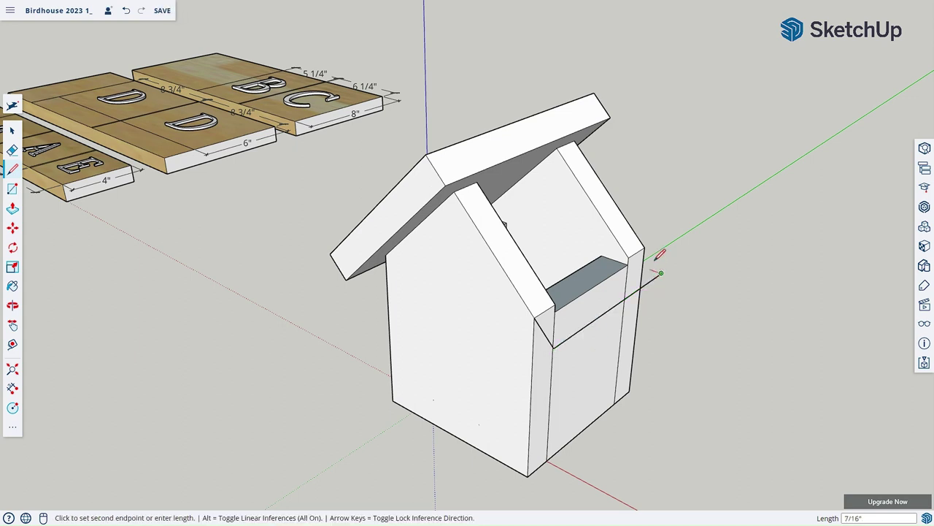
pyautogui.click(646, 246)
pyautogui.press('Escape')
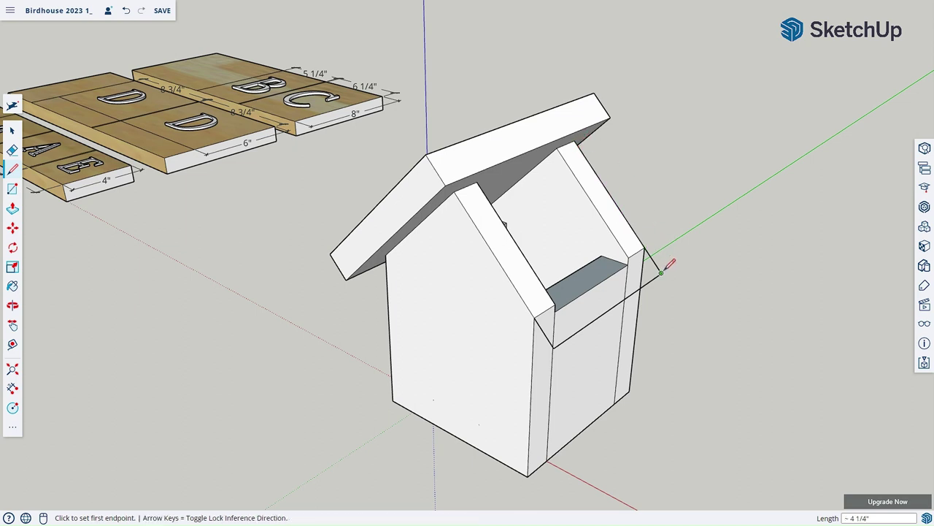
# - Draw lines across the post corners to close a face over the box top
pyautogui.click(576, 139)
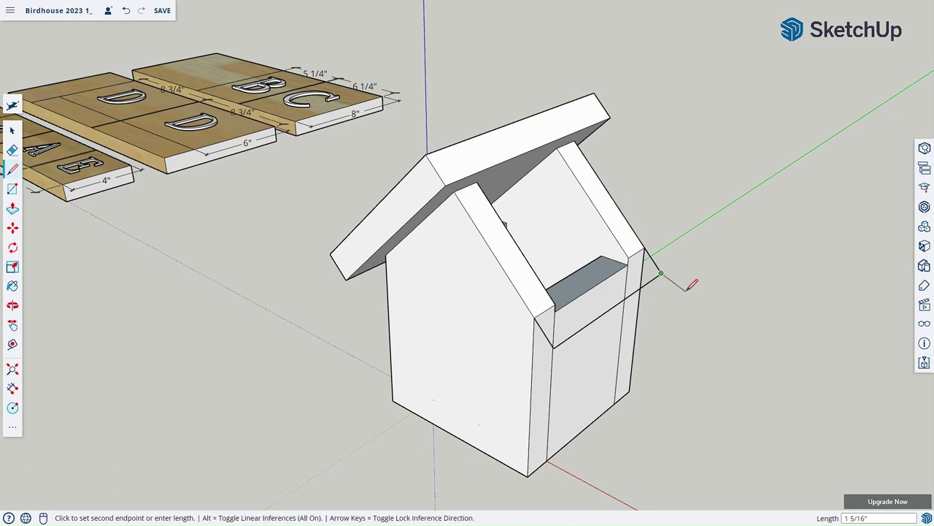
pyautogui.moveTo(671, 276); pyautogui.dragTo(482, 279, button='middle')
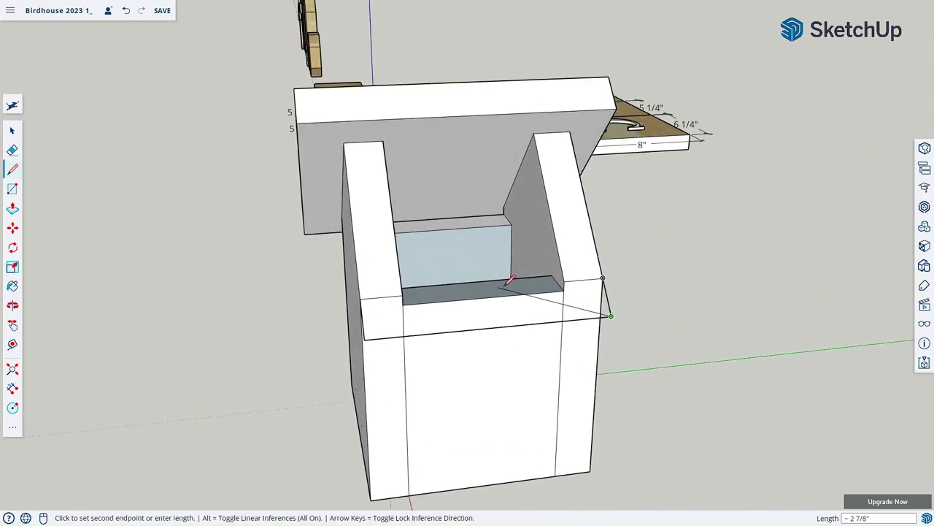
pyautogui.click(587, 277)
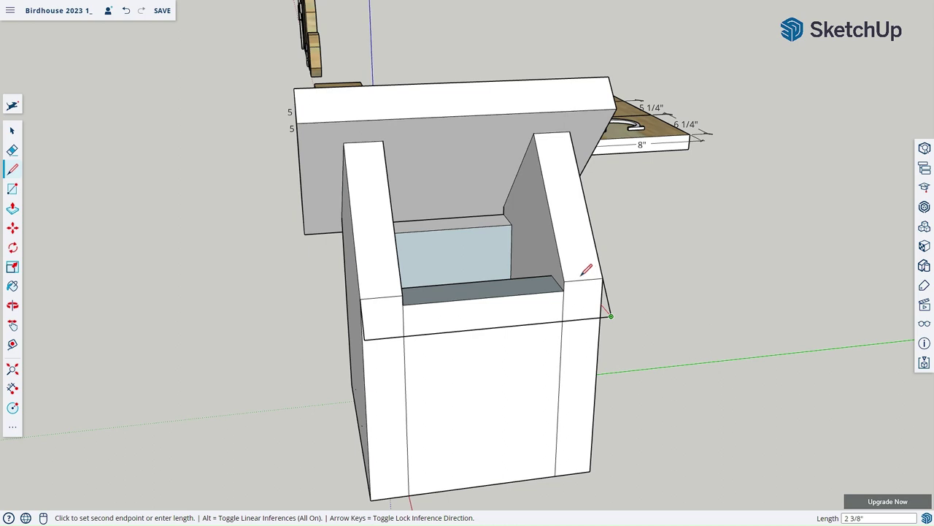
pyautogui.click(343, 143)
pyautogui.click(571, 133)
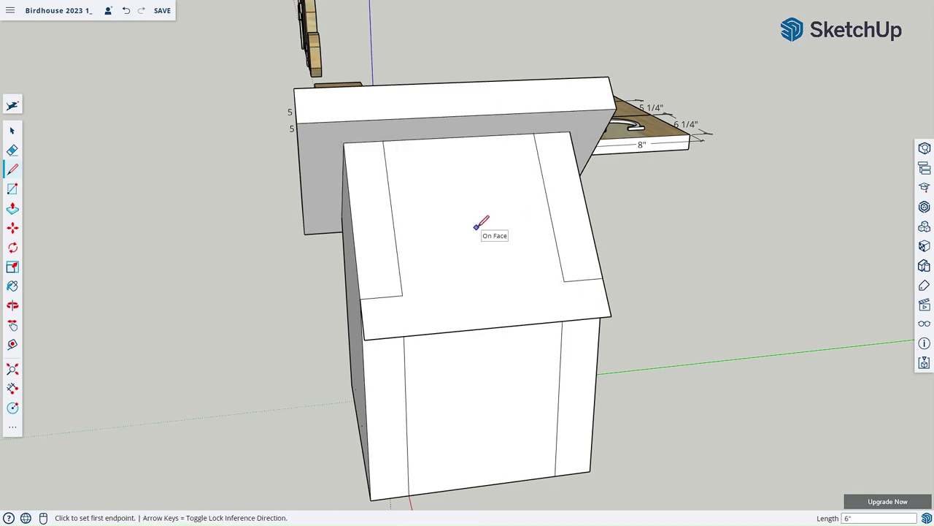
# - Push/pull the new top face up 1 inch to form the roof board
pyautogui.press('p')
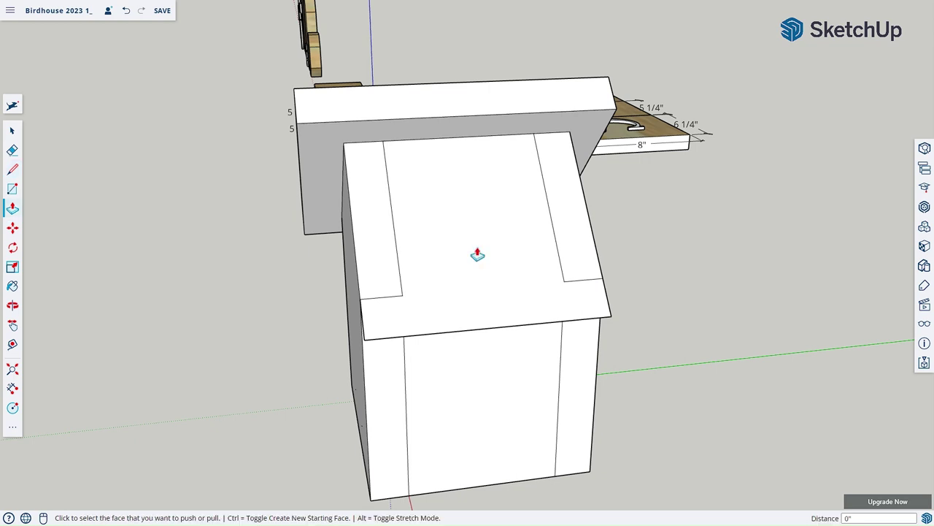
pyautogui.click(477, 255)
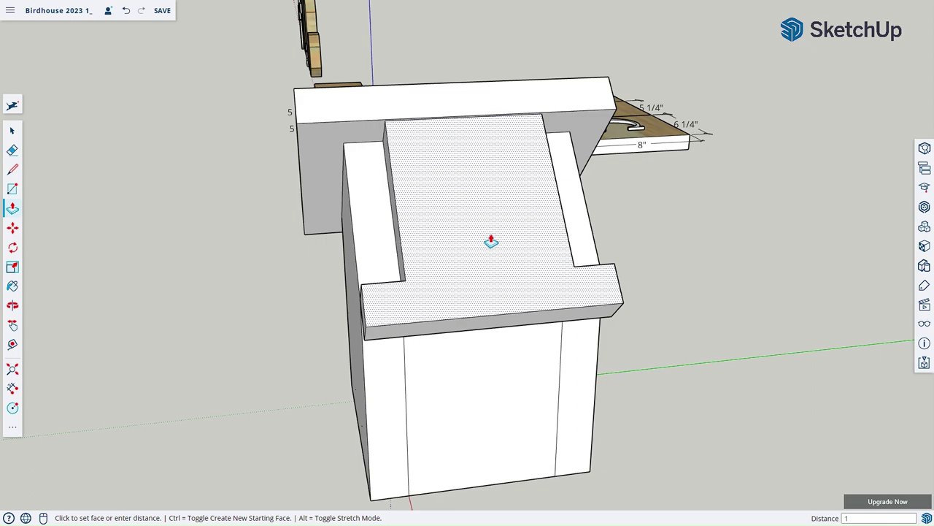
pyautogui.click(491, 241)
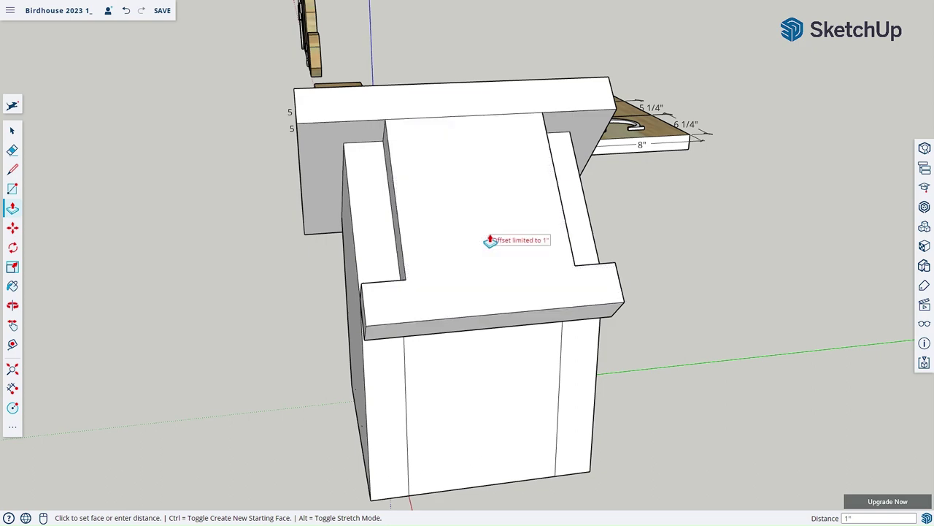
pyautogui.moveTo(453, 243); pyautogui.dragTo(526, 263, button='middle')
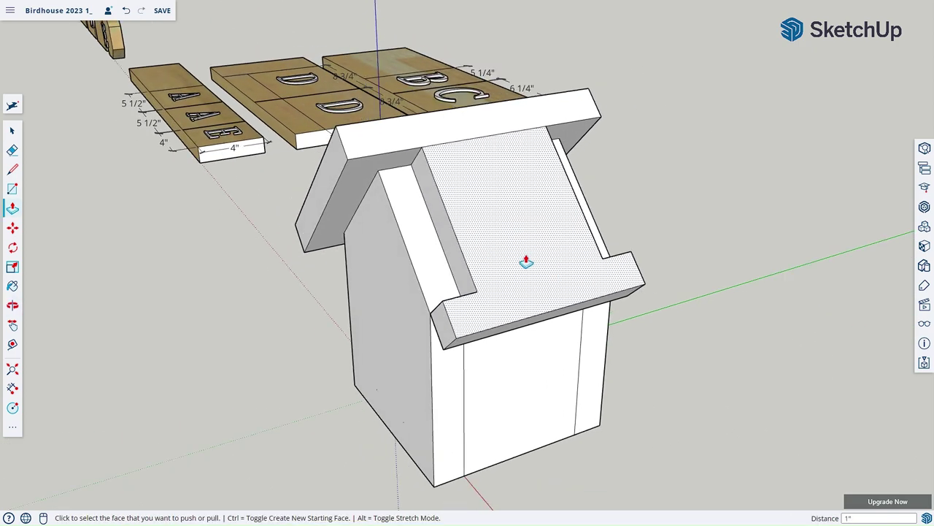
# - Draw edges from both roof corners to split the sloped roof face into strips
pyautogui.press('l')
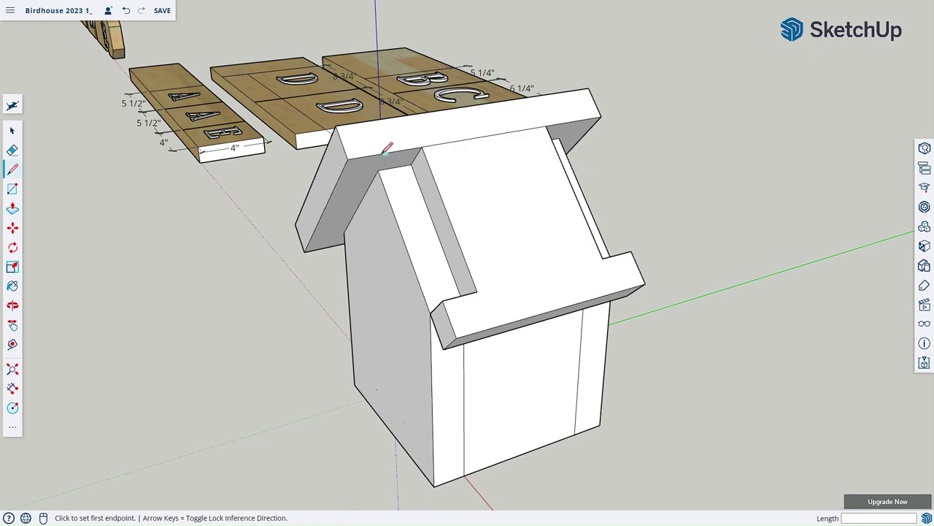
pyautogui.click(442, 300)
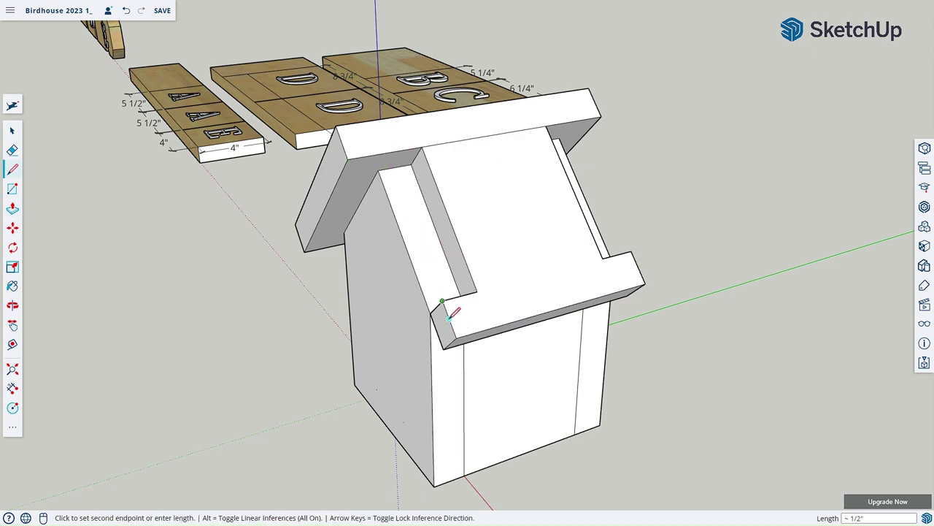
pyautogui.click(389, 153)
pyautogui.click(631, 251)
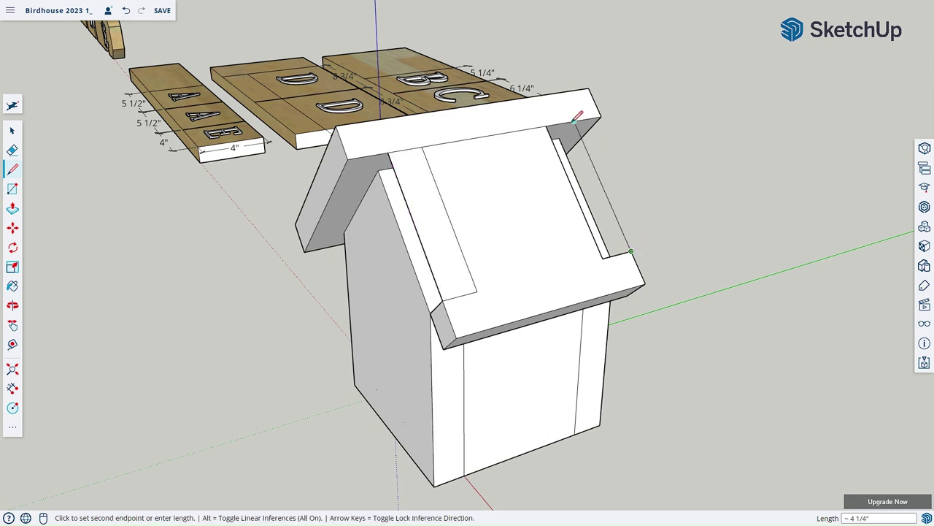
pyautogui.click(575, 121)
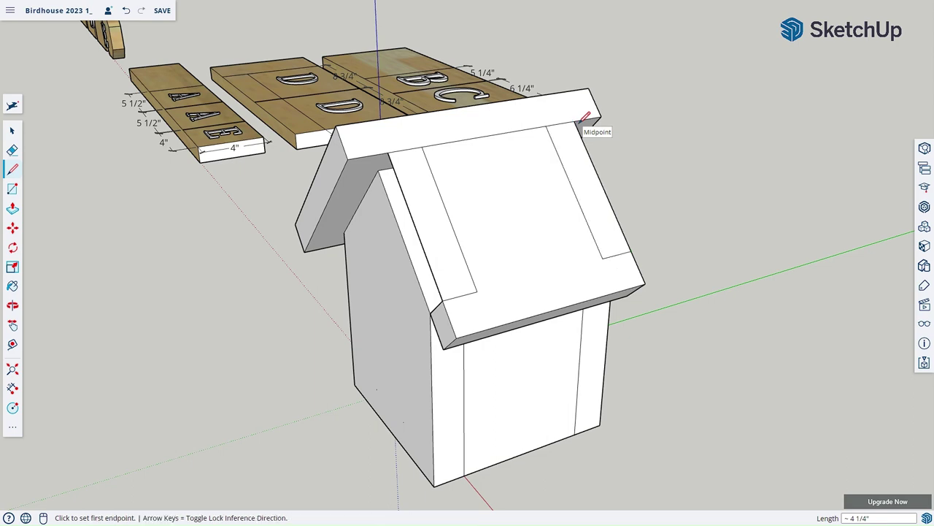
# - Add a 1-inch edge at the roof peak and an edge along the ridge joining the roof faces
pyautogui.moveTo(640, 248); pyautogui.dragTo(443, 164, button='middle')
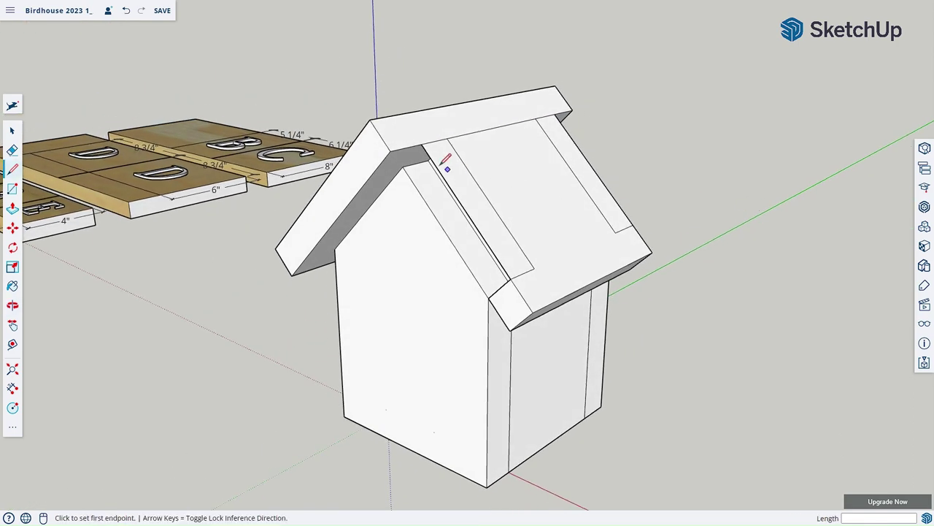
pyautogui.click(421, 144)
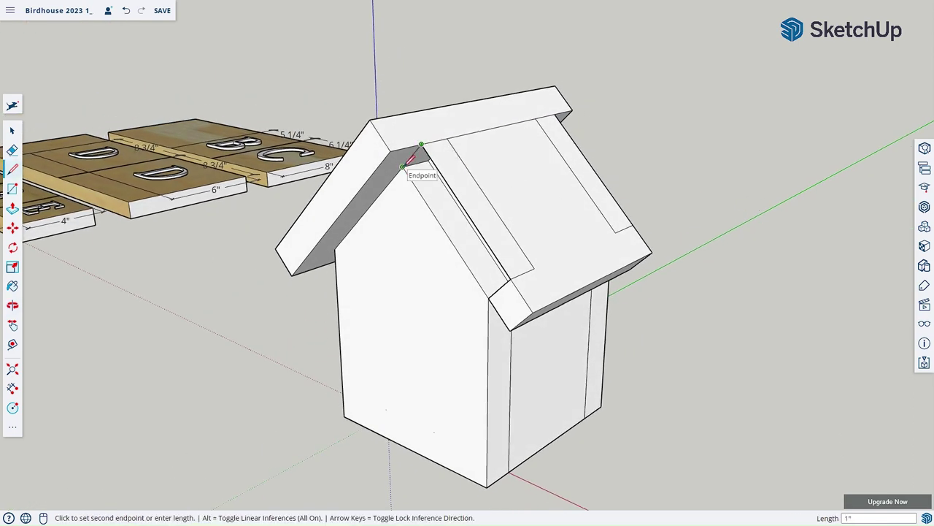
pyautogui.click(411, 177)
pyautogui.moveTo(698, 129); pyautogui.dragTo(262, 197, button='middle')
pyautogui.moveTo(526, 210); pyautogui.dragTo(527, 141, button='middle')
pyautogui.click(509, 136)
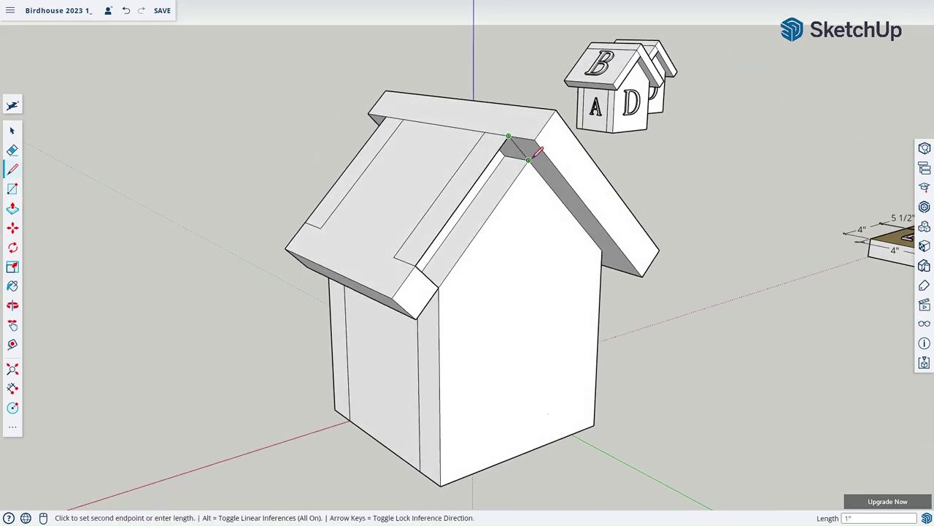
pyautogui.click(528, 148)
# - Erase the two diagonal roof edges and the small edge under the roof
pyautogui.press('e')
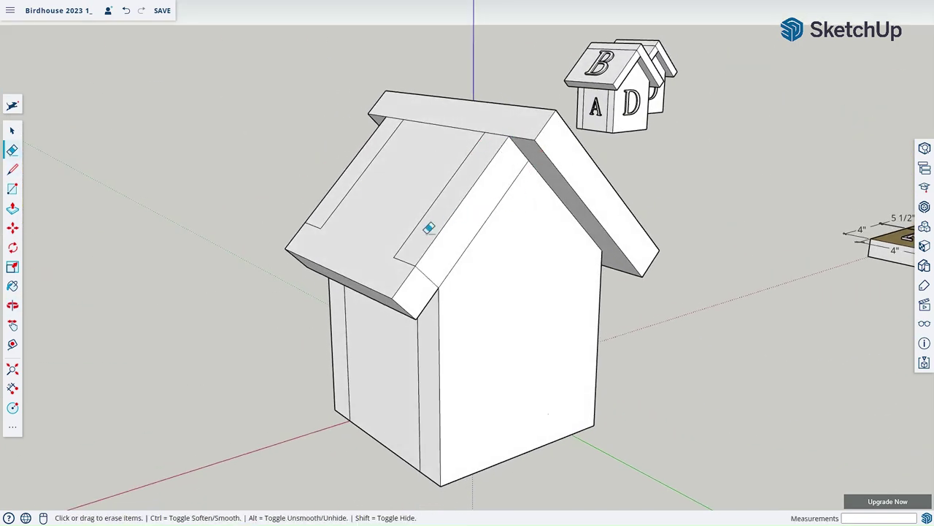
pyautogui.click(396, 250)
pyautogui.click(322, 222)
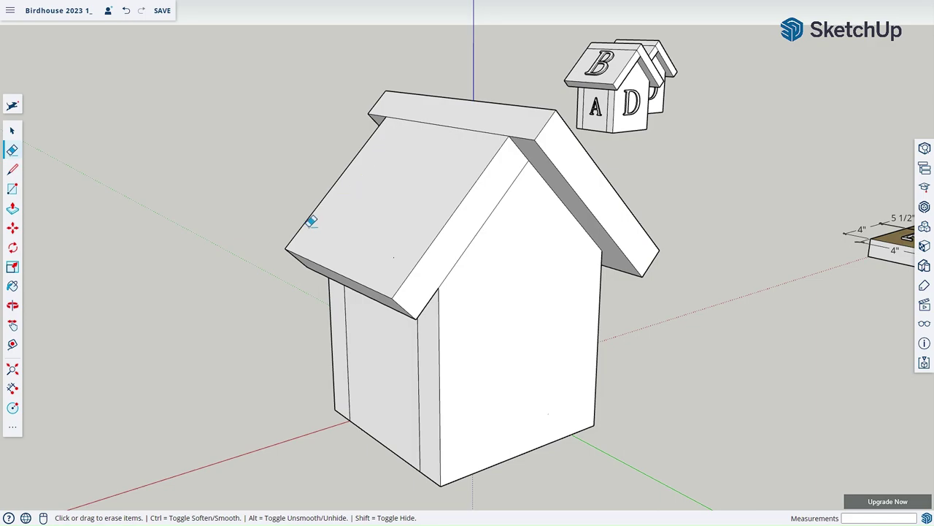
pyautogui.moveTo(309, 219)
pyautogui.mouseDown(button='middle')
pyautogui.moveTo(428, 242)
pyautogui.moveTo(849, 285)
pyautogui.moveTo(525, 283)
pyautogui.mouseUp(button='middle')
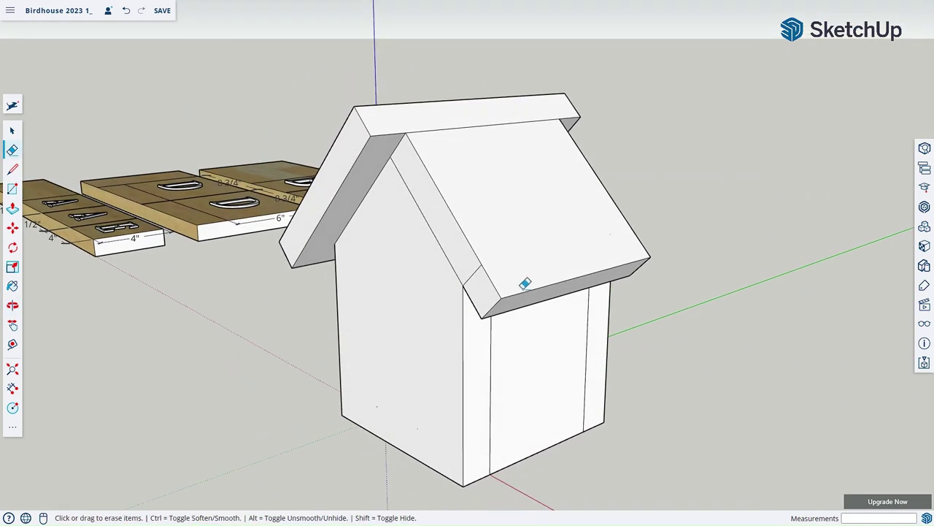
pyautogui.click(478, 266)
pyautogui.moveTo(664, 246)
pyautogui.mouseDown(button='middle')
pyautogui.moveTo(287, 240)
pyautogui.moveTo(445, 267)
pyautogui.moveTo(737, 243)
pyautogui.moveTo(653, 255)
pyautogui.moveTo(681, 278)
pyautogui.moveTo(649, 271)
pyautogui.mouseUp(button='middle')
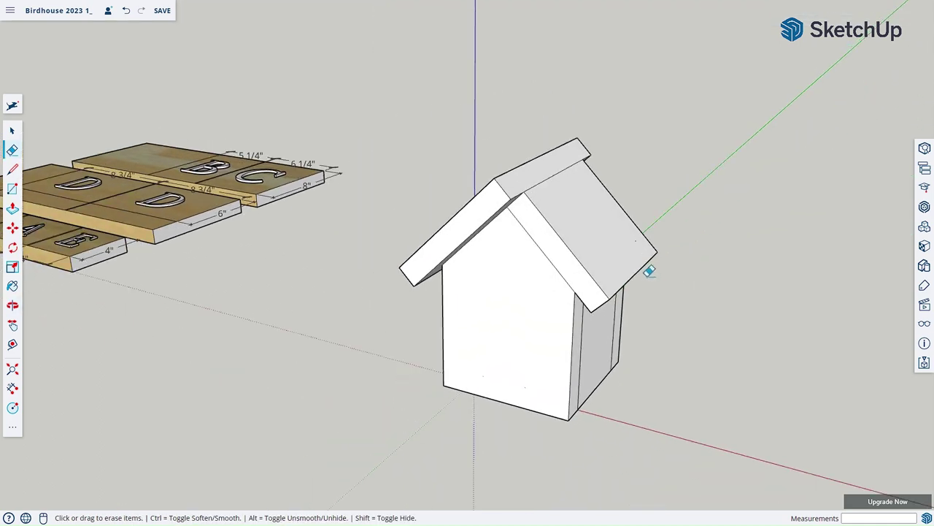
# - Push/pull the roof's end strip face outward to start the overhang
pyautogui.press('p')
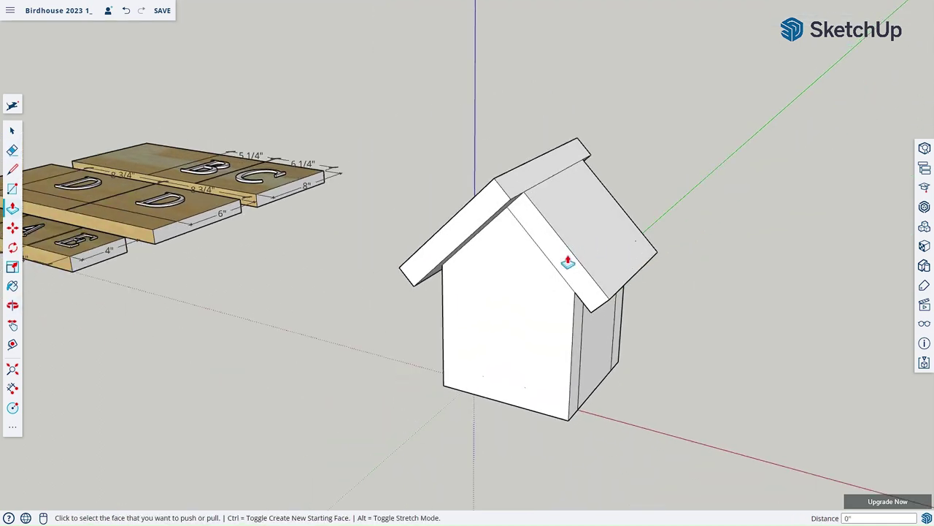
pyautogui.click(564, 272)
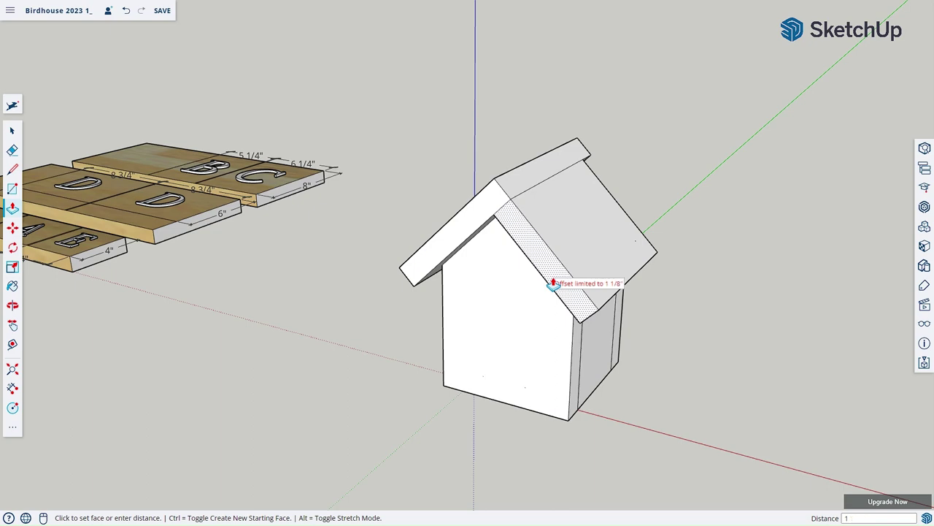
pyautogui.click(554, 285)
pyautogui.moveTo(553, 285); pyautogui.dragTo(372, 197, button='middle')
pyautogui.scroll(5, 390, 203)
pyautogui.moveTo(419, 162); pyautogui.dragTo(397, 141, button='middle')
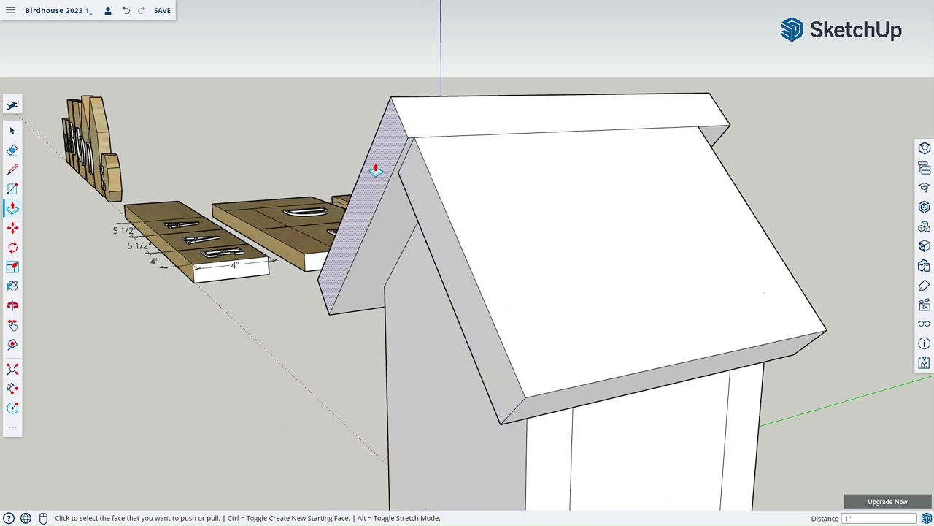
# - Extend the left roof-edge strip by 1 inch and erase the seam line across the roof
pyautogui.click(375, 170)
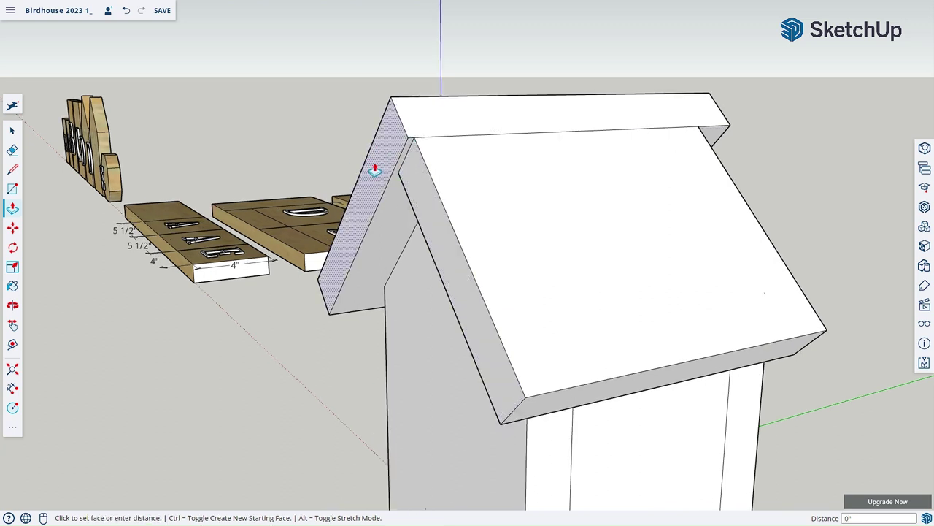
pyautogui.click(381, 167)
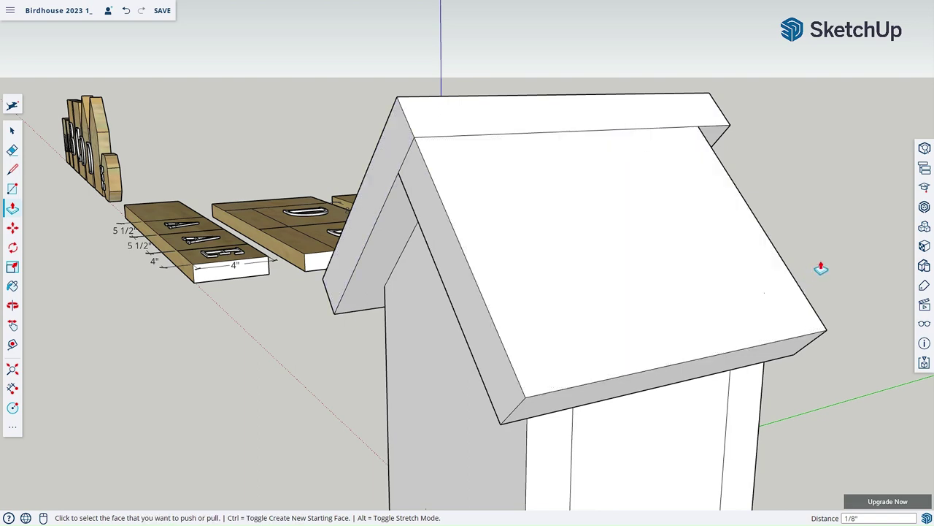
pyautogui.moveTo(842, 260); pyautogui.dragTo(484, 290, button='middle')
pyautogui.click(484, 290)
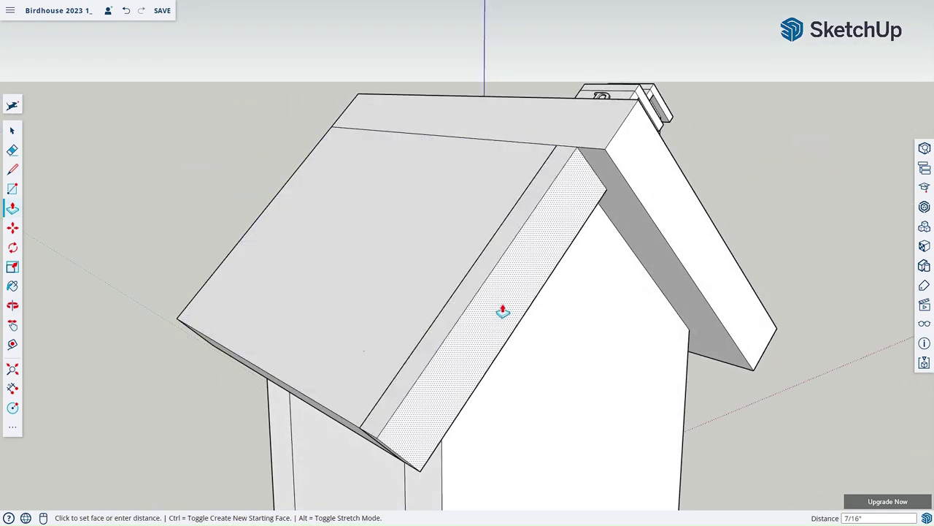
pyautogui.click(523, 325)
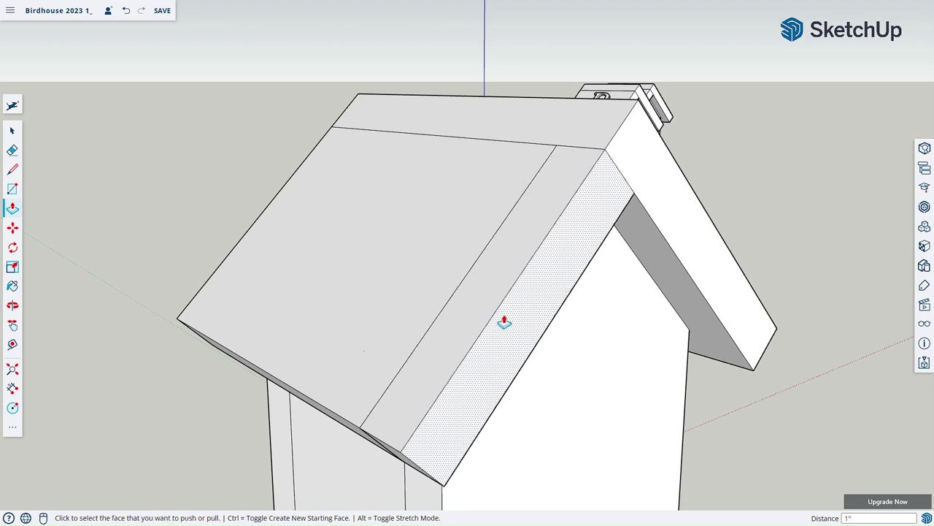
pyautogui.press('e')
pyautogui.click(462, 278)
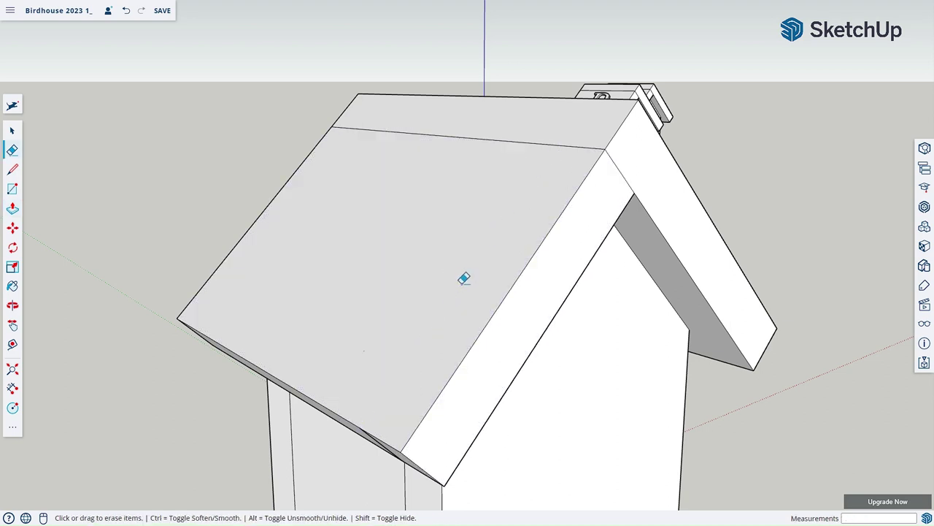
# - Orbit and zoom until the birdhouse's front gable faces the view, with the lettered parts nearby
pyautogui.scroll(-3, 361, 254)
pyautogui.moveTo(352, 292); pyautogui.dragTo(438, 216, button='middle')
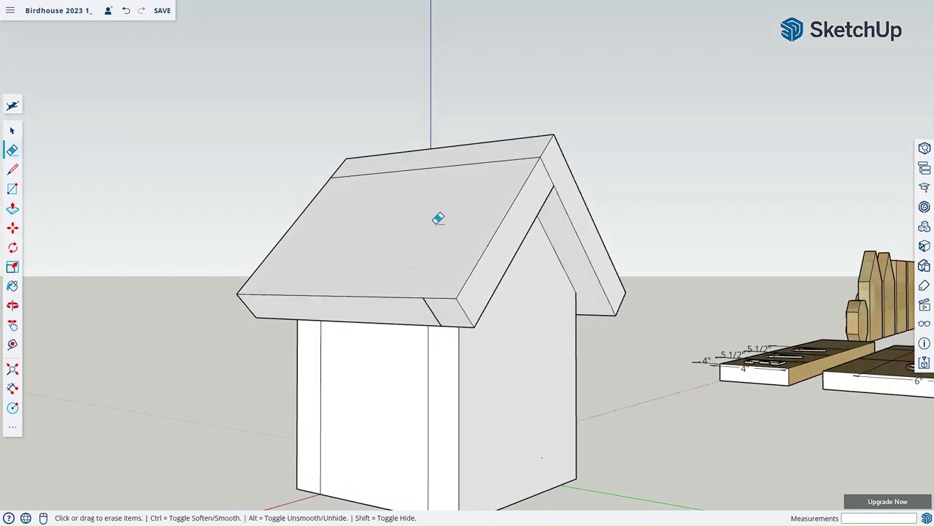
pyautogui.moveTo(432, 306)
pyautogui.mouseDown(button='middle')
pyautogui.moveTo(590, 282)
pyautogui.moveTo(430, 298)
pyautogui.mouseUp(button='middle')
pyautogui.scroll(-3, 384, 278)
pyautogui.moveTo(384, 277)
pyautogui.mouseDown(button='middle')
pyautogui.moveTo(411, 308)
pyautogui.moveTo(599, 314)
pyautogui.mouseUp(button='middle')
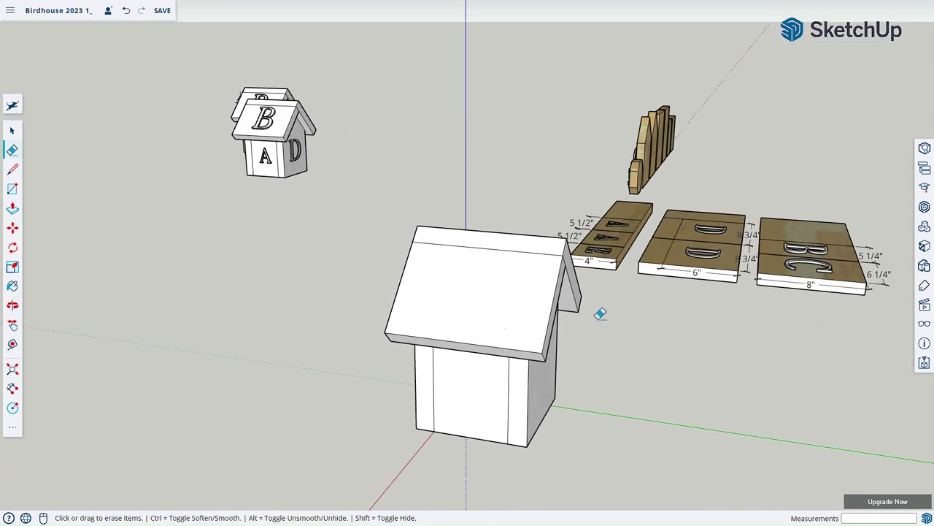
pyautogui.moveTo(402, 251)
pyautogui.mouseDown(button='middle')
pyautogui.moveTo(553, 314)
pyautogui.moveTo(629, 261)
pyautogui.moveTo(743, 317)
pyautogui.moveTo(664, 388)
pyautogui.moveTo(540, 334)
pyautogui.mouseUp(button='middle')
pyautogui.scroll(2, 535, 320)
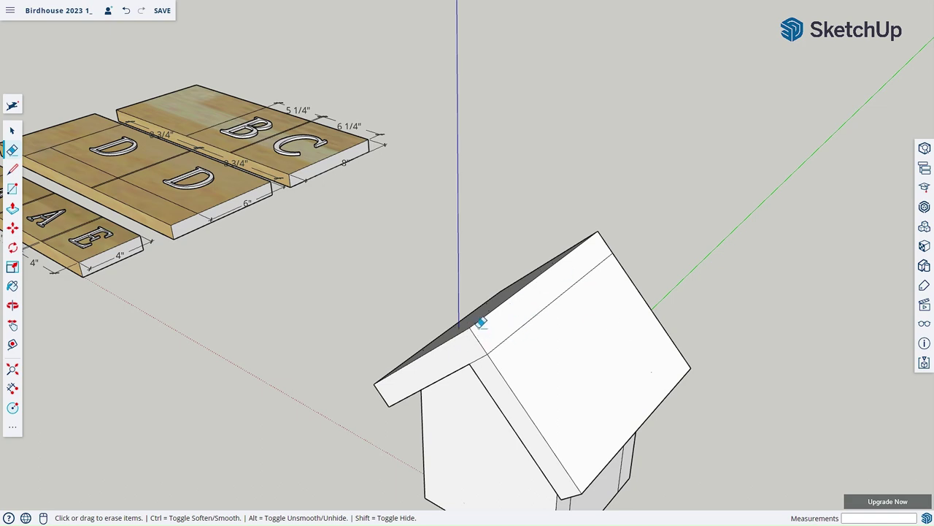
pyautogui.moveTo(424, 396); pyautogui.dragTo(466, 308, button='middle')
pyautogui.scroll(-3, 433, 324)
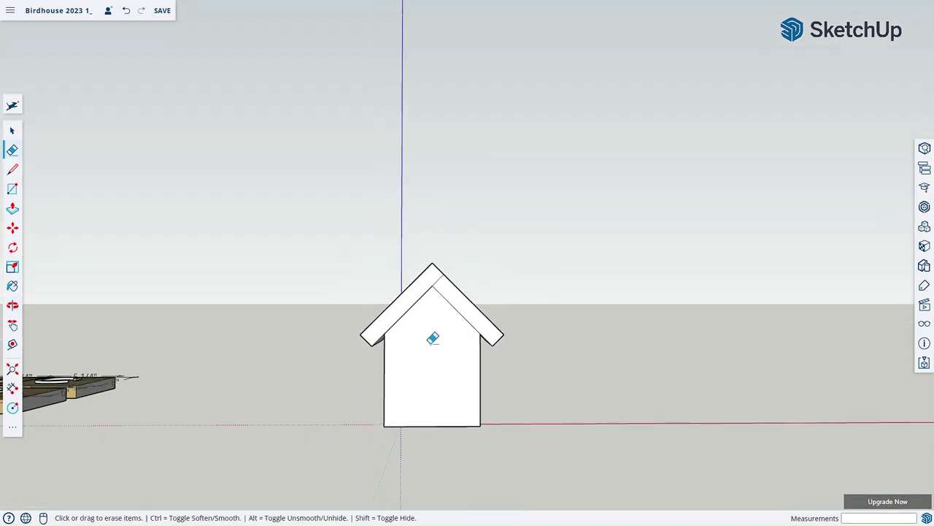
pyautogui.scroll(2, 433, 338)
pyautogui.scroll(1, 436, 320)
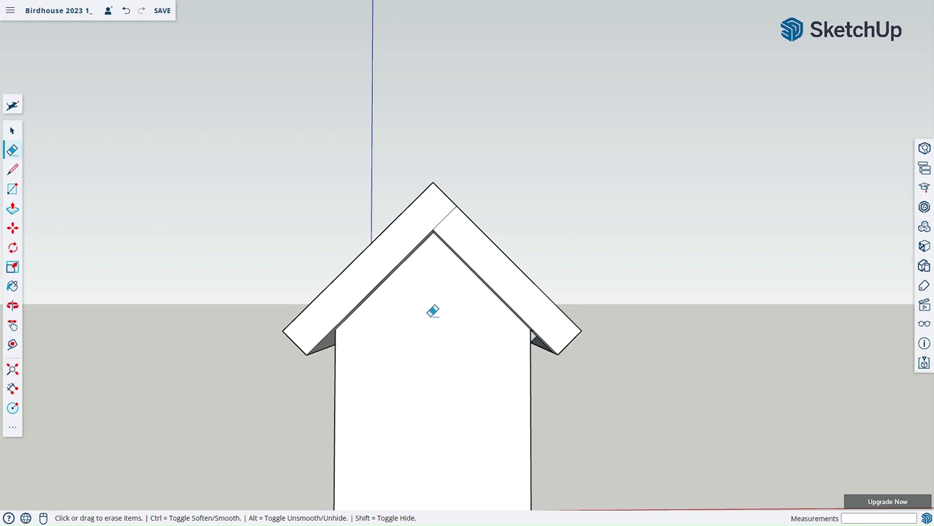
# - Draw a 3-inch vertical line down the blue axis from the front gable's inner peak
pyautogui.press('l')
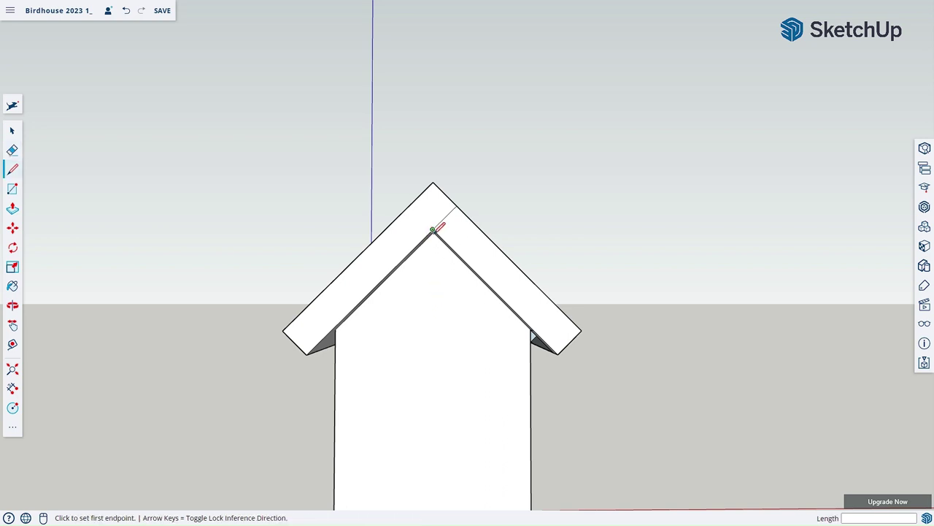
pyautogui.scroll(3, 435, 231)
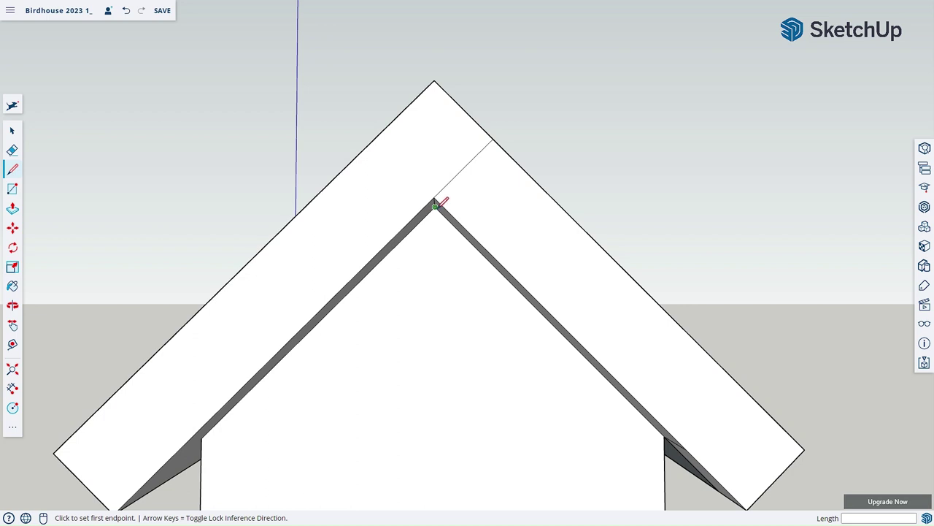
pyautogui.click(436, 207)
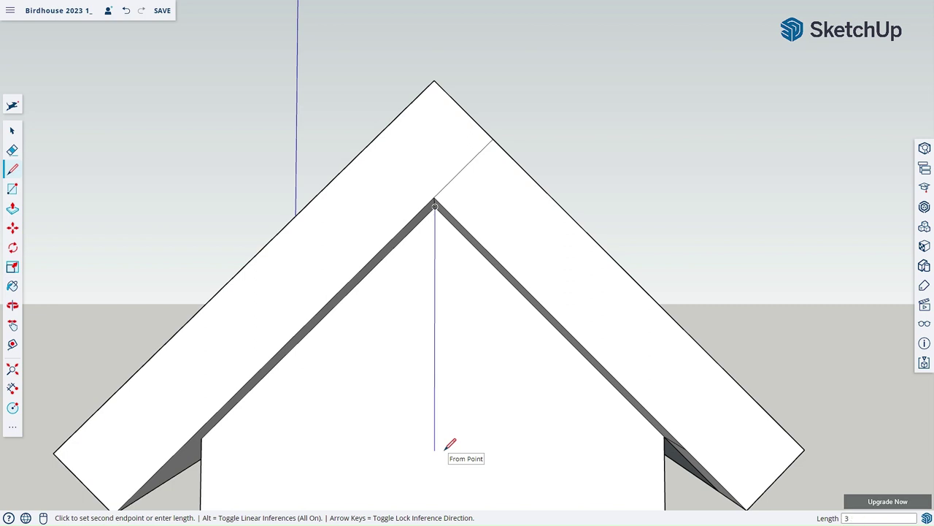
pyautogui.press('Return')
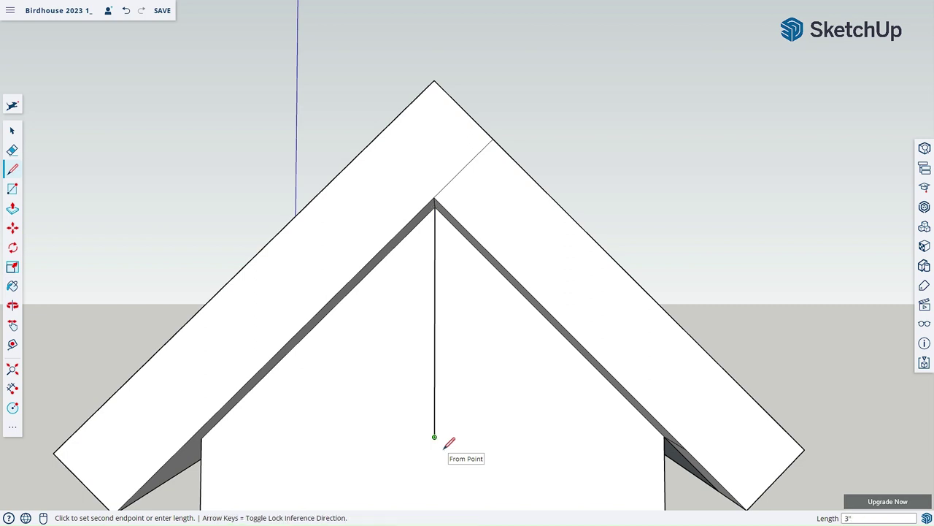
pyautogui.scroll(-5, 447, 445)
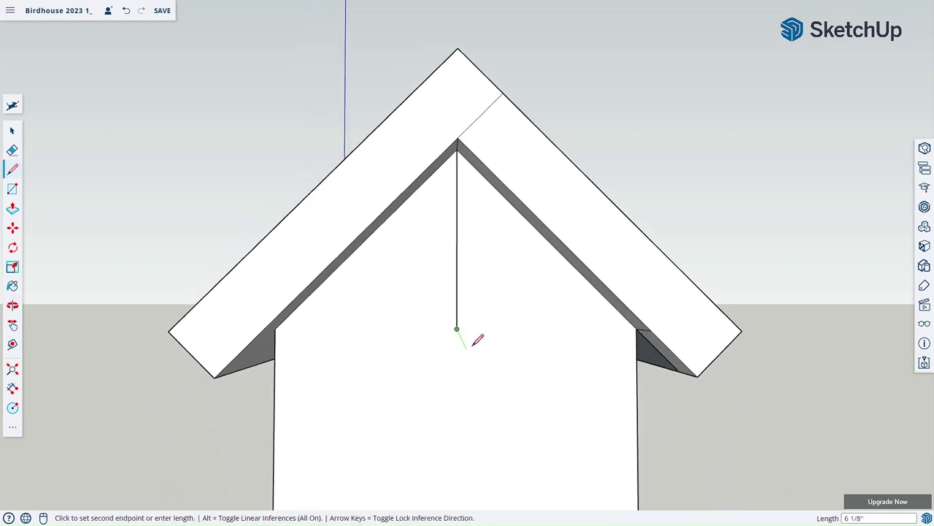
pyautogui.scroll(-2, 473, 345)
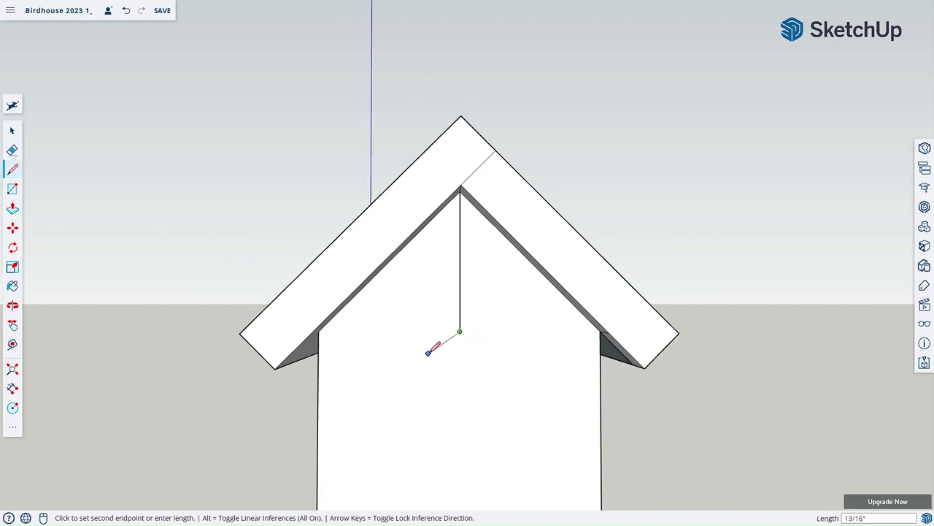
pyautogui.press('Escape')
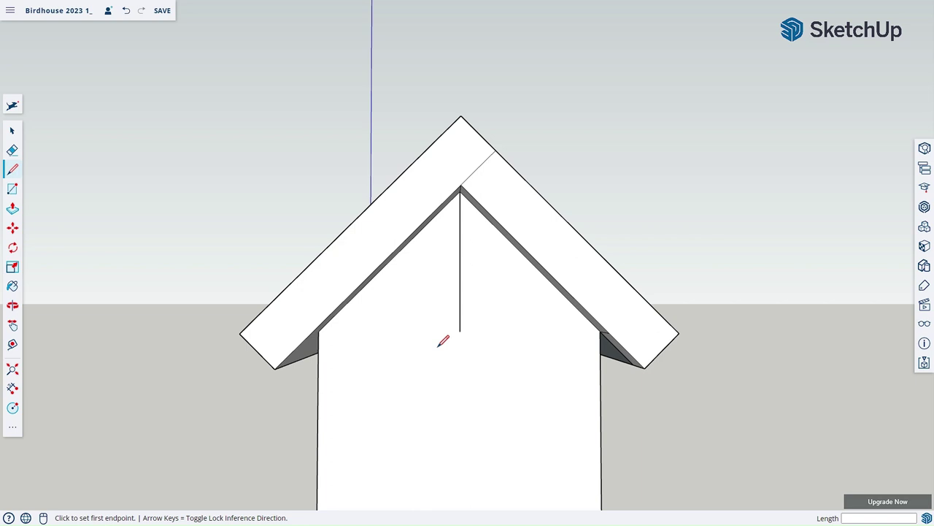
pyautogui.press('c')
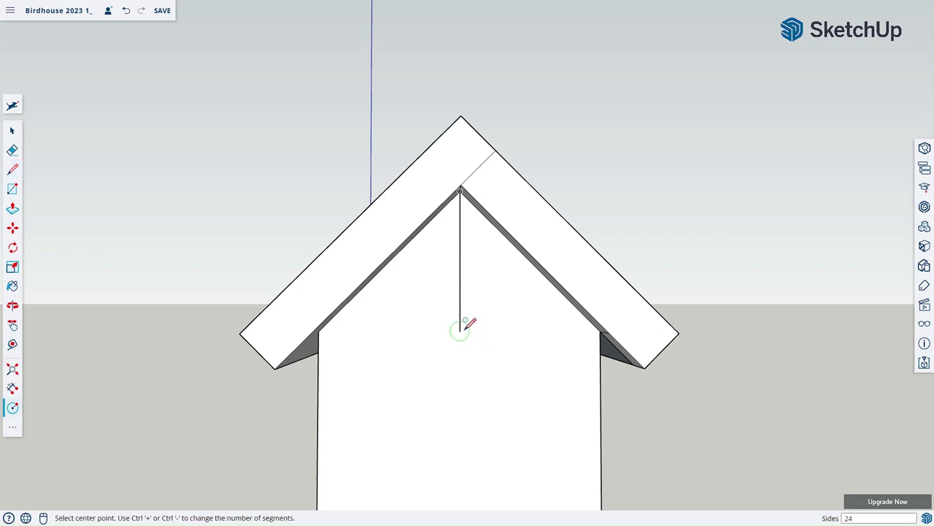
# - Draw a 1-inch-radius circle at the line's lower end, then erase the marker line above it
pyautogui.click(460, 331)
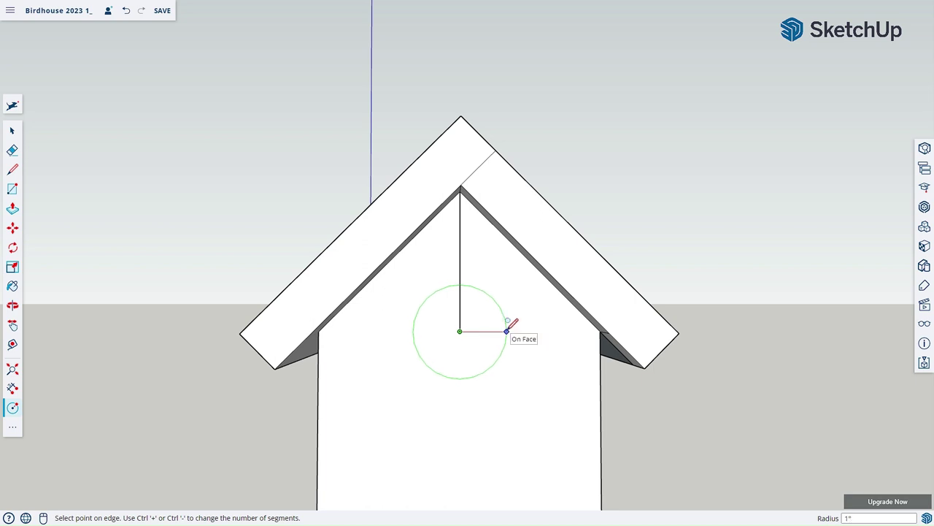
pyautogui.click(507, 330)
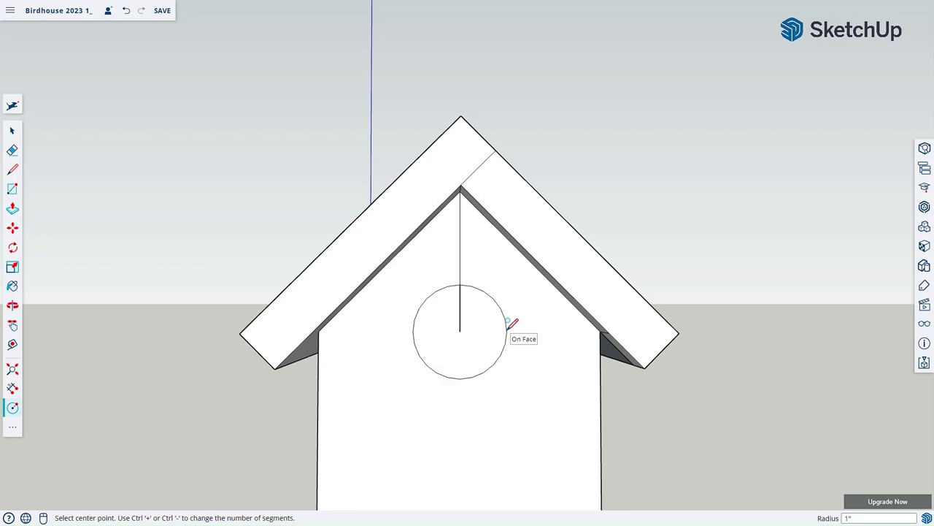
pyautogui.moveTo(528, 340); pyautogui.dragTo(451, 359, button='middle')
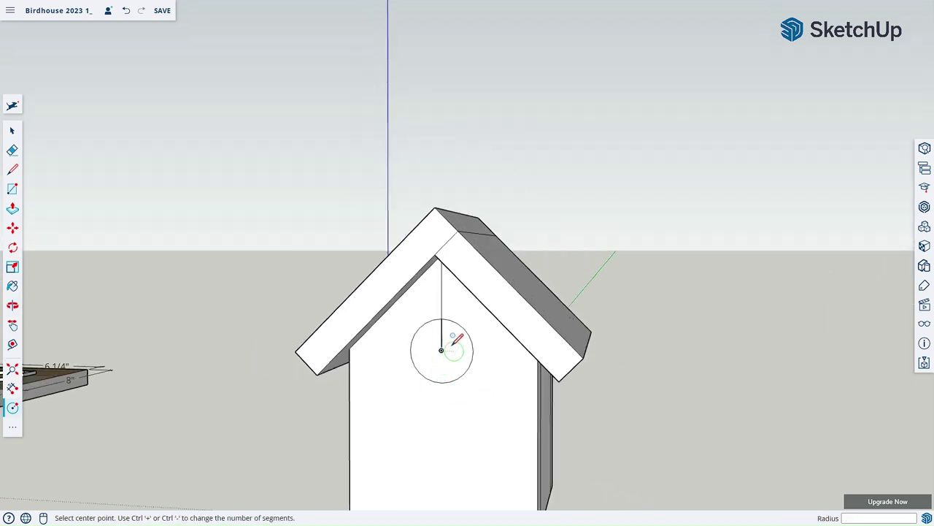
pyautogui.press('e')
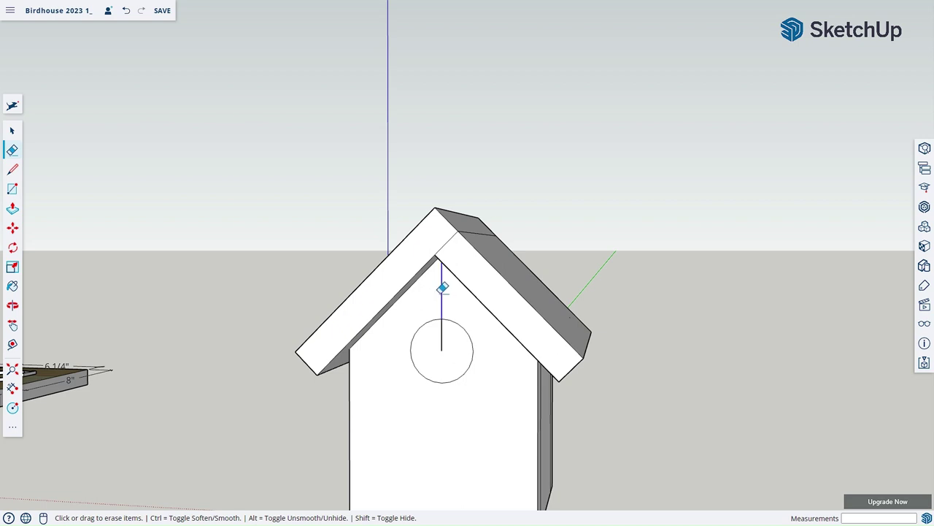
pyautogui.click(441, 288)
# - Push the 1-inch circle 1 inch into the front gable wall to make the entrance hole
pyautogui.press('p')
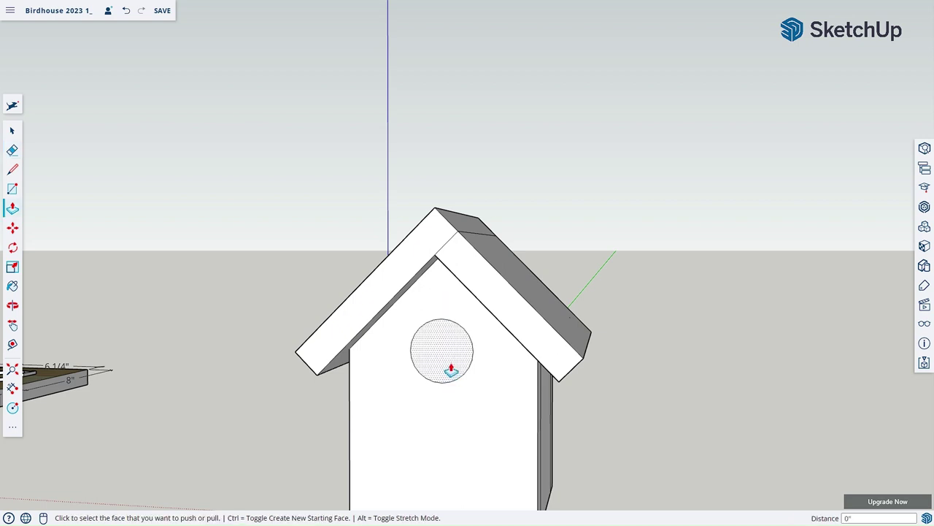
pyautogui.click(446, 369)
pyautogui.click(451, 347)
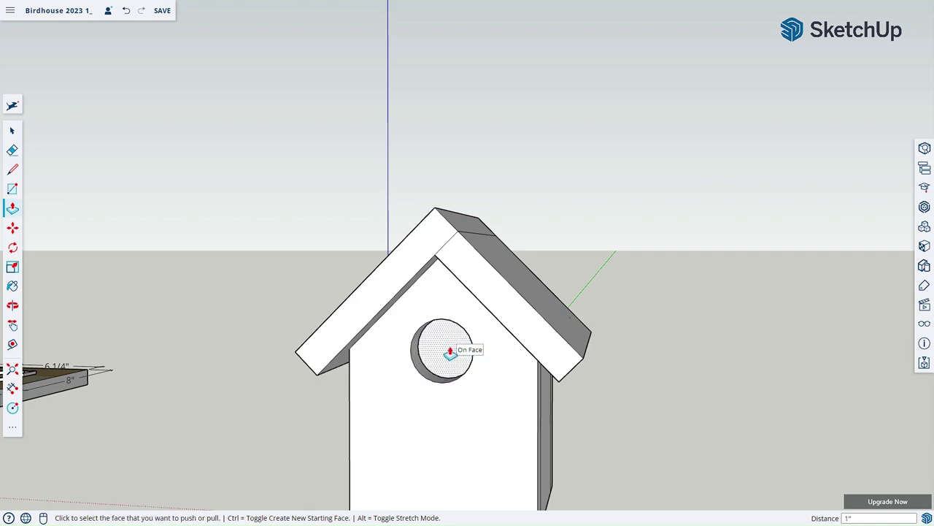
pyautogui.moveTo(451, 347); pyautogui.dragTo(694, 362, button='middle')
pyautogui.moveTo(599, 326); pyautogui.dragTo(578, 290, button='middle')
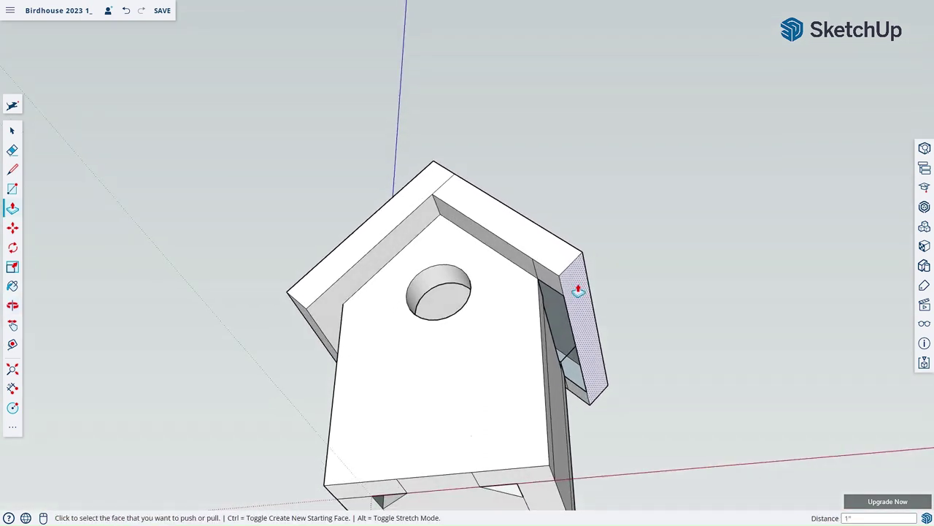
# - Draw an edge down the inner left corner and erase stray edges at the top-left corner and side bottom
pyautogui.press('e')
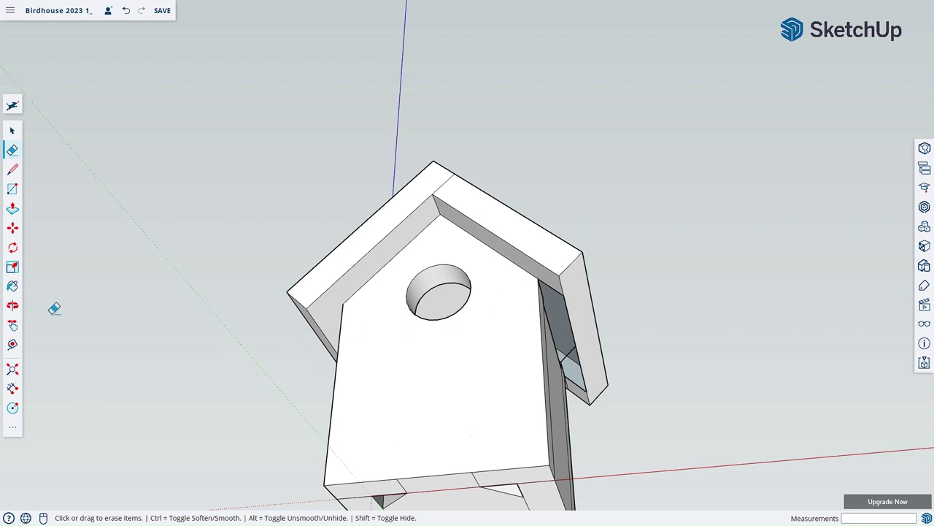
pyautogui.press('l')
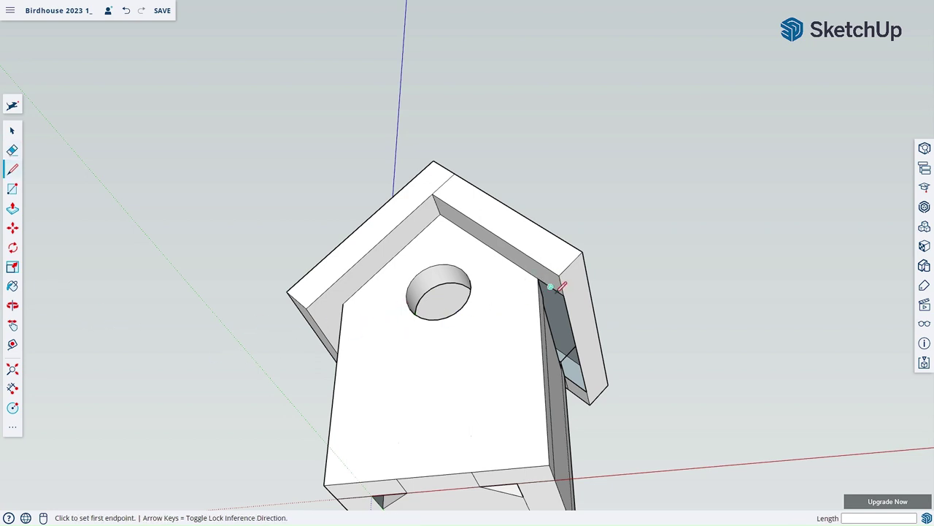
pyautogui.moveTo(587, 379); pyautogui.dragTo(384, 402, button='middle')
pyautogui.press('e')
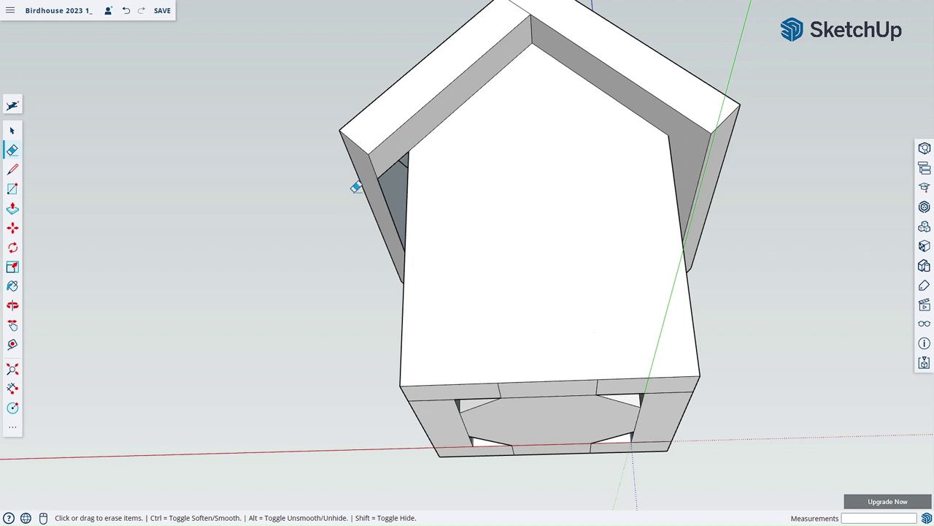
pyautogui.moveTo(356, 187)
pyautogui.mouseDown(button='middle')
pyautogui.moveTo(428, 229)
pyautogui.moveTo(445, 219)
pyautogui.mouseUp(button='middle')
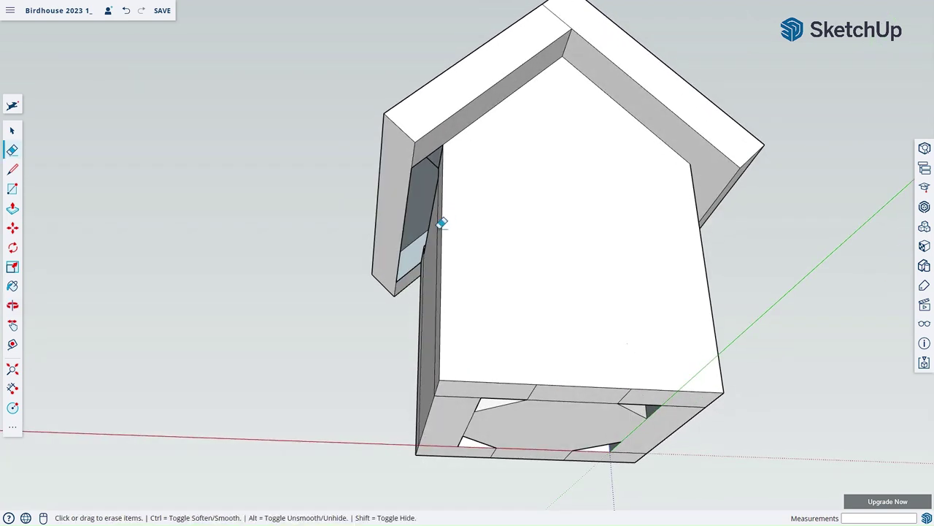
pyautogui.press('l')
pyautogui.click(411, 167)
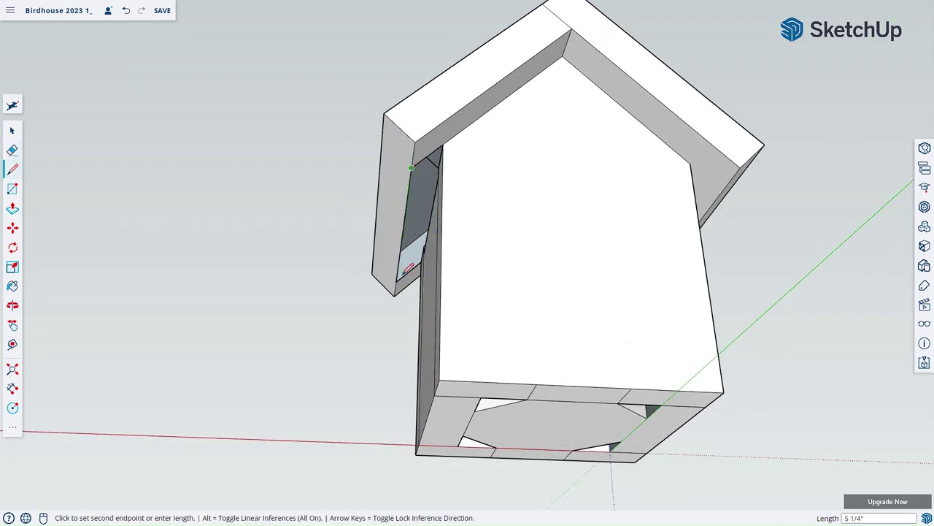
pyautogui.click(402, 276)
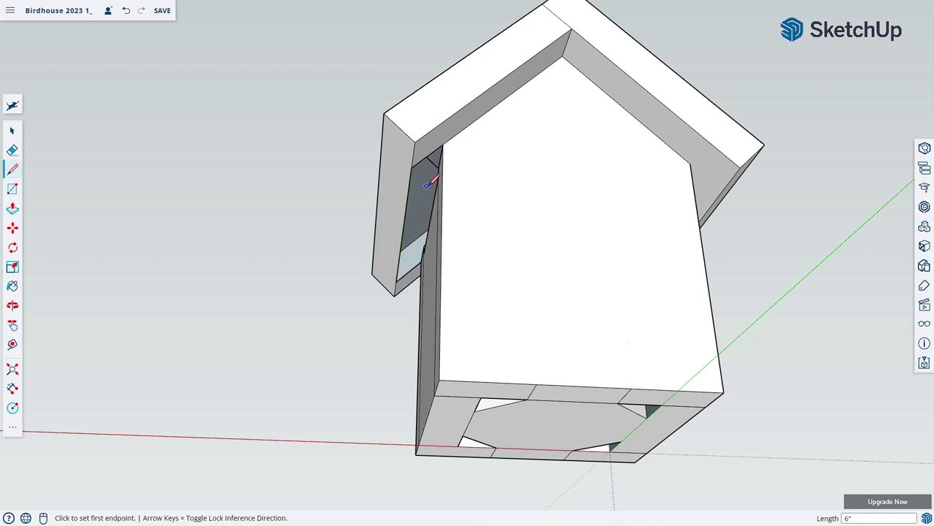
pyautogui.press('e')
pyautogui.click(433, 148)
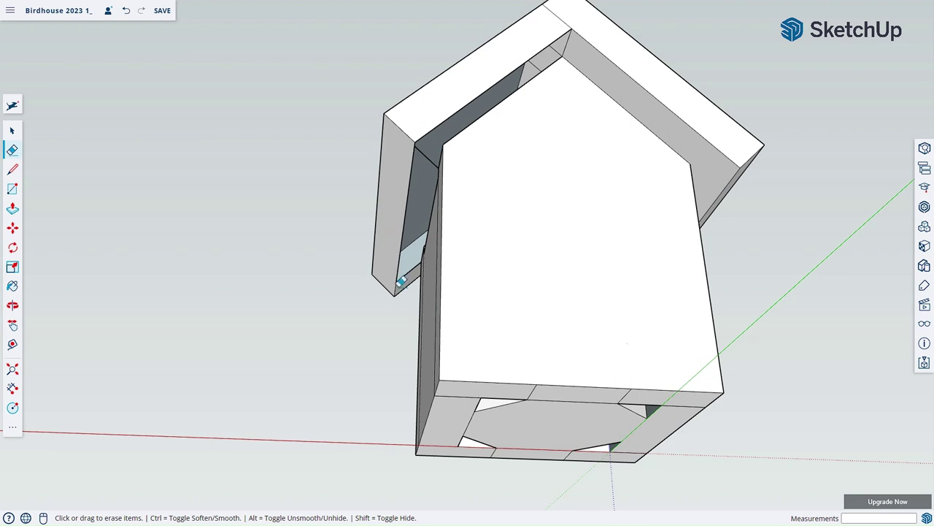
pyautogui.click(409, 266)
# - Draw lines from the top inner corners along the roof underside to close new faces under the roof
pyautogui.press('l')
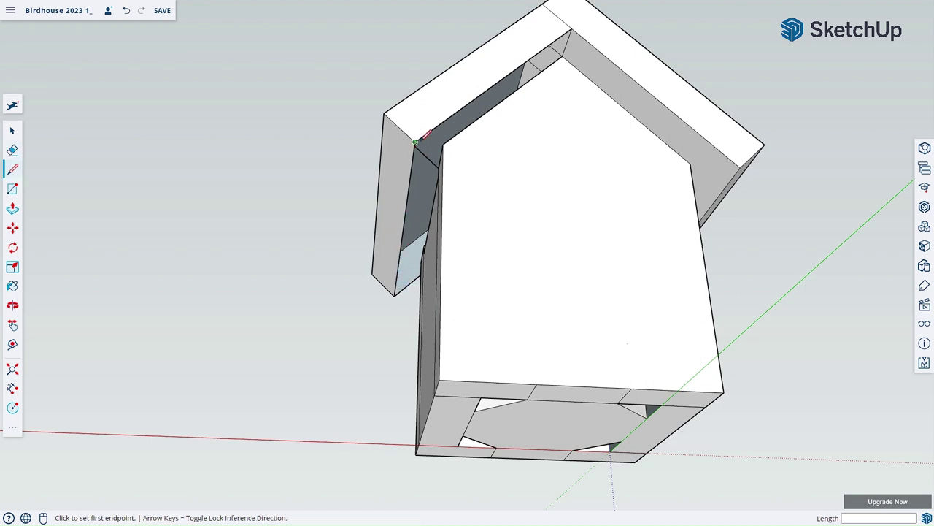
pyautogui.click(415, 141)
pyautogui.click(400, 276)
pyautogui.click(567, 42)
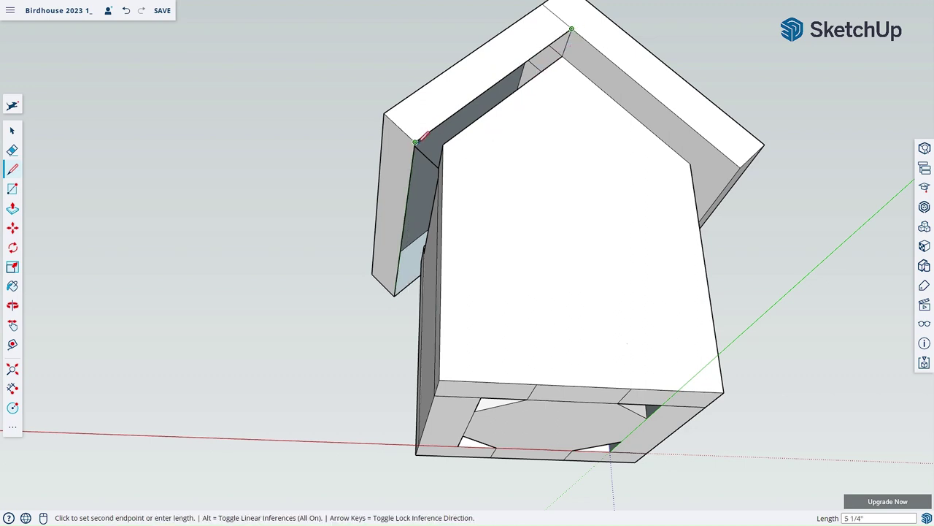
pyautogui.click(417, 142)
pyautogui.moveTo(540, 81); pyautogui.dragTo(576, 67, button='middle')
pyautogui.click(575, 60)
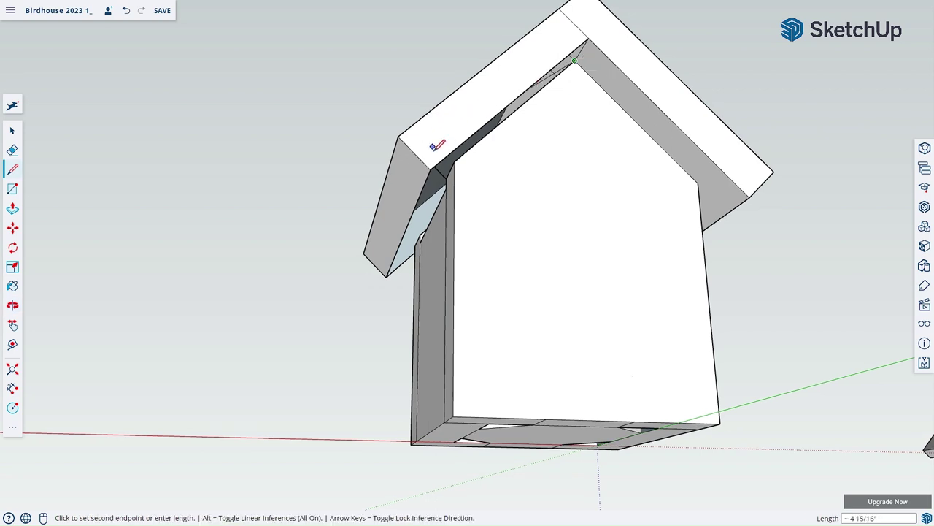
pyautogui.click(432, 174)
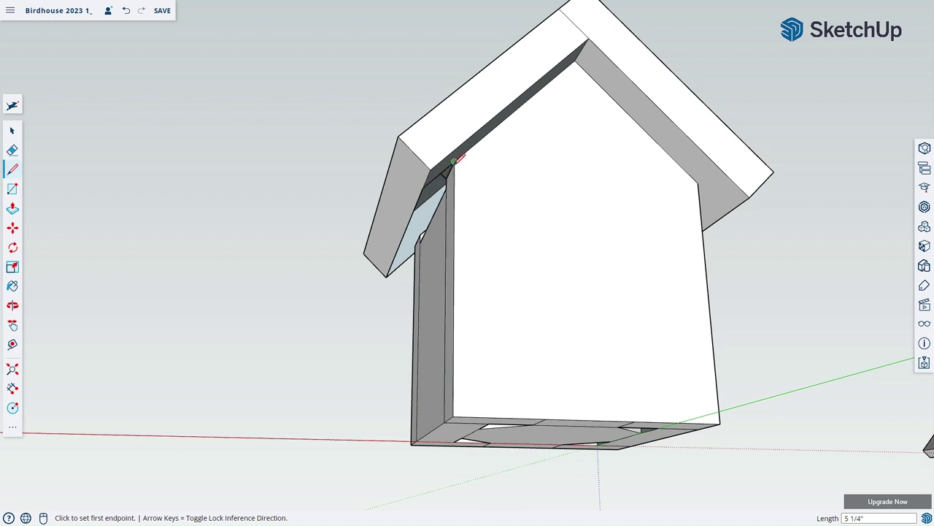
pyautogui.click(454, 161)
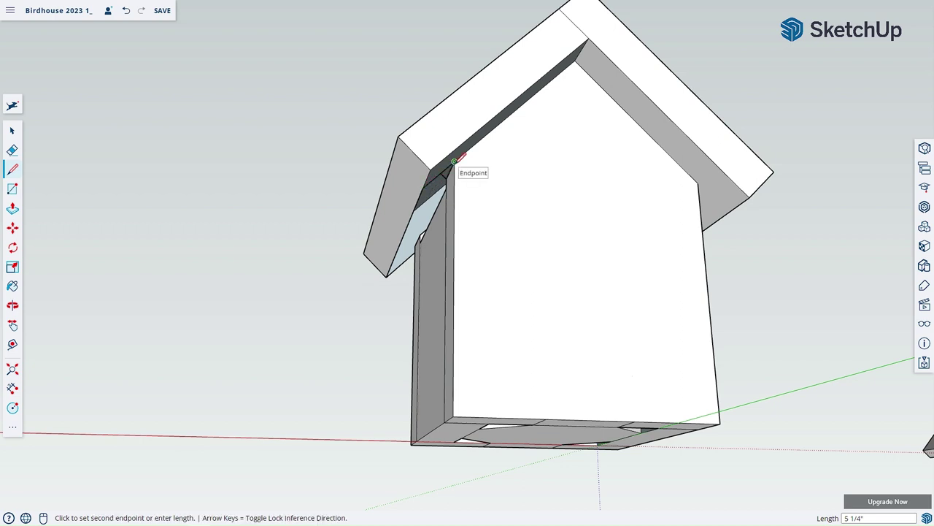
pyautogui.click(417, 244)
# - Erase the thin sliver face under the left roof board from its right-click menu
pyautogui.press('e')
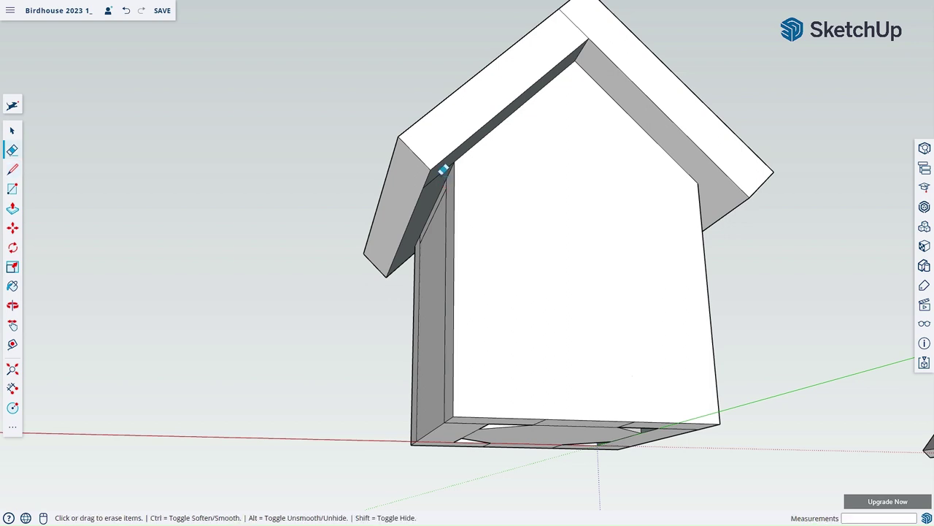
pyautogui.moveTo(429, 218); pyautogui.dragTo(449, 260, button='middle')
pyautogui.scroll(6, 426, 213)
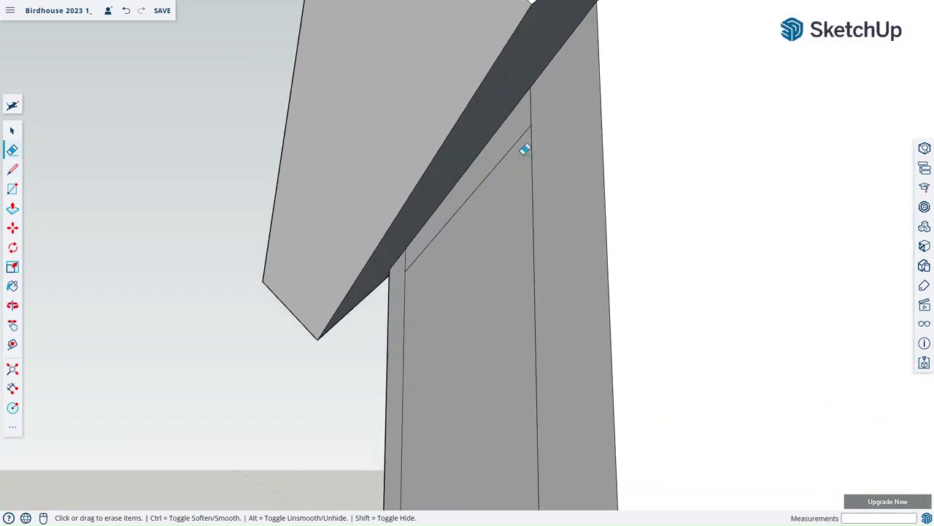
pyautogui.rightClick(470, 184)
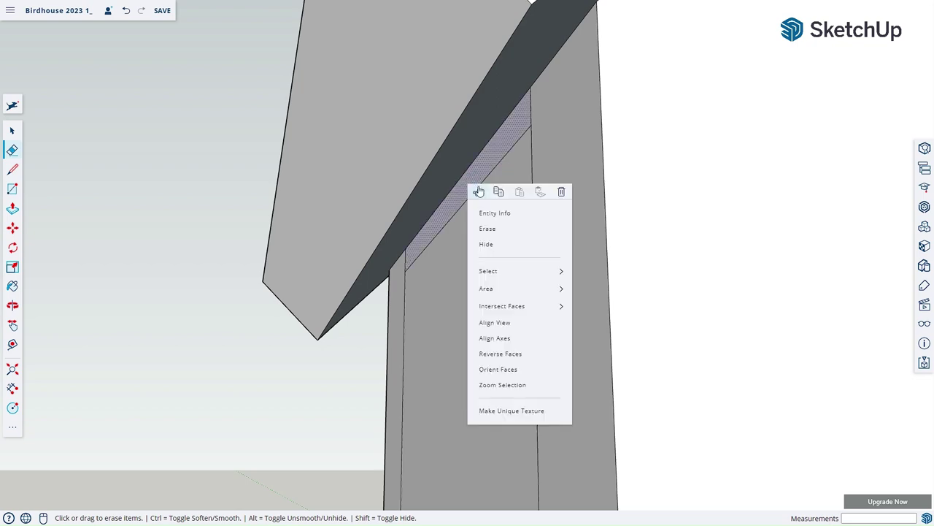
pyautogui.click(487, 229)
pyautogui.moveTo(426, 199)
pyautogui.mouseDown(button='middle')
pyautogui.moveTo(487, 244)
pyautogui.moveTo(589, 288)
pyautogui.moveTo(469, 202)
pyautogui.moveTo(498, 168)
pyautogui.moveTo(617, 209)
pyautogui.moveTo(463, 183)
pyautogui.moveTo(622, 292)
pyautogui.moveTo(613, 264)
pyautogui.moveTo(620, 287)
pyautogui.moveTo(417, 286)
pyautogui.mouseUp(button='middle')
# - Zoom out and orbit to show the whole birdhouse with its entrance hole beside the lettered boards
pyautogui.scroll(-3, 613, 264)
pyautogui.scroll(-3, 614, 263)
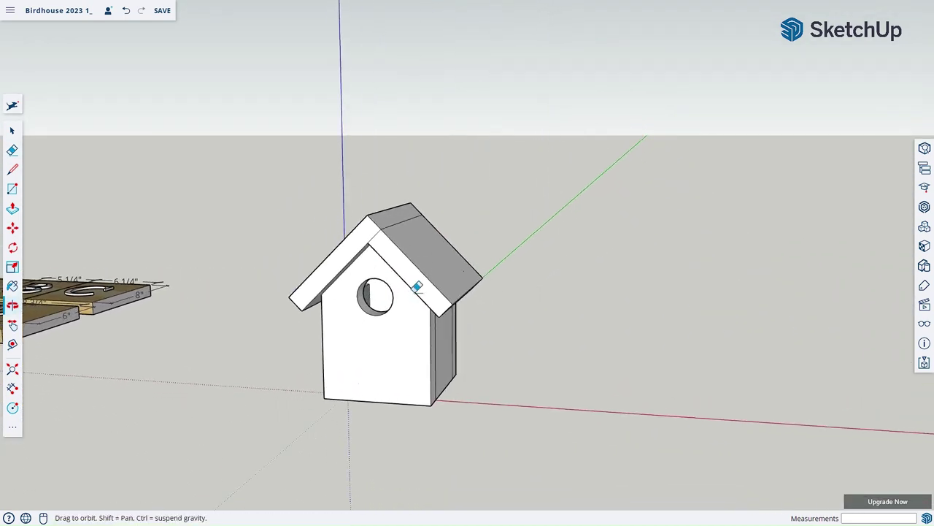
pyautogui.press('e')
pyautogui.scroll(-4, 379, 295)
pyautogui.scroll(1, 297, 322)
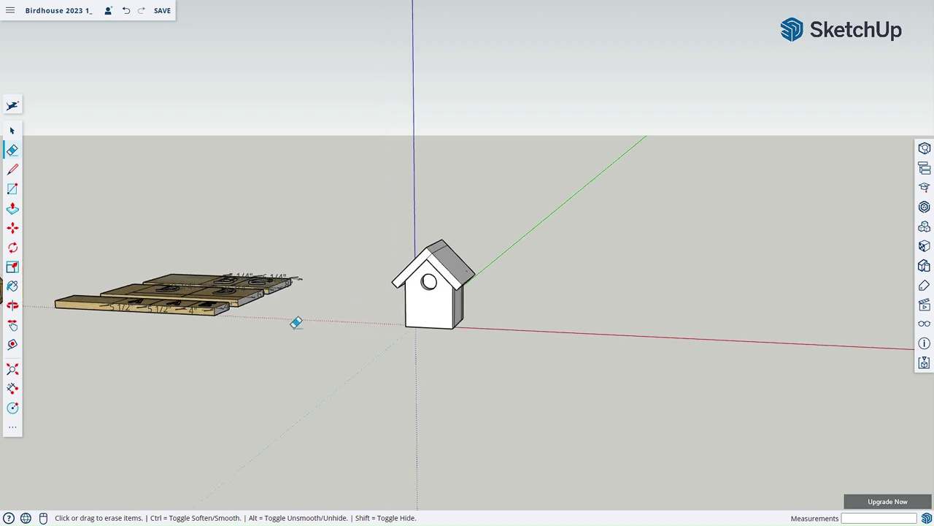
pyautogui.scroll(-4, 298, 323)
pyautogui.scroll(5, 357, 328)
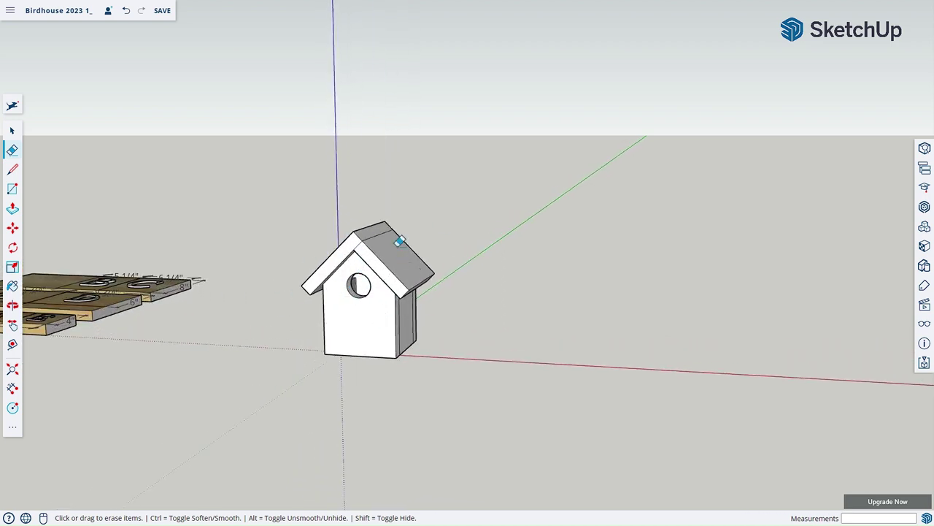
pyautogui.moveTo(382, 329)
pyautogui.mouseDown(button='middle')
pyautogui.moveTo(384, 345)
pyautogui.moveTo(394, 333)
pyautogui.mouseUp(button='middle')
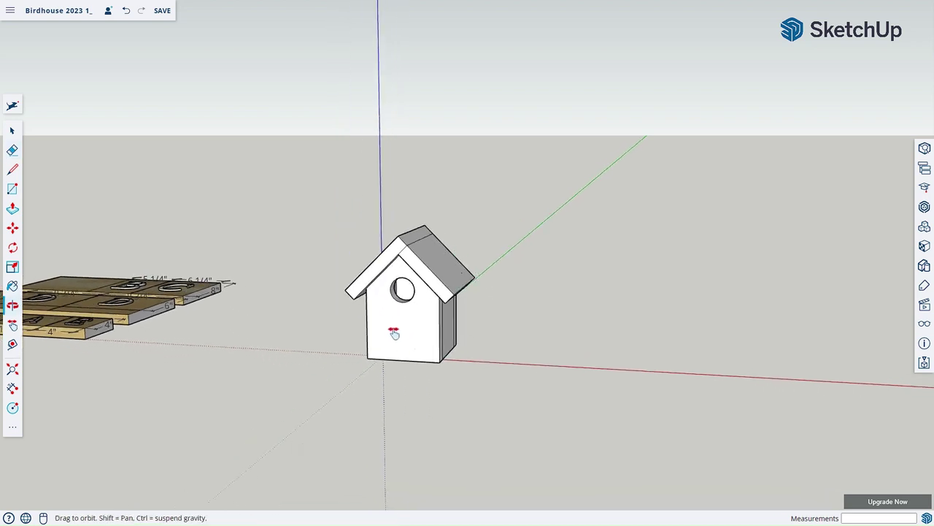
pyautogui.press('e')
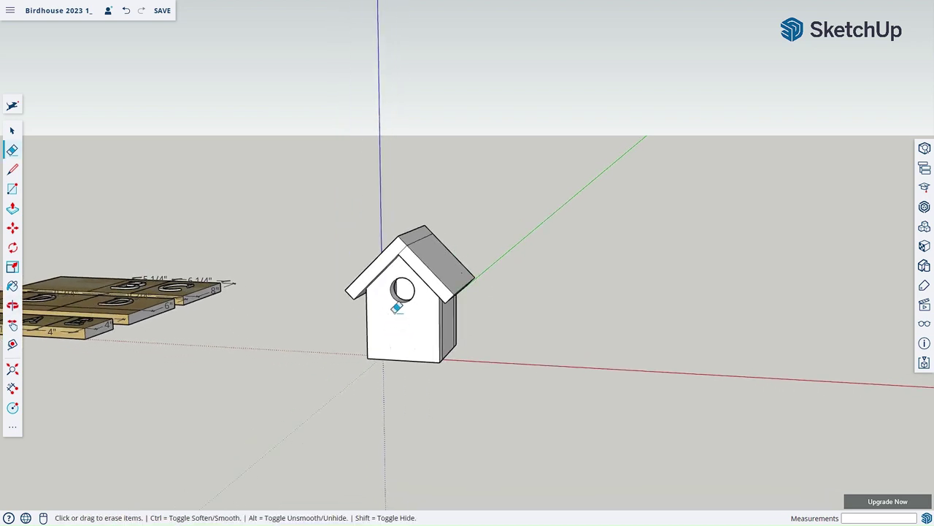